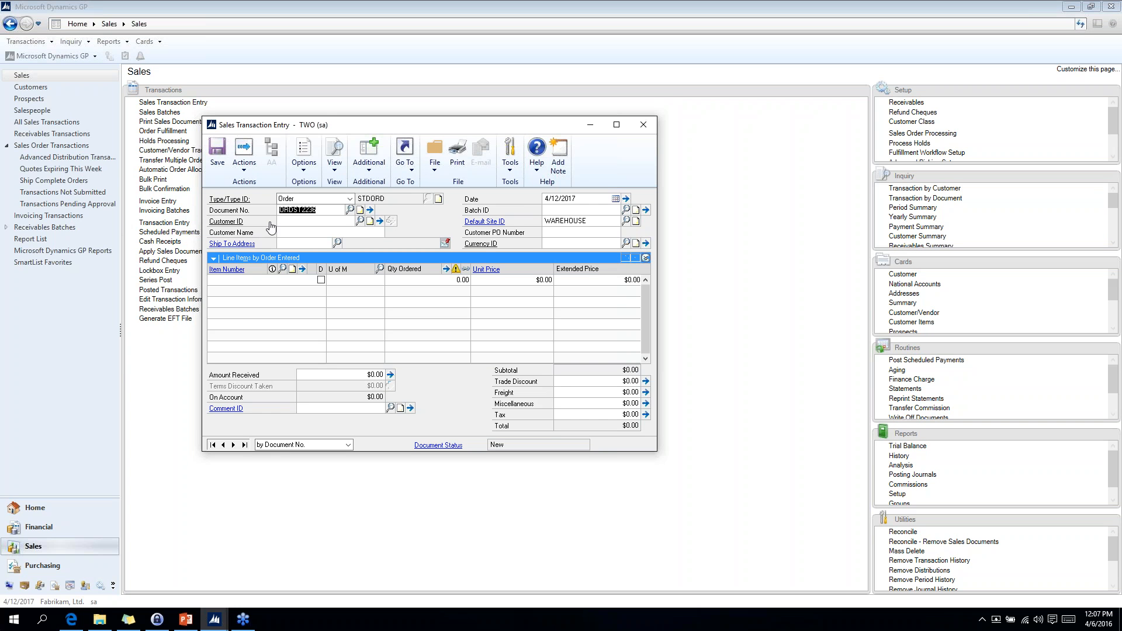
Set the new sales order's customer to Aaron Fitz Electrical
left_click(327, 209)
left_click(307, 224)
type("AA")
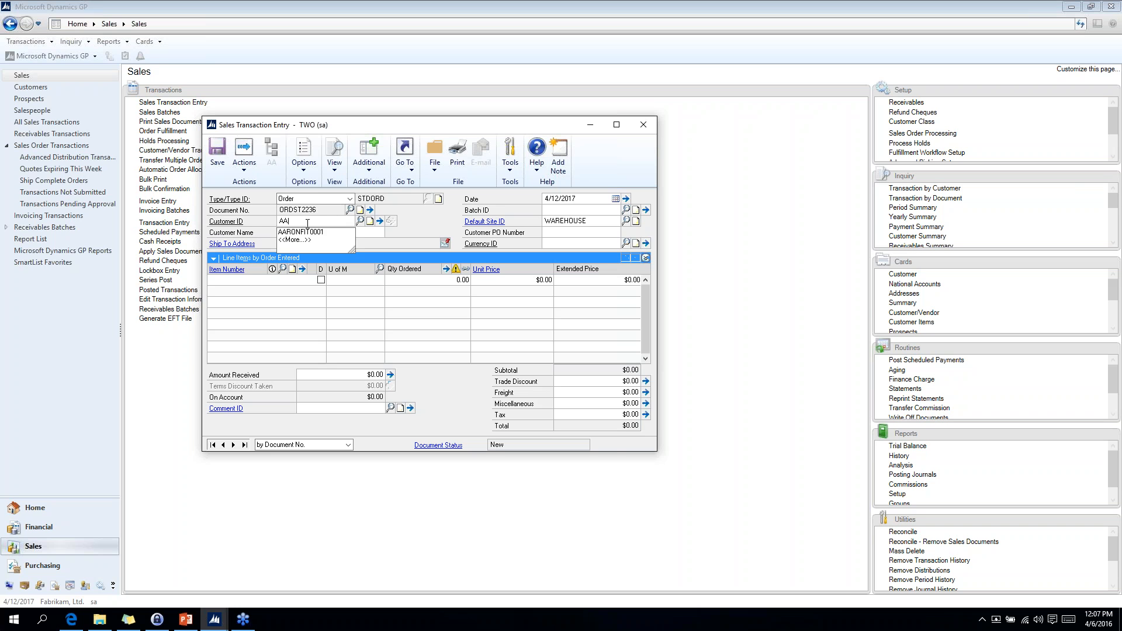
key("Tab")
key("Tab")
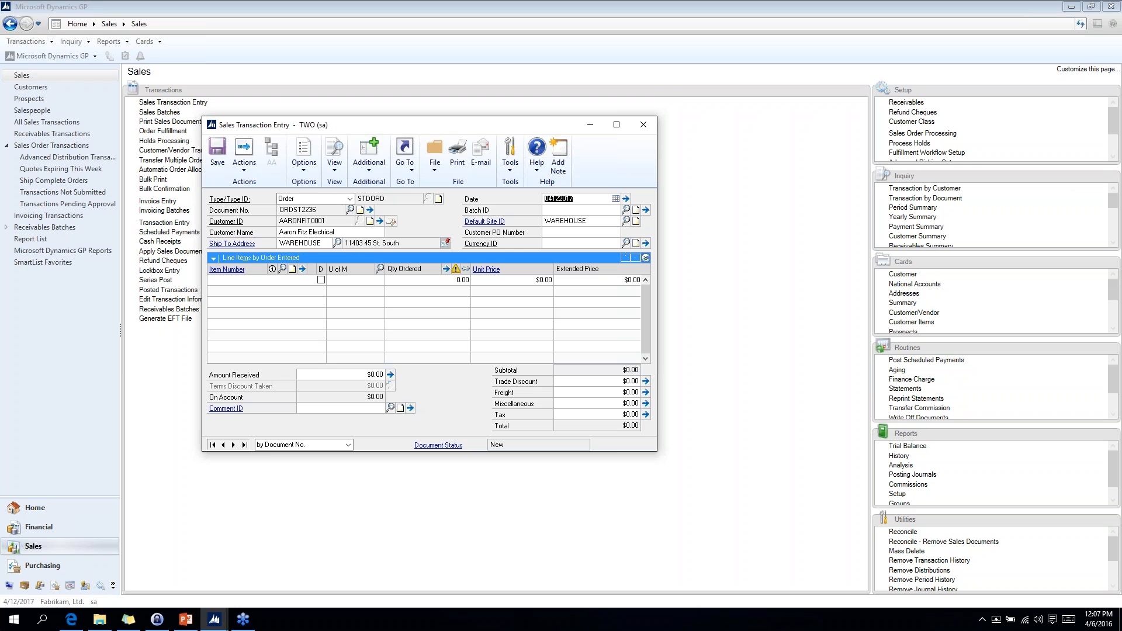
Assign the order to batch ROD and accept the remaining header defaults
key("Tab")
type("ROD")
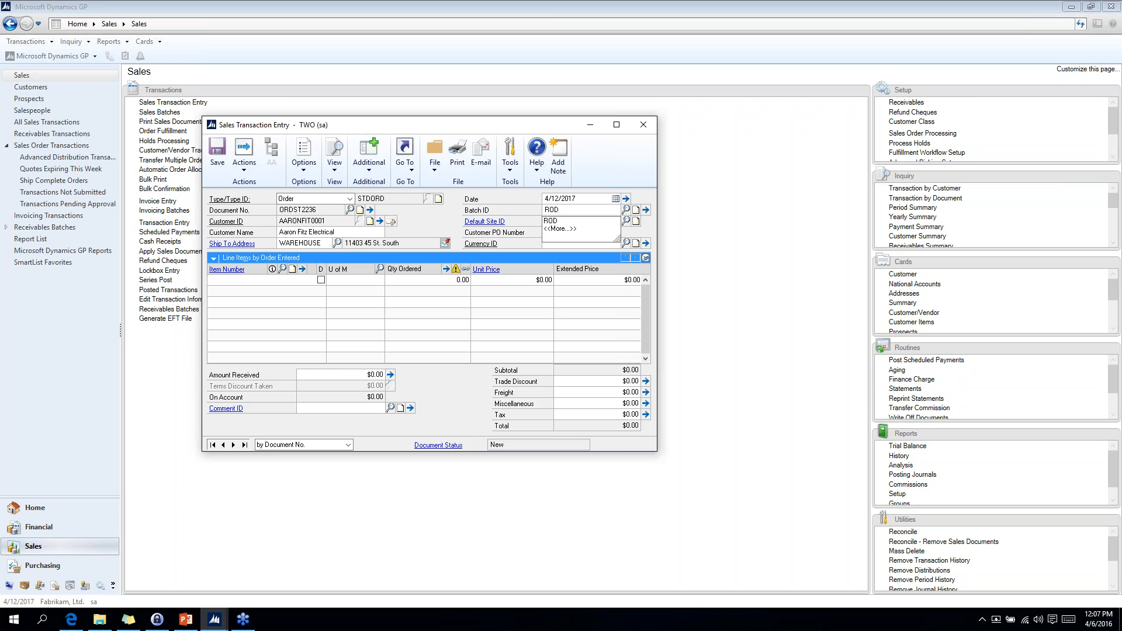
key("Tab")
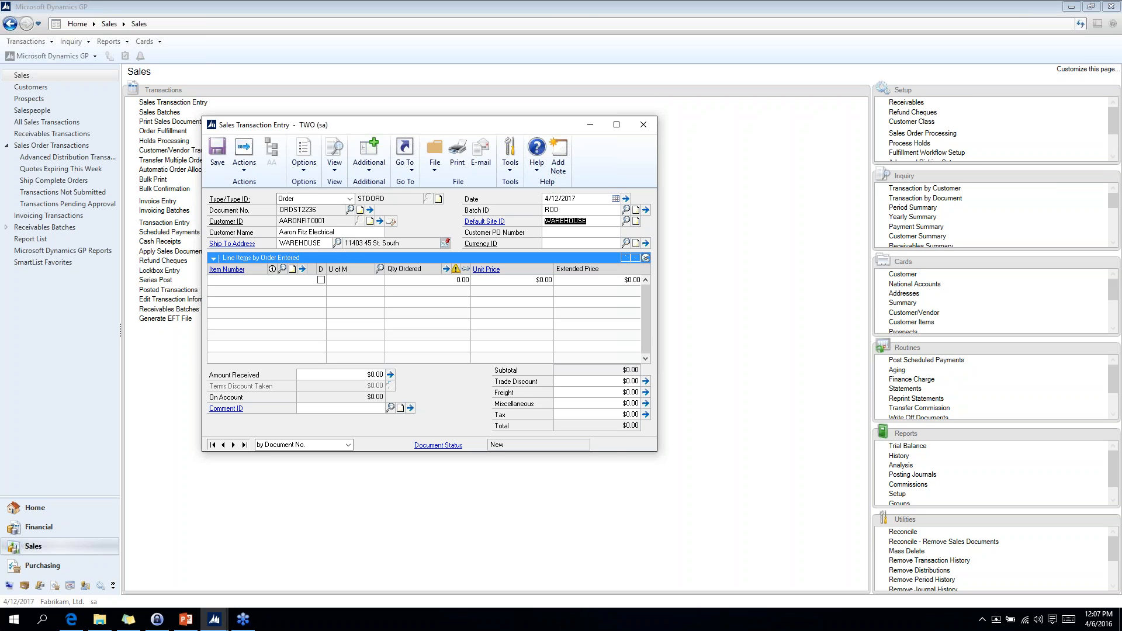
key("Tab")
key("Tab")
key("Tab")
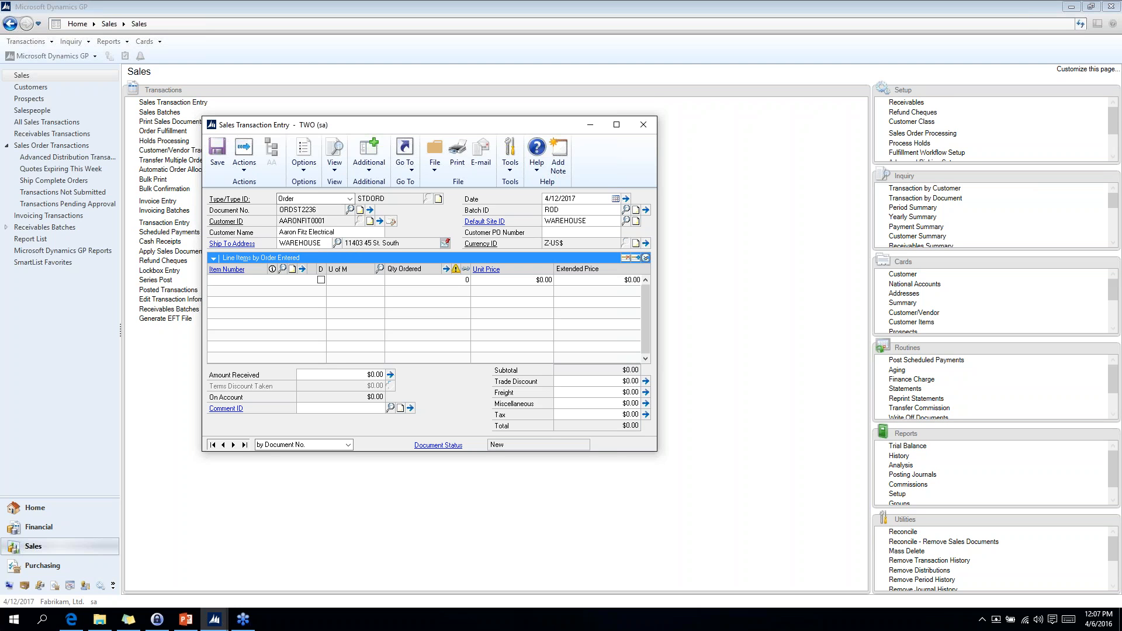
Add item M1500 as a drop-ship line with an ordered quantity of 10
type("M")
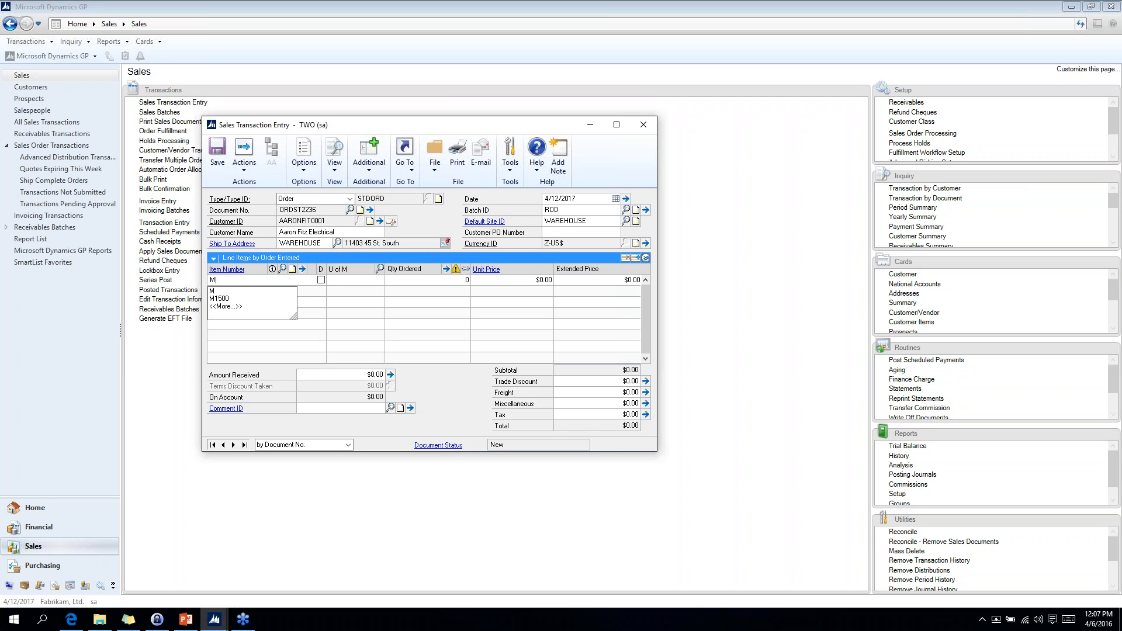
type("1500")
key("Tab")
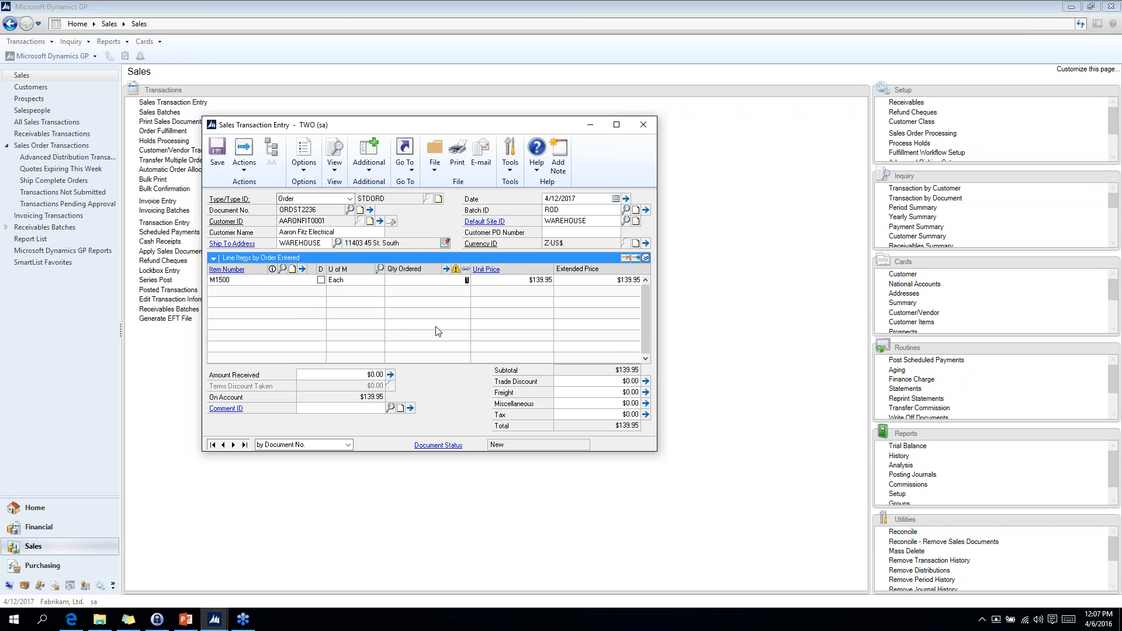
left_click(321, 280)
key("Tab")
key("Tab")
type("10")
key("Tab")
Expand the line-item details and enter the credit limit override password to accept the order line
left_click(646, 258)
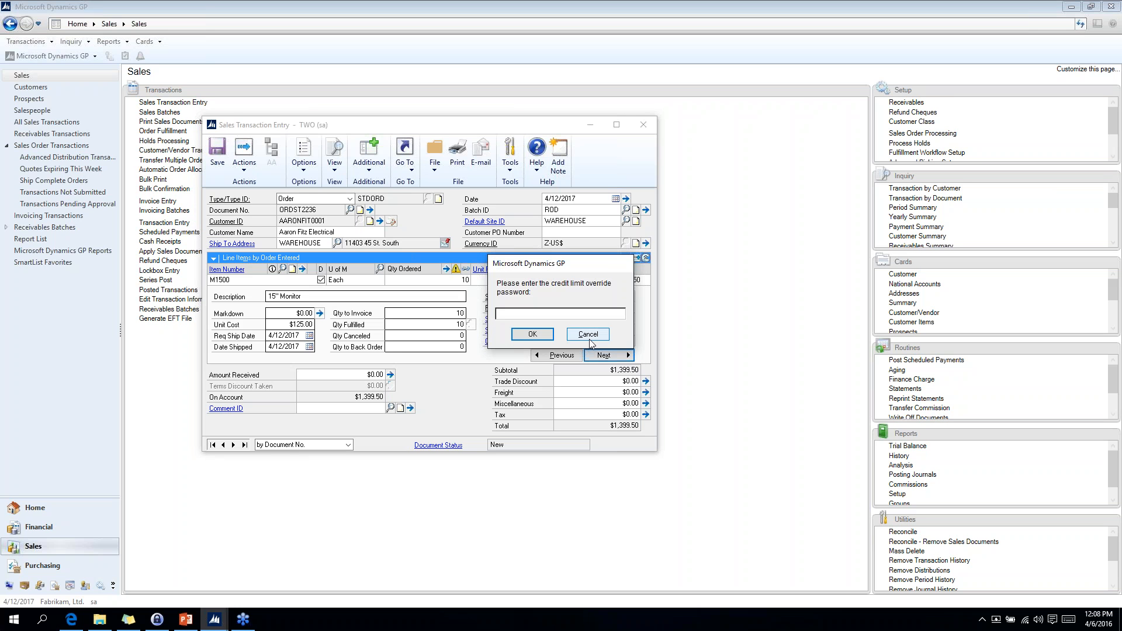
type("•••••")
left_click(542, 335)
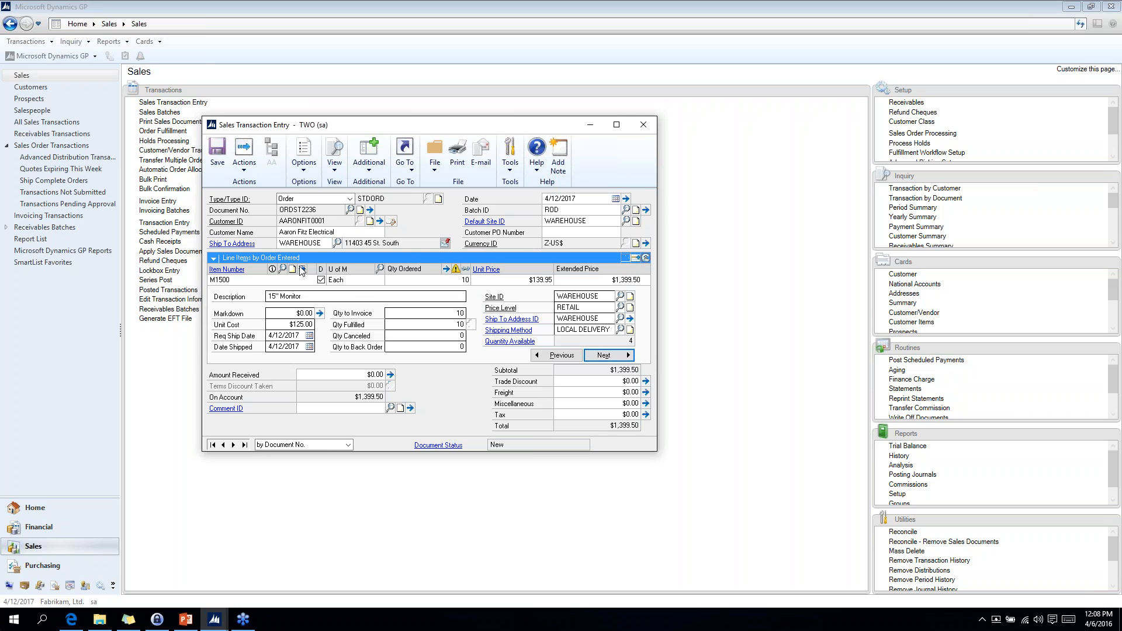
Add the comment "This is my comment. There are many like it but this one is mine." to the M1500 line and save its item details
left_click(302, 269)
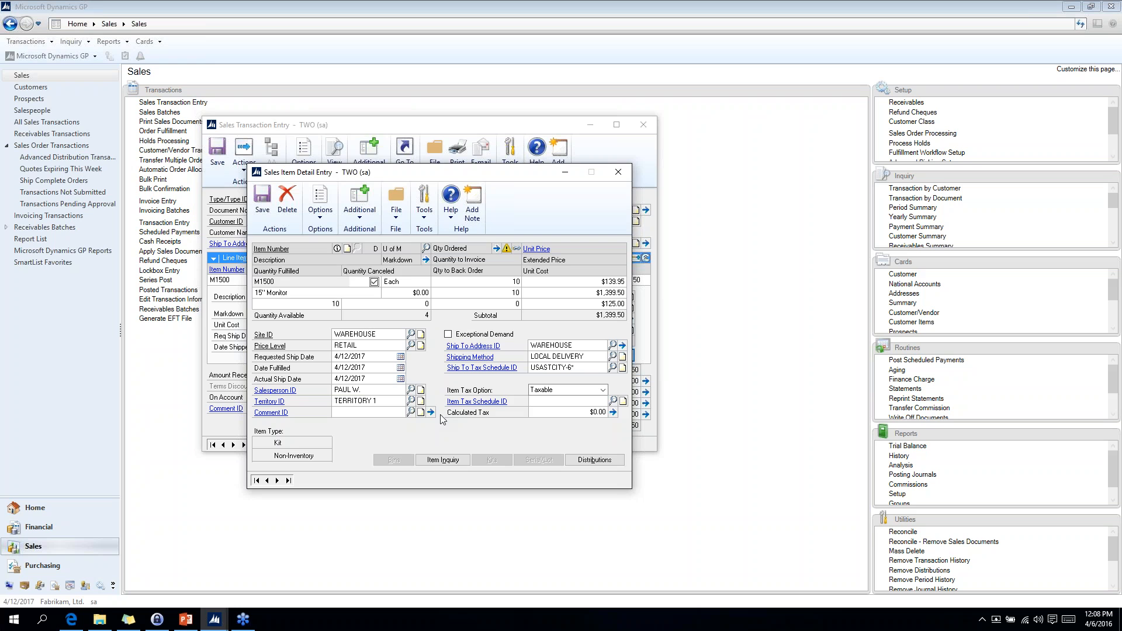
left_click(431, 413)
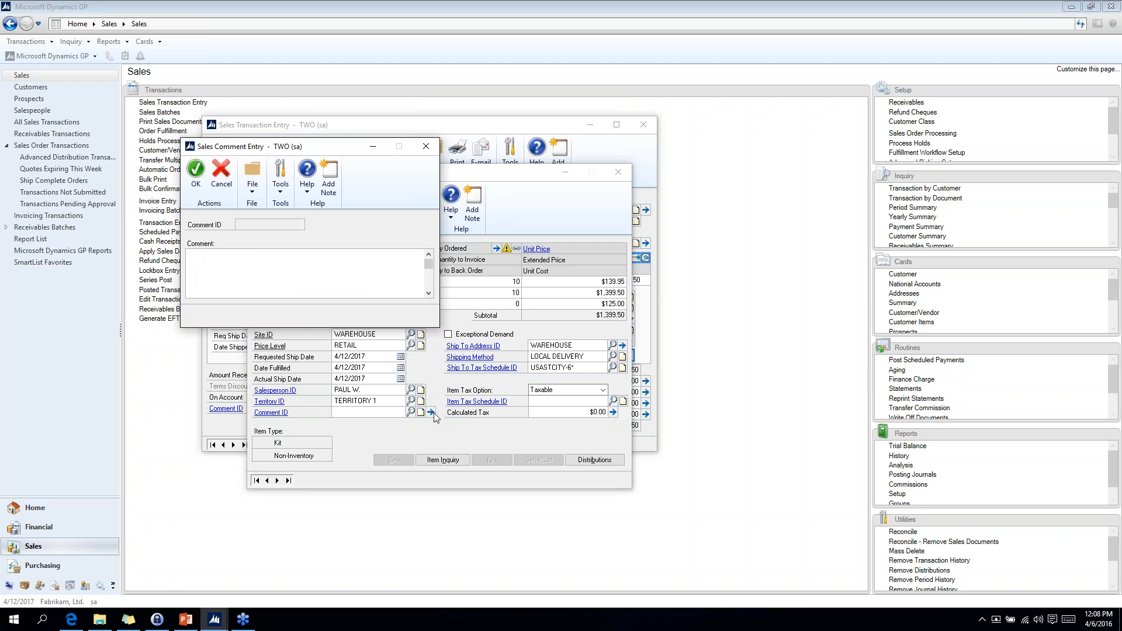
type("This is my comment.  There are many like it but this one is mine.")
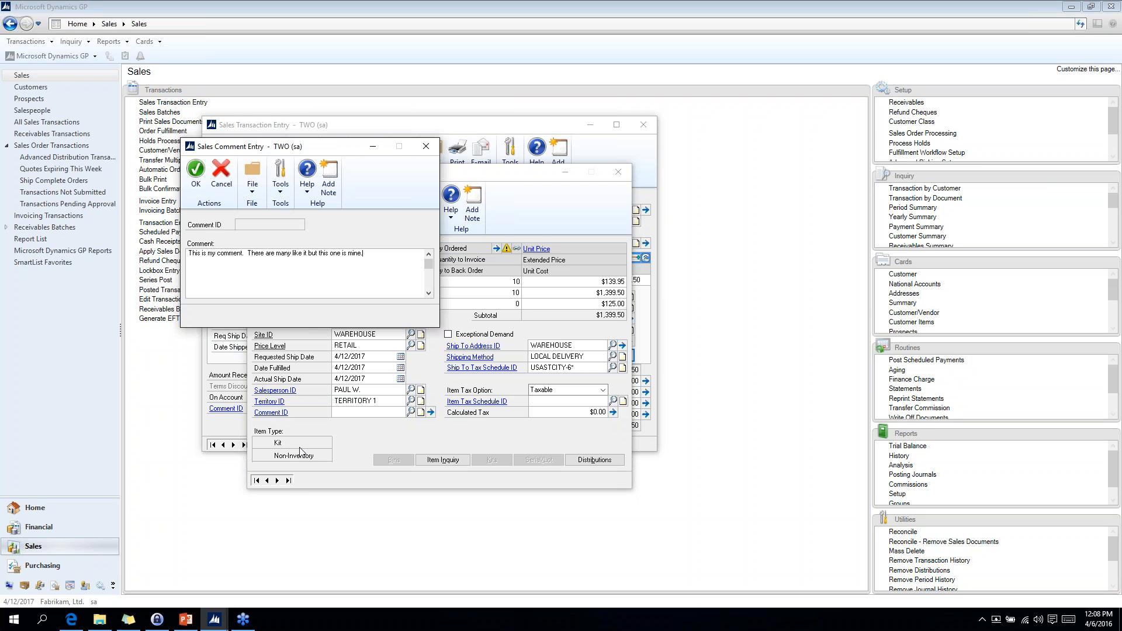
left_click(197, 175)
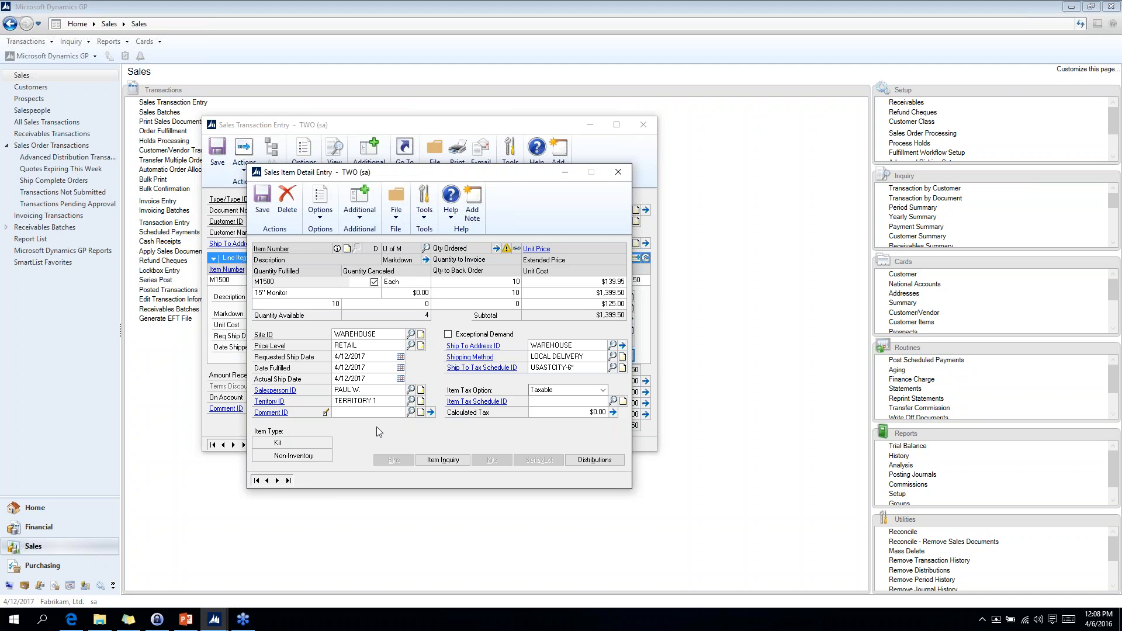
left_click(259, 198)
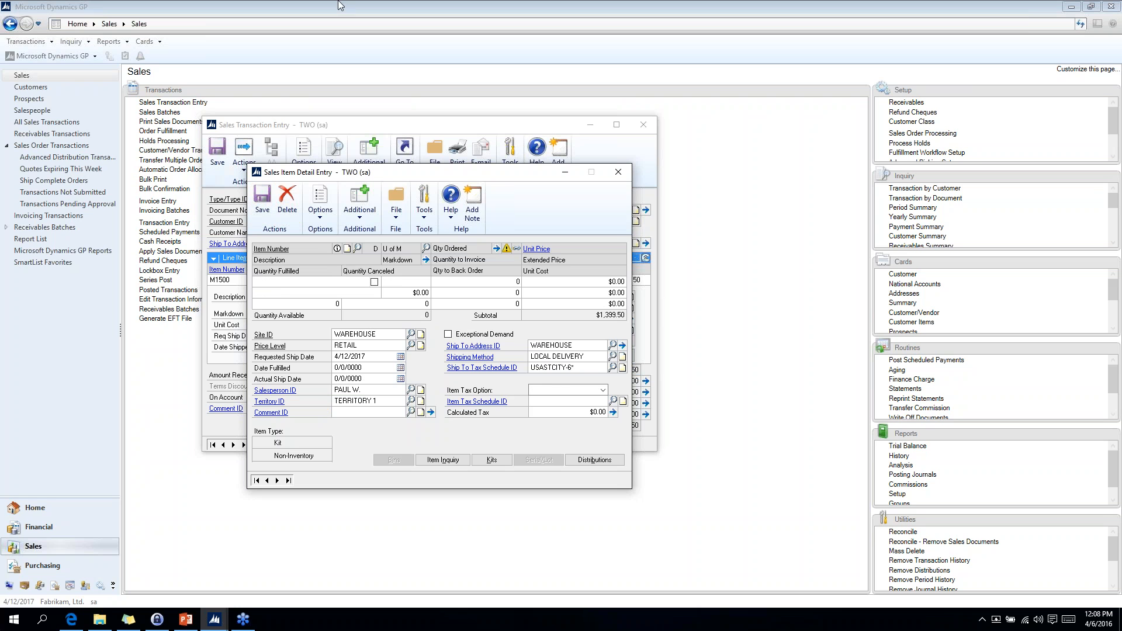
left_click(617, 172)
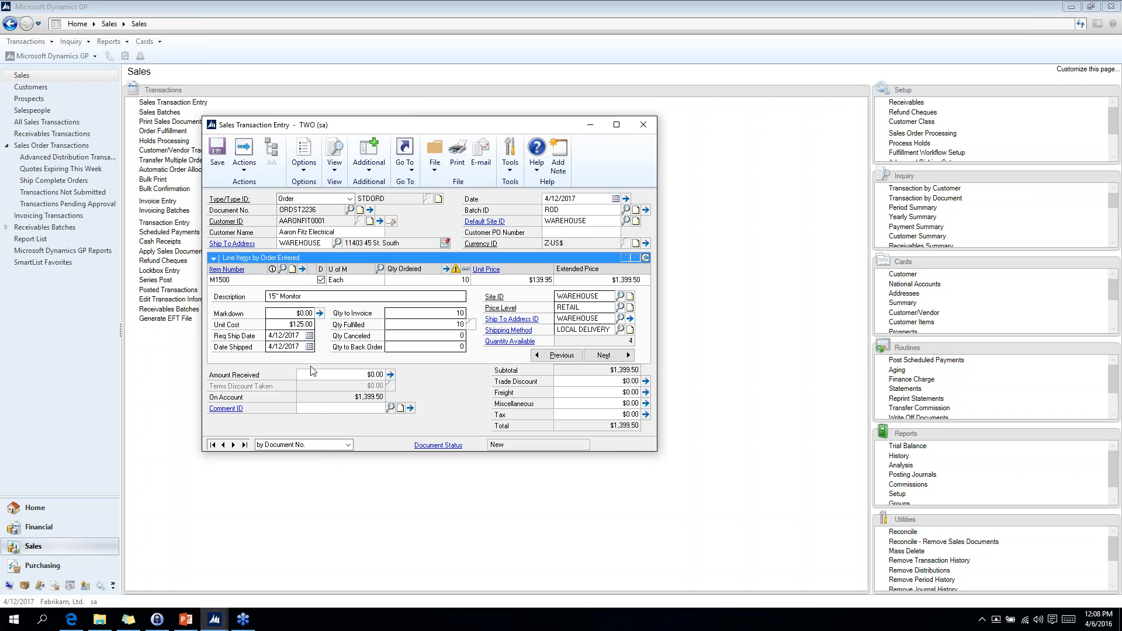
Set the M1500 line's requested ship date to April 30, 2017
left_click(289, 336)
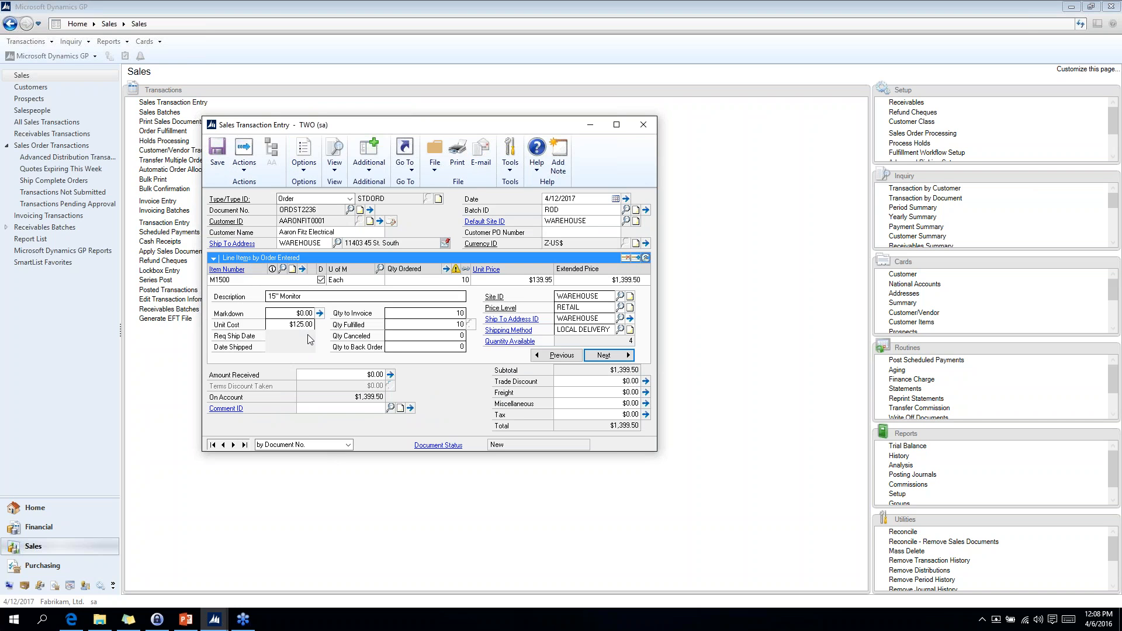
left_click(309, 335)
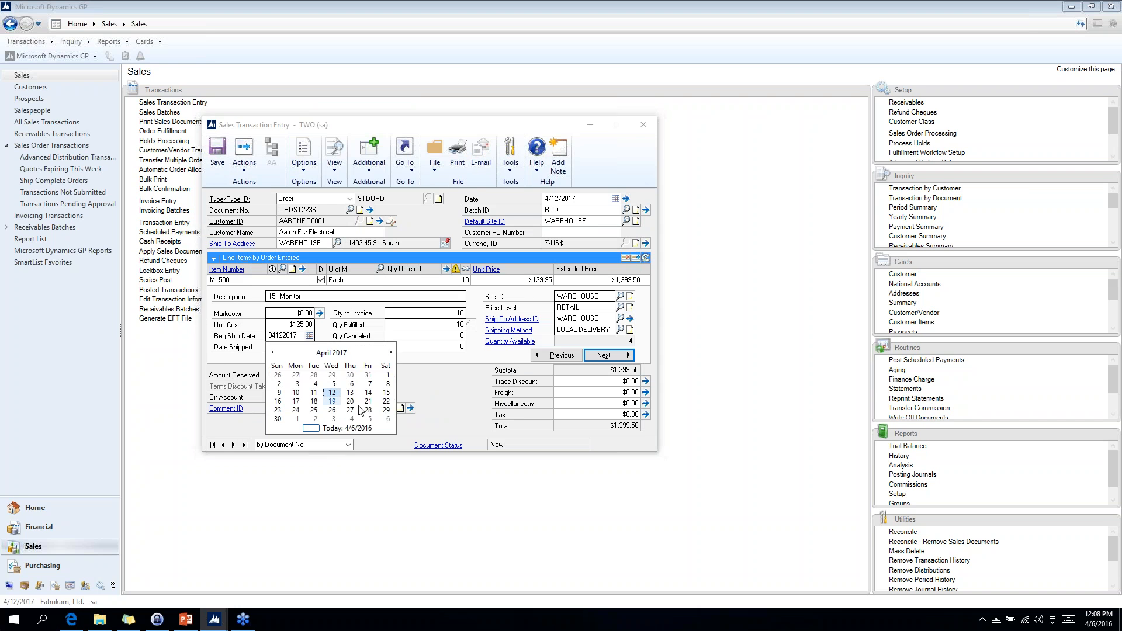
left_click(277, 419)
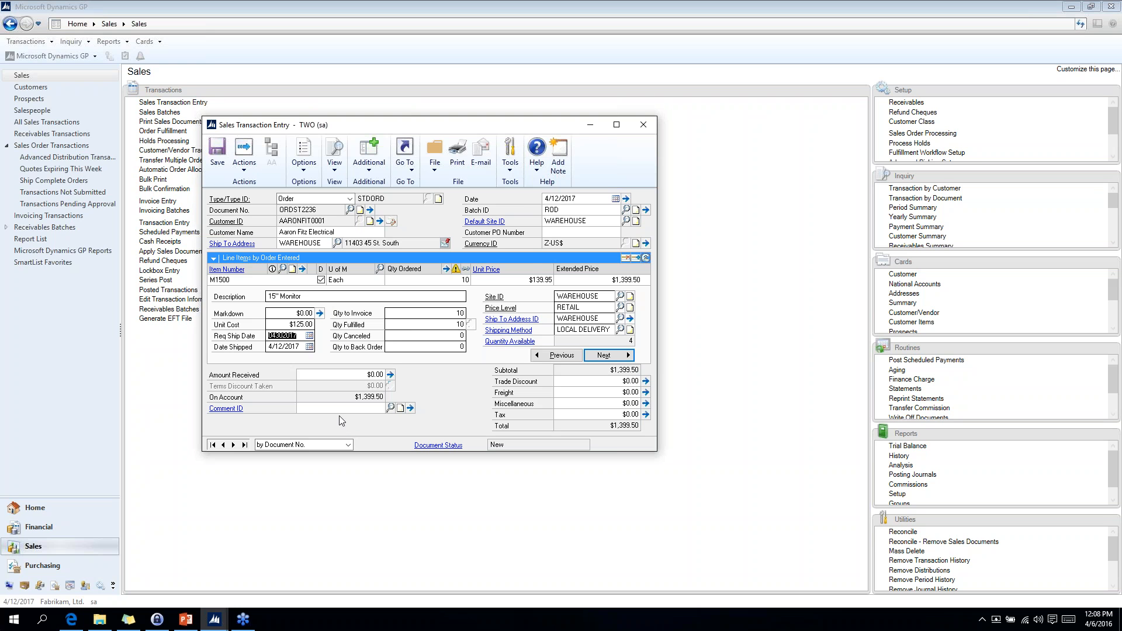
key("Tab")
left_click(529, 346)
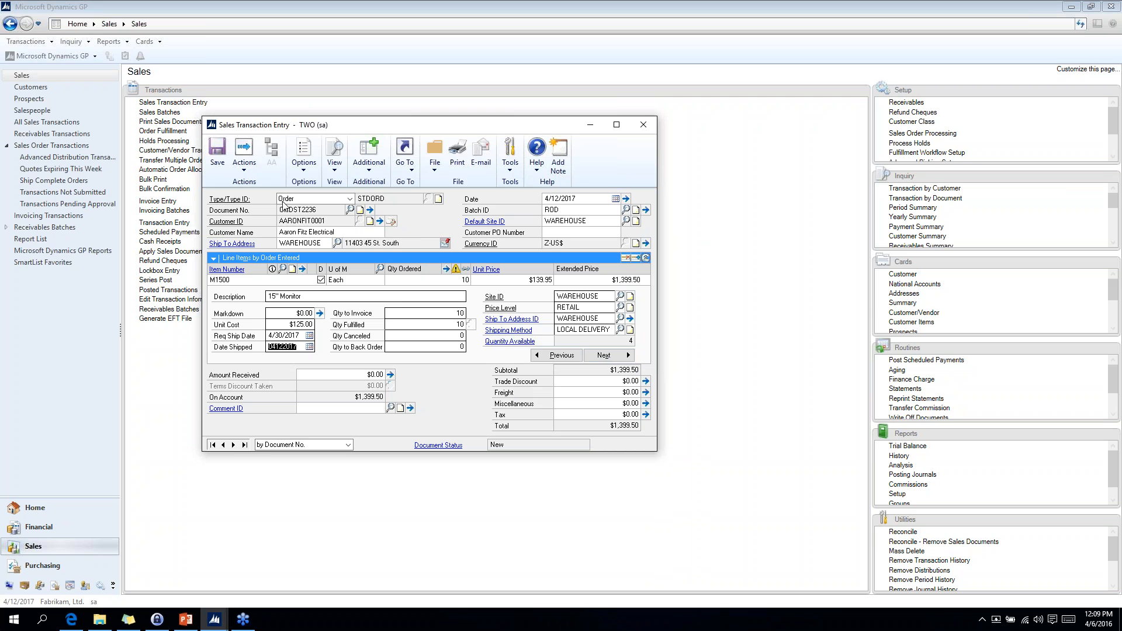
Start a purchase from the sales order and review the vendor's recent purchase orders and the previewed purchase order's header details
left_click(244, 151)
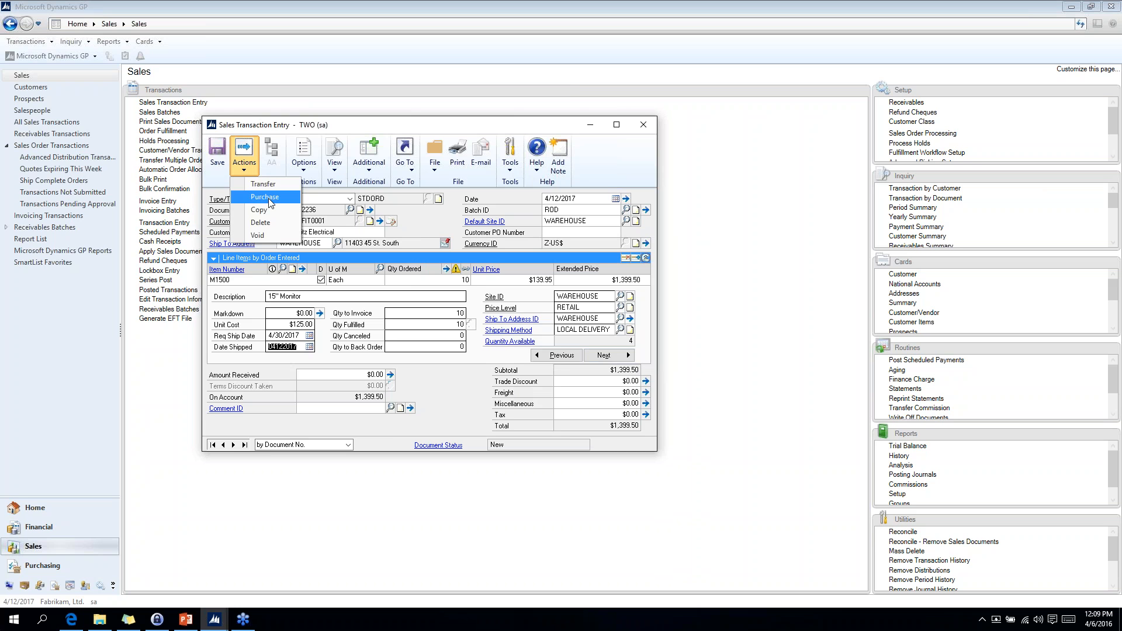
left_click(266, 198)
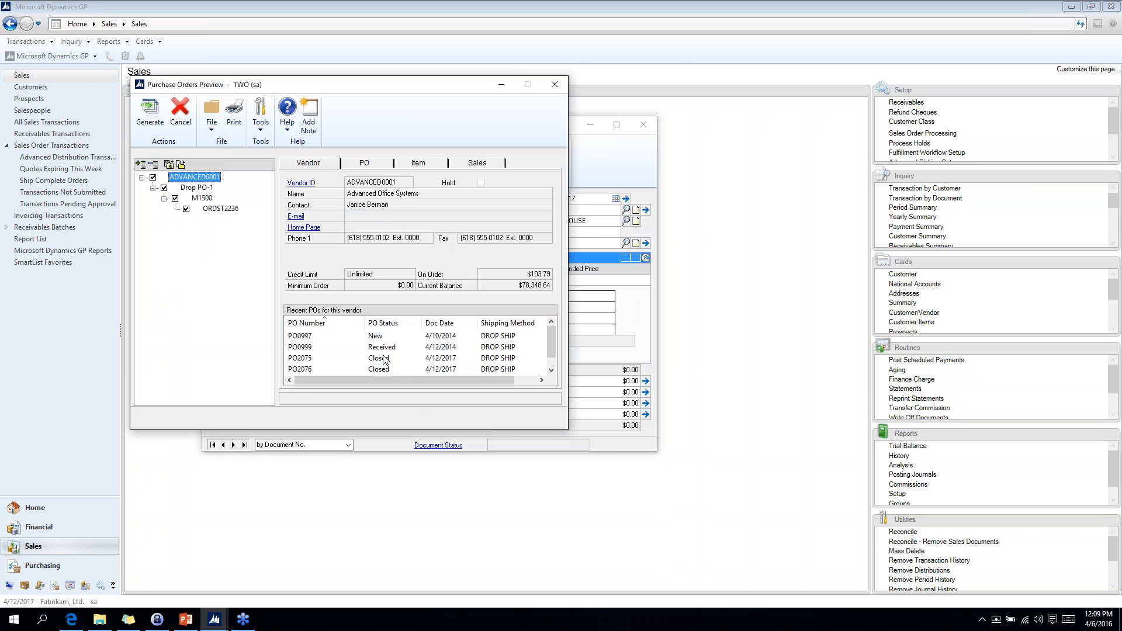
left_click(550, 372)
scroll(437, 354, "up", 1)
left_click(378, 166)
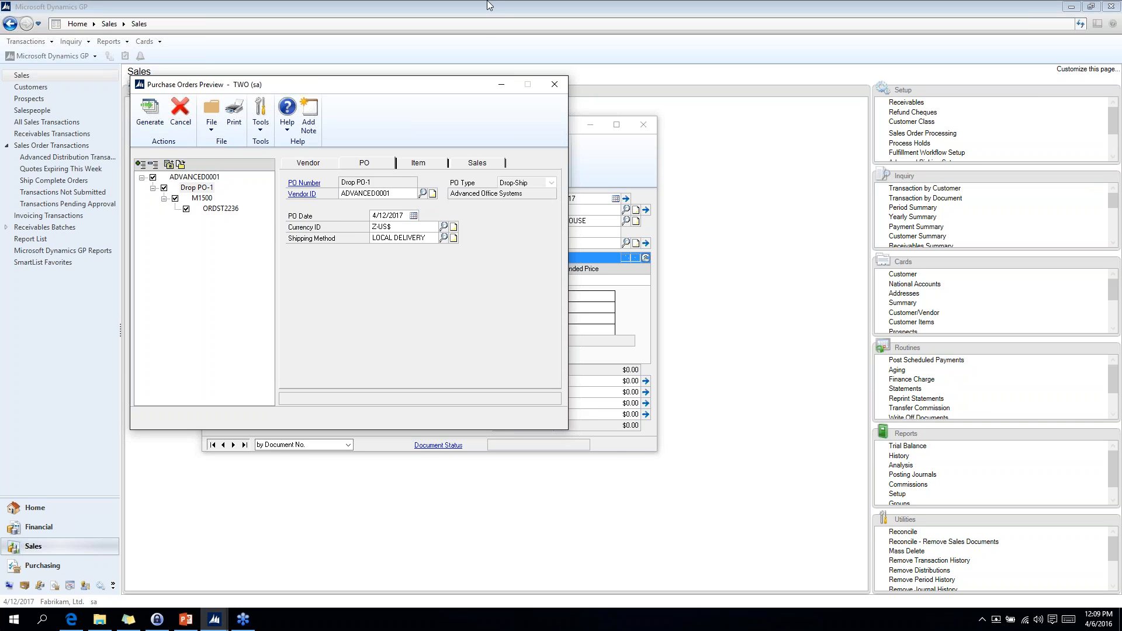
Change the previewed drop-ship purchase order's vendor to Beaumont Construction
left_click(423, 195)
left_click(249, 324)
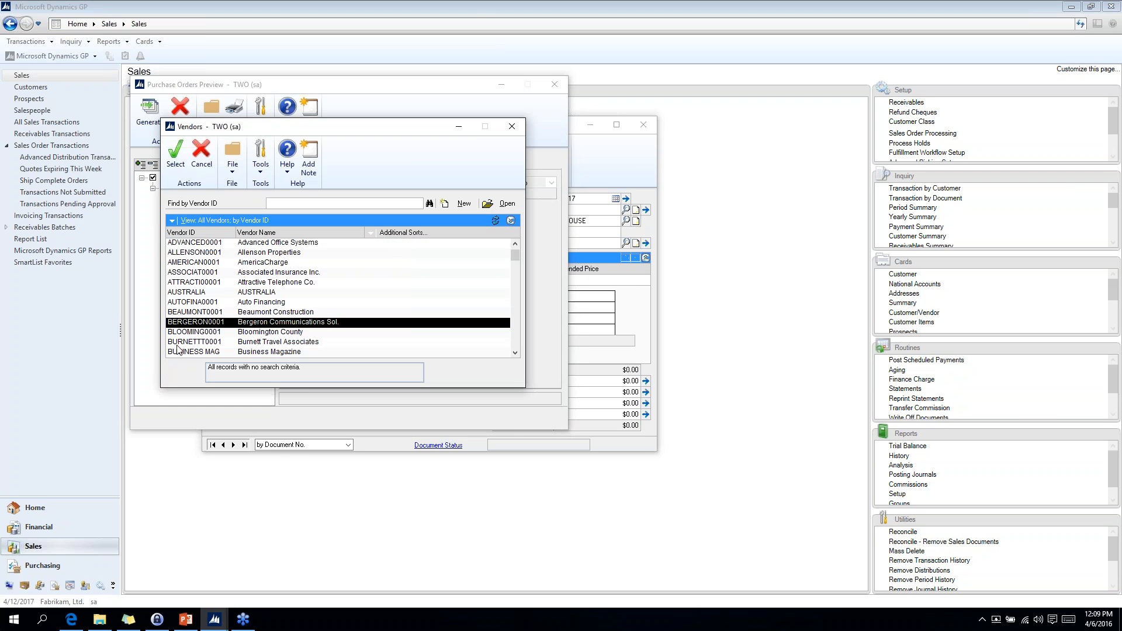
left_click(289, 313)
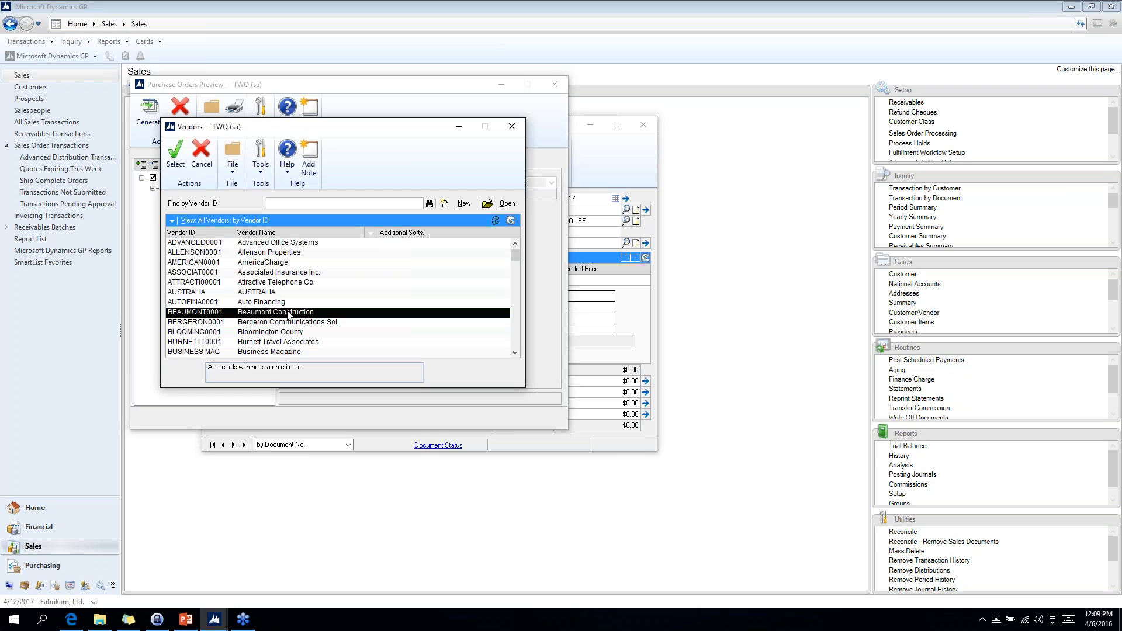
double_click(195, 314)
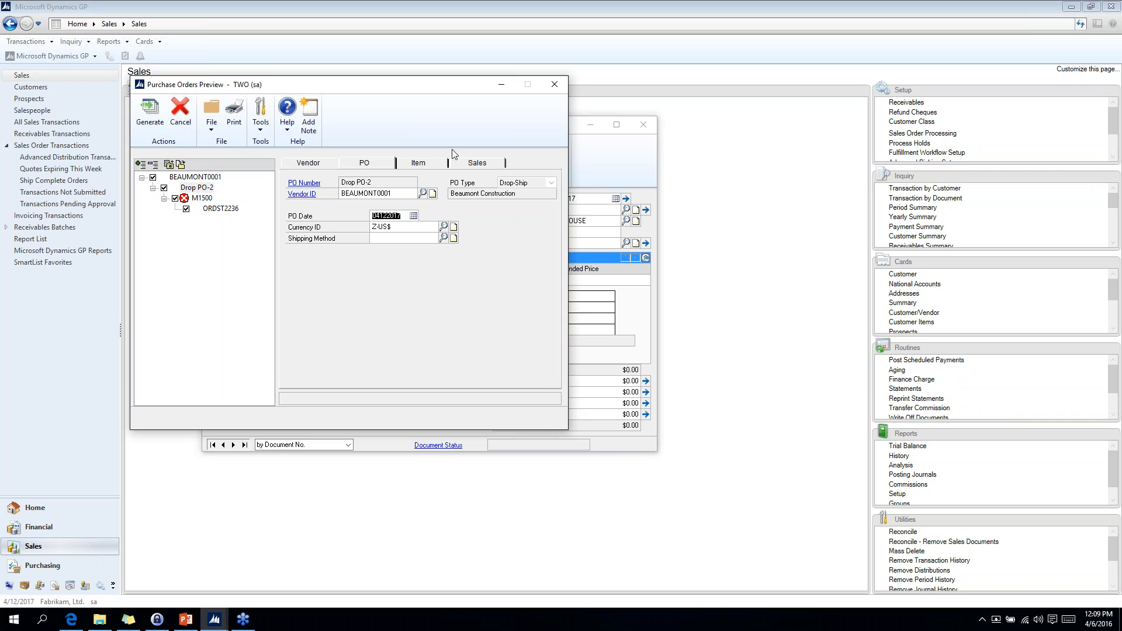
Check the M1500 item details for the error, and switch the purchase order's vendor back to Advanced Office Systems
left_click(419, 164)
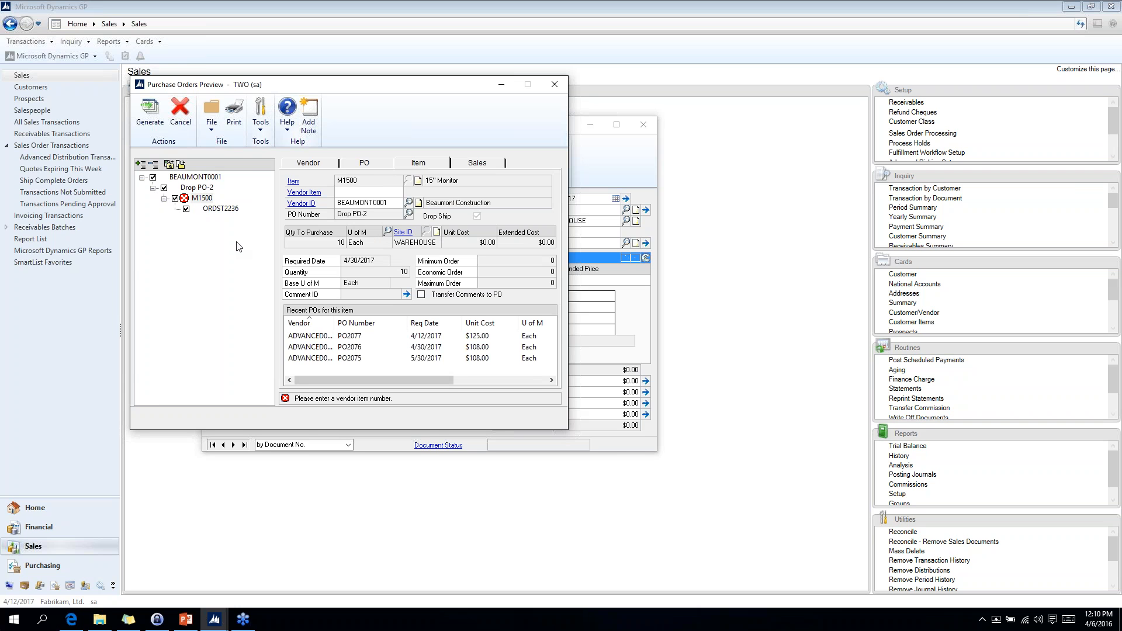
left_click(360, 163)
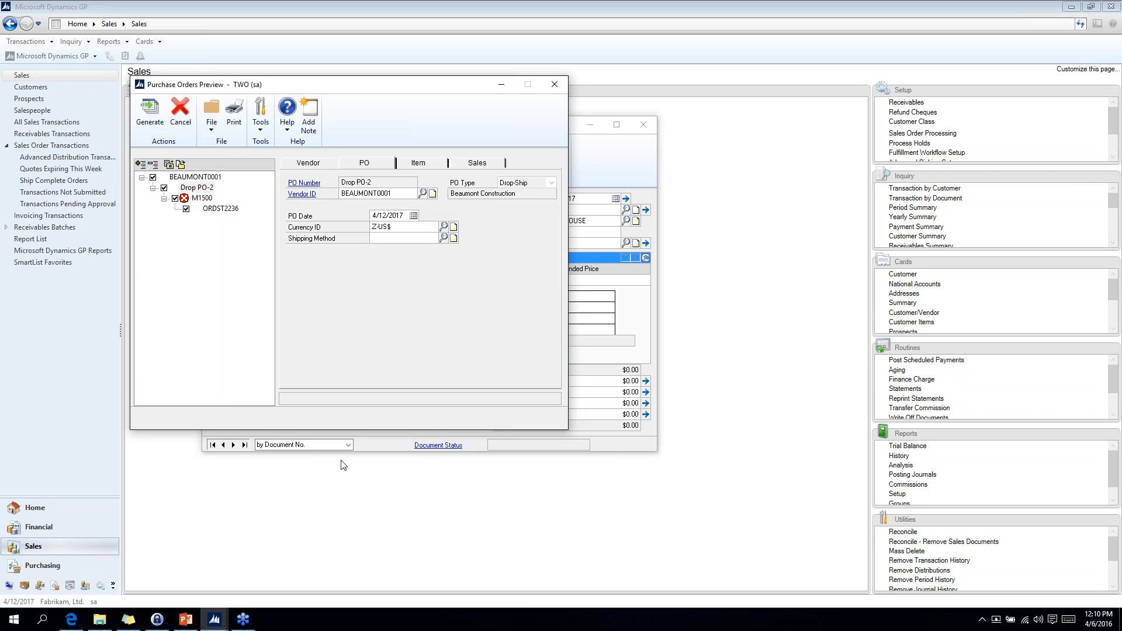
left_click(423, 193)
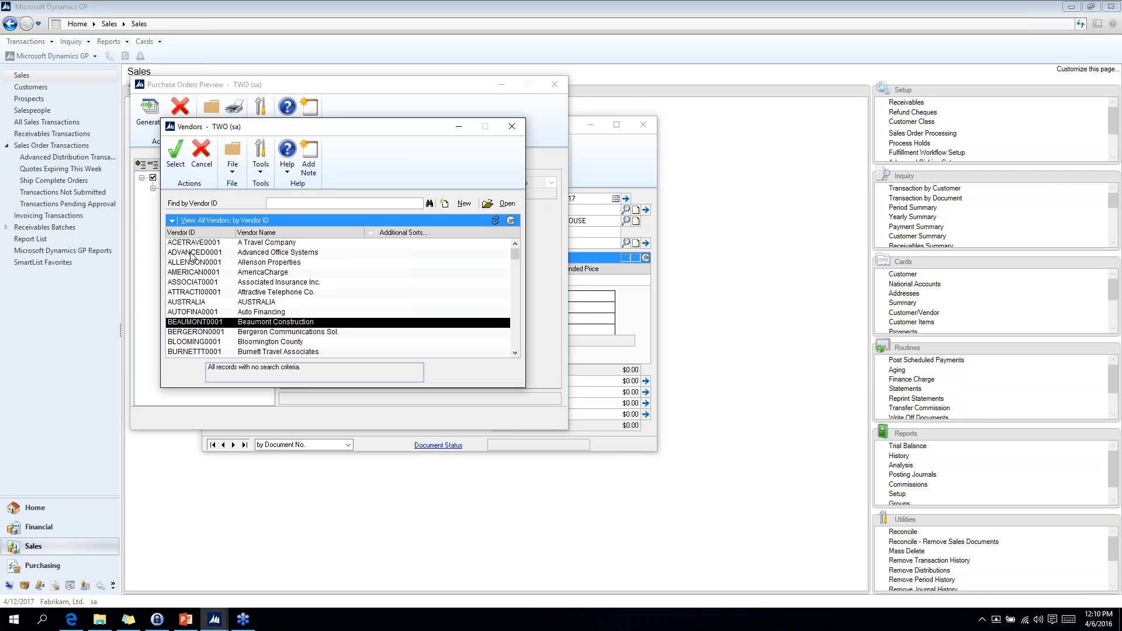
double_click(191, 253)
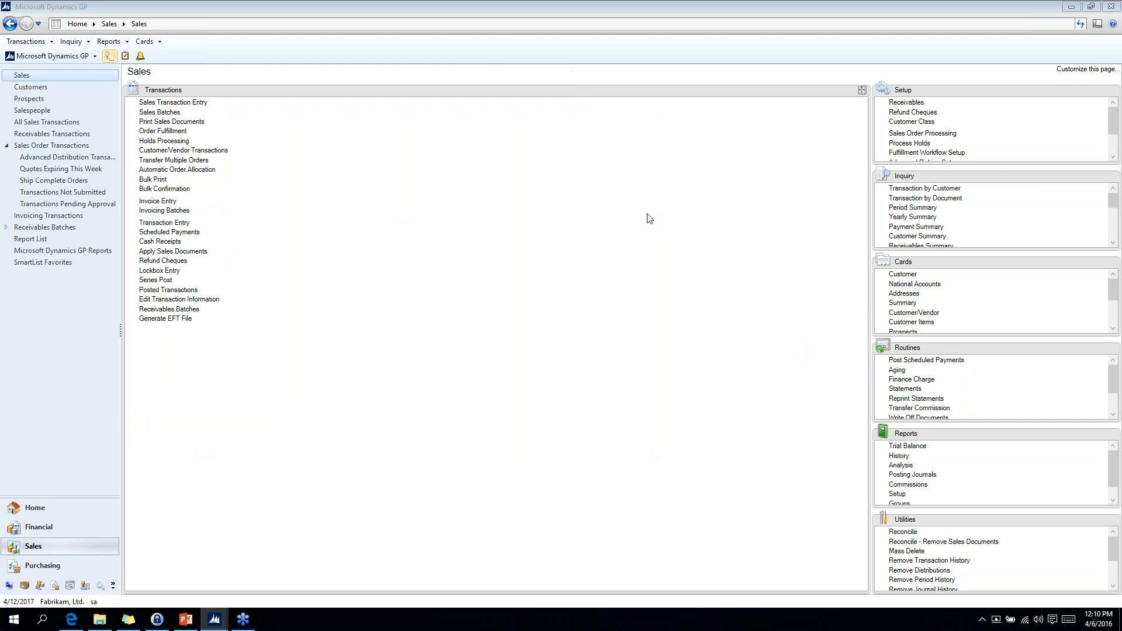
Look up item M1500 in the inventory item records and open its quantities and sites
left_click(25, 586)
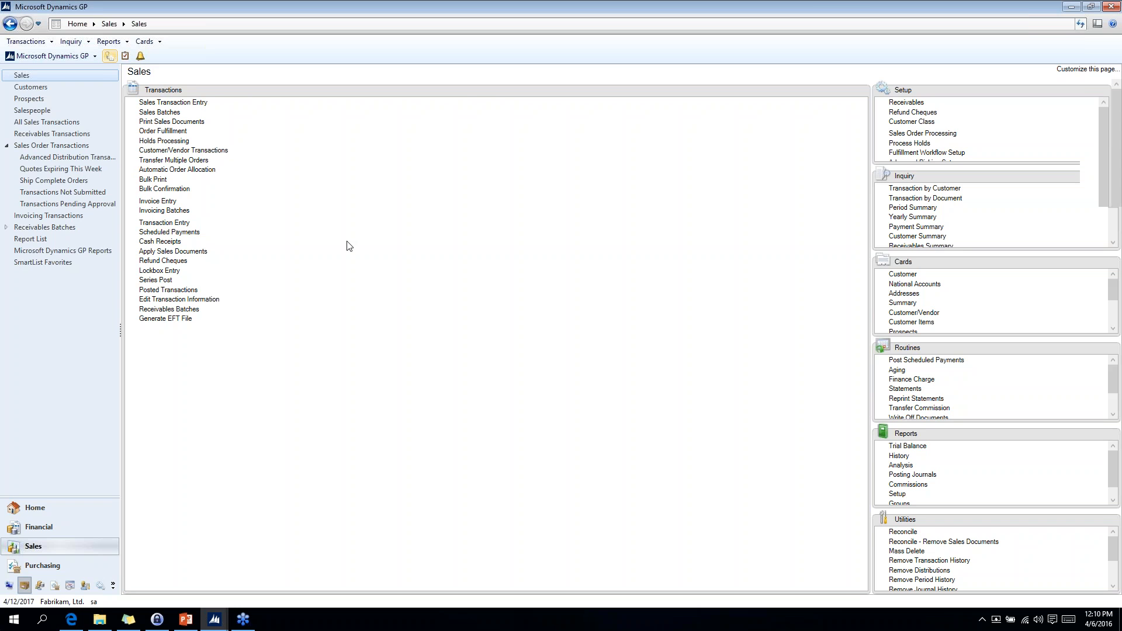
left_click(145, 102)
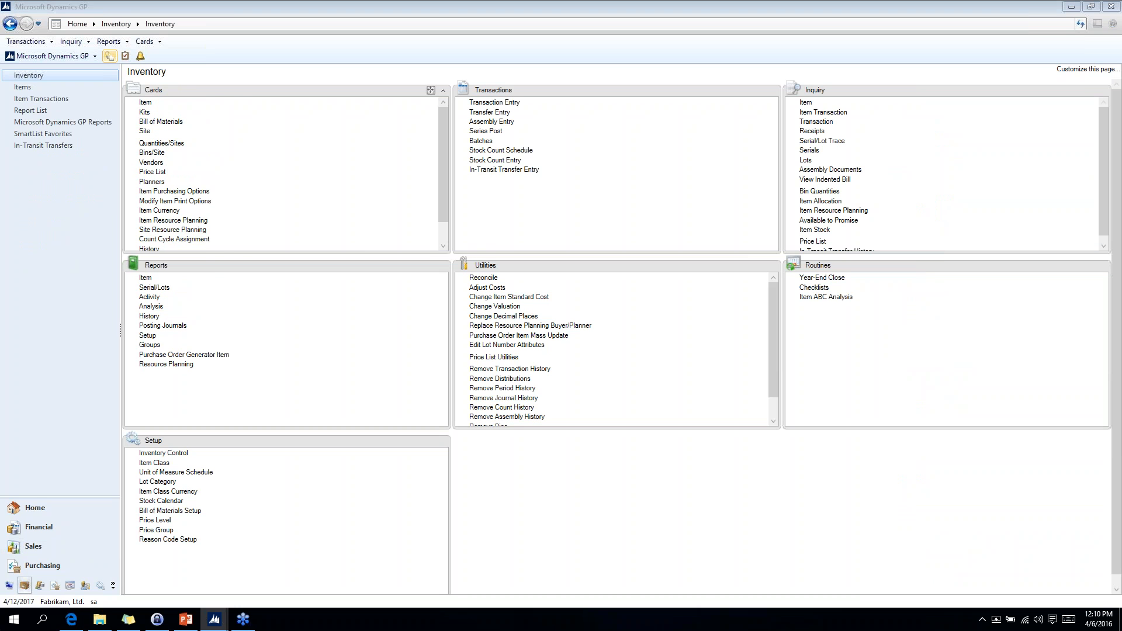
type("M1")
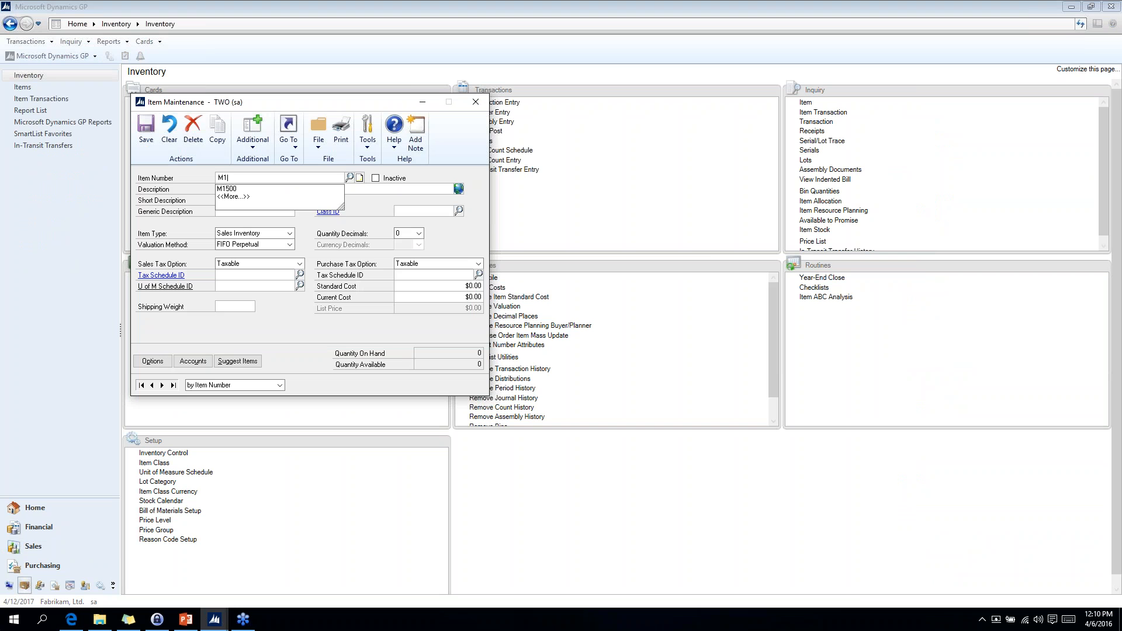
type("5")
key("Down")
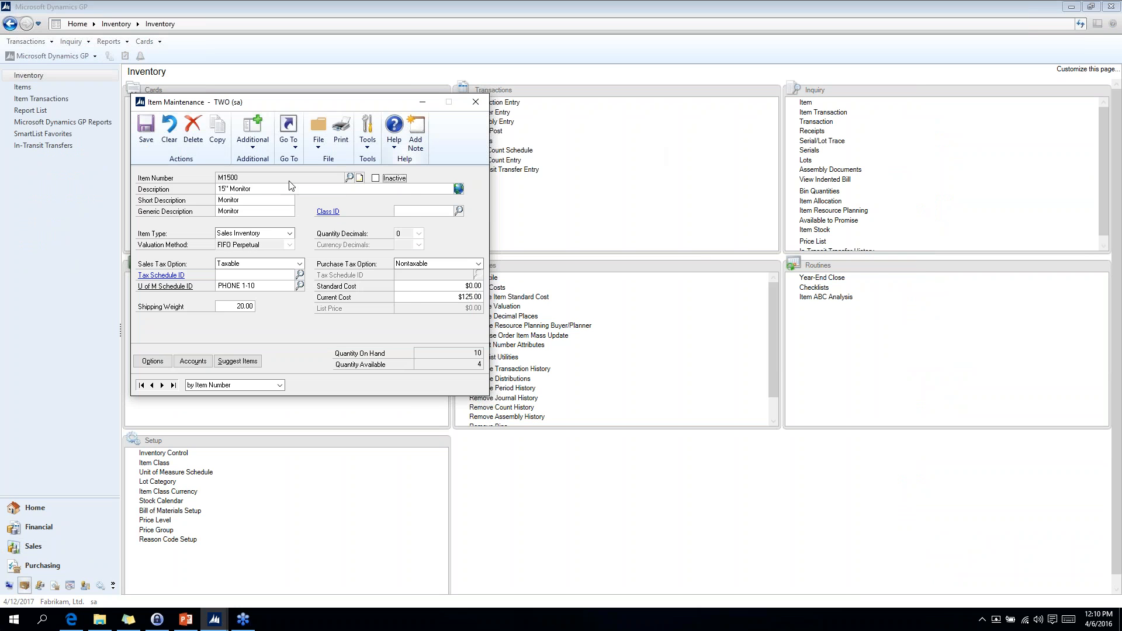
left_click(296, 125)
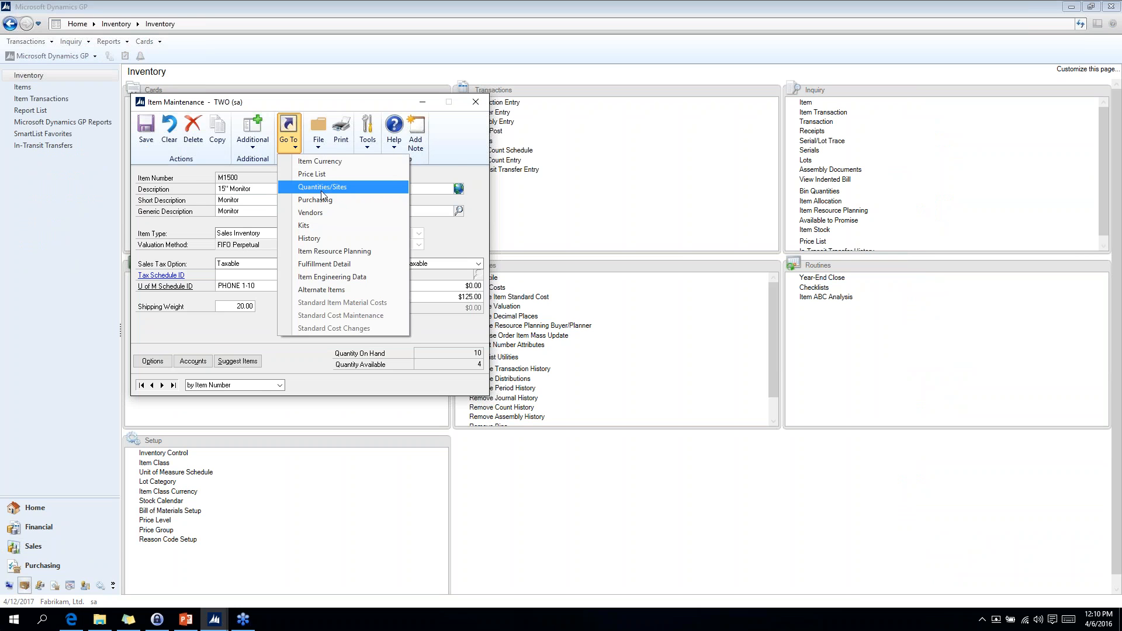
left_click(321, 189)
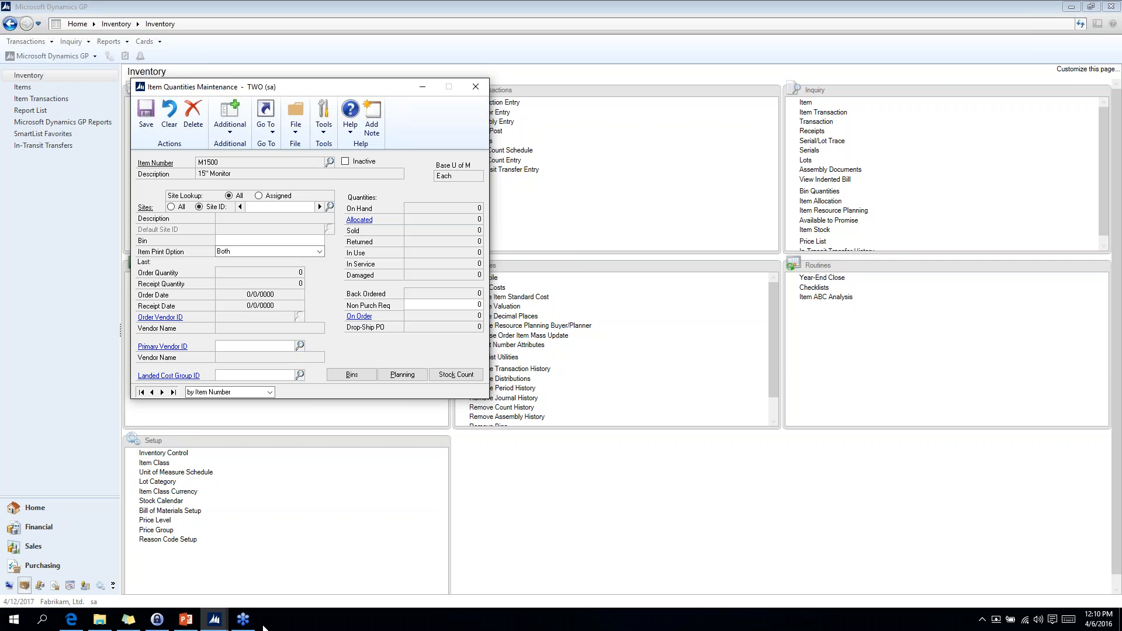
Choose the WAREHOUSE site for item M1500 and check its quantities and primary vendor in the item quantities record
left_click(330, 208)
scroll(267, 313, "down", 5)
scroll(266, 315, "down", 10)
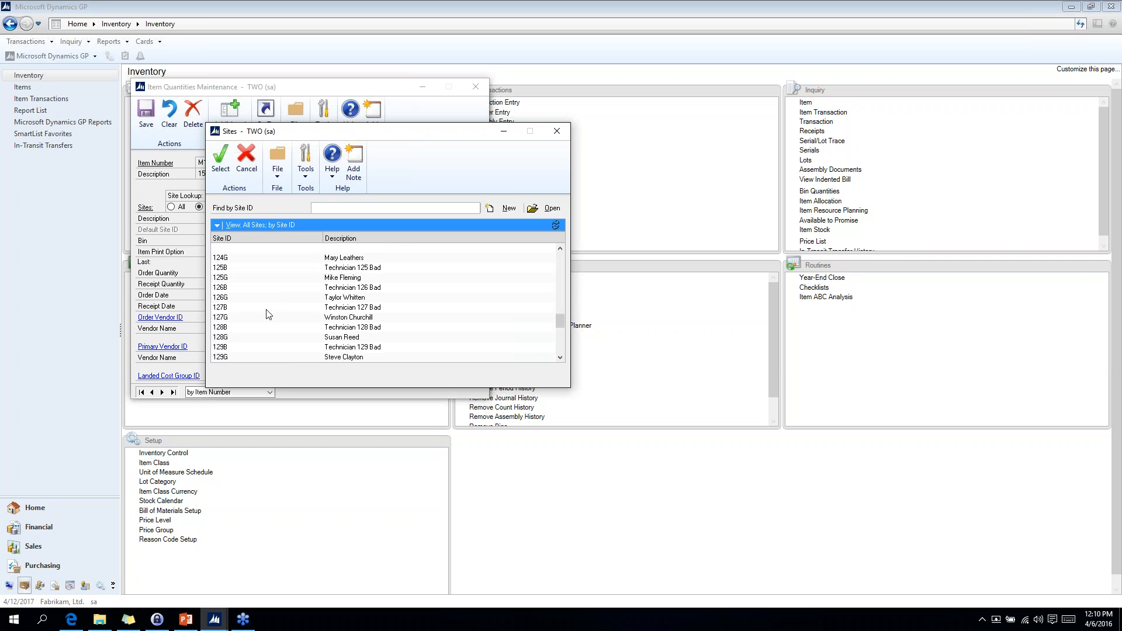
left_click(226, 319)
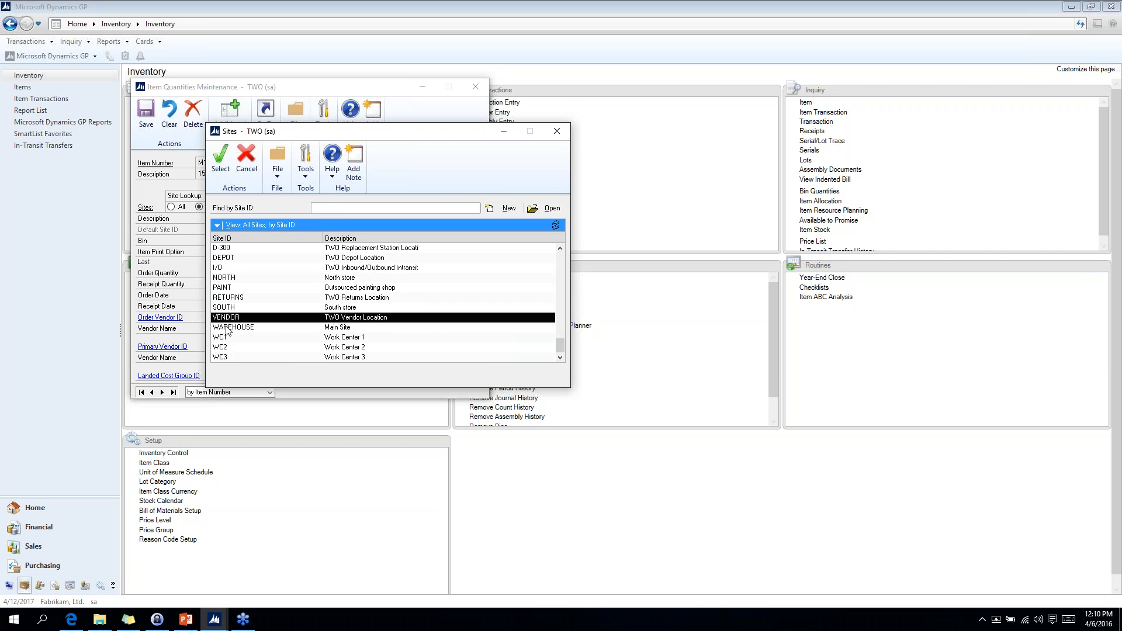
double_click(228, 328)
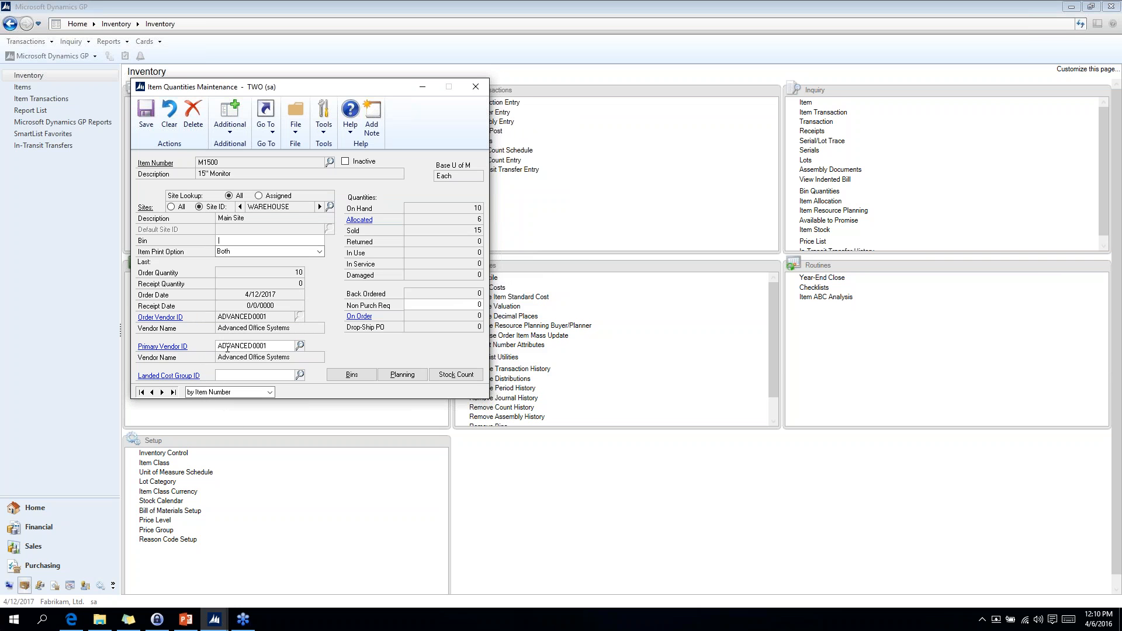
double_click(224, 346)
left_click(476, 87)
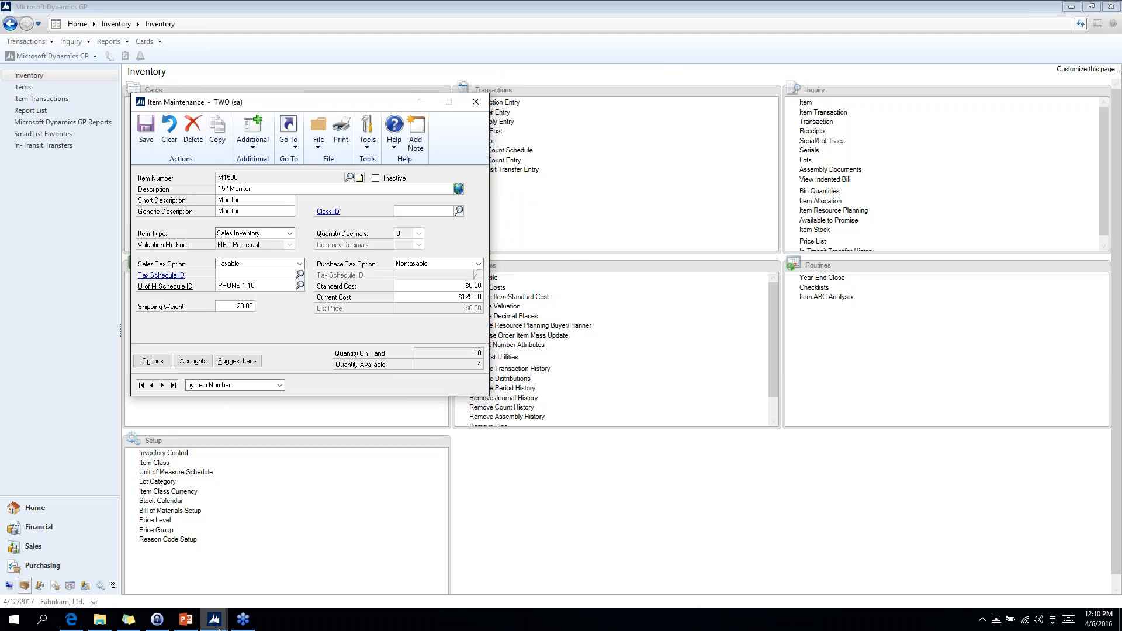
Return to the purchase orders preview, clear the drop-ship purchase order's vendor and reassign it to Advanced Office Systems
mouse_move(218, 621)
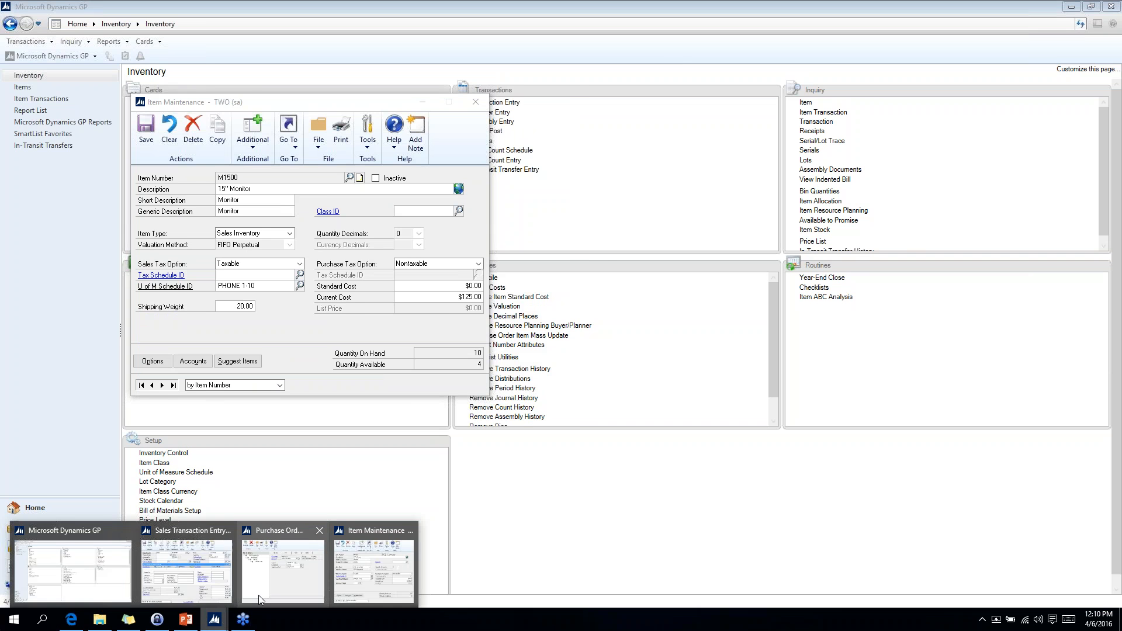
left_click(292, 564)
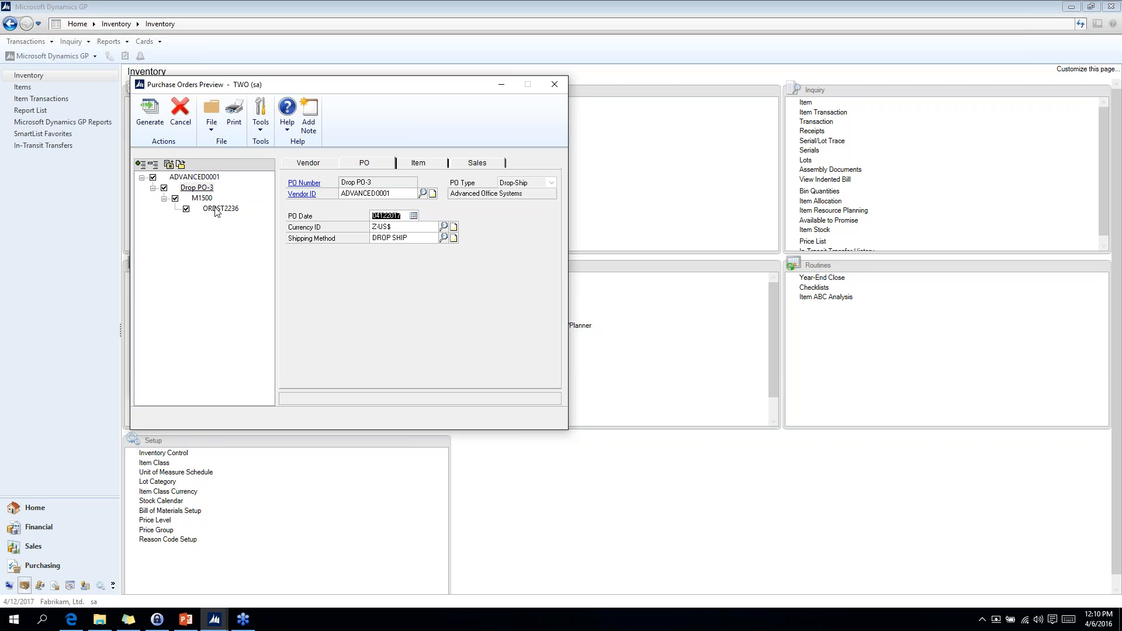
double_click(378, 193)
key("BackSpace")
key("Tab")
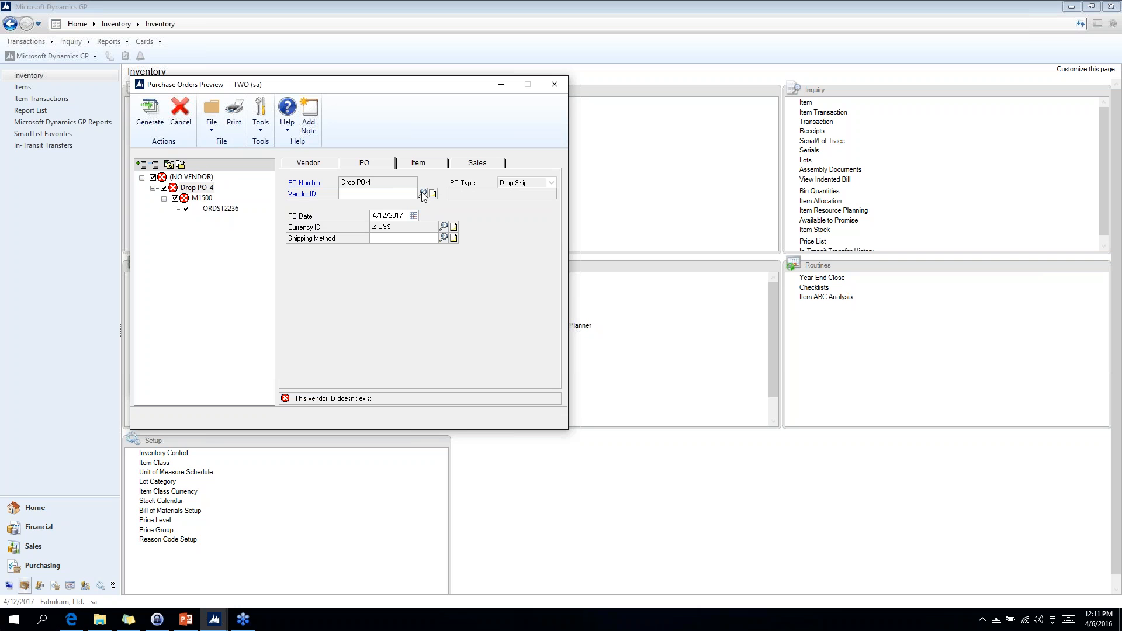
left_click(192, 180)
left_click(380, 166)
left_click(422, 193)
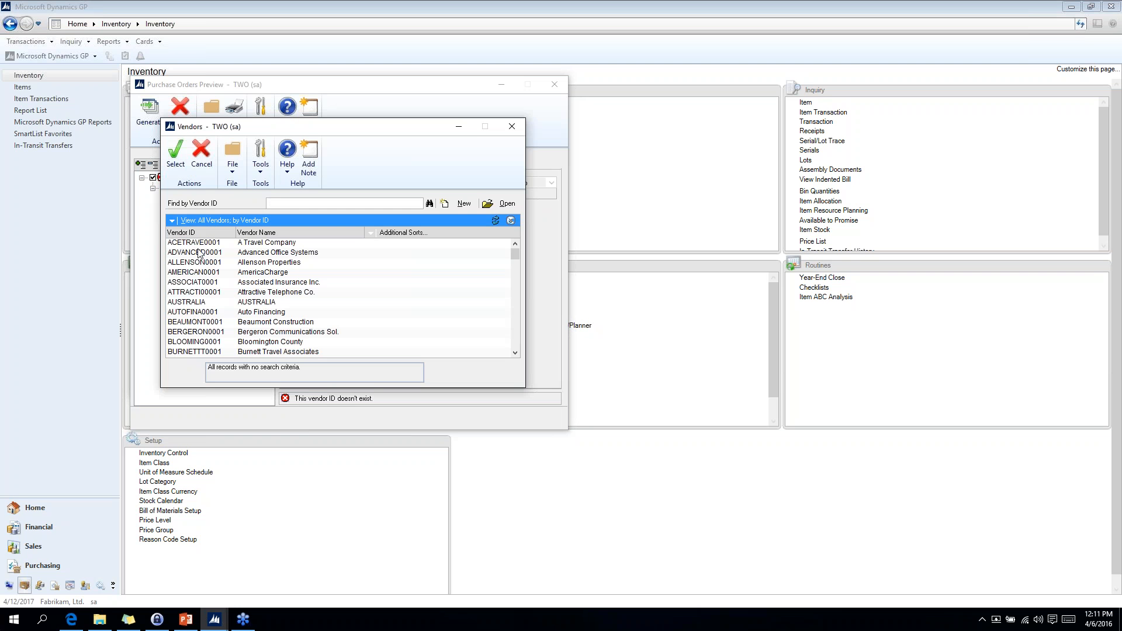
double_click(202, 257)
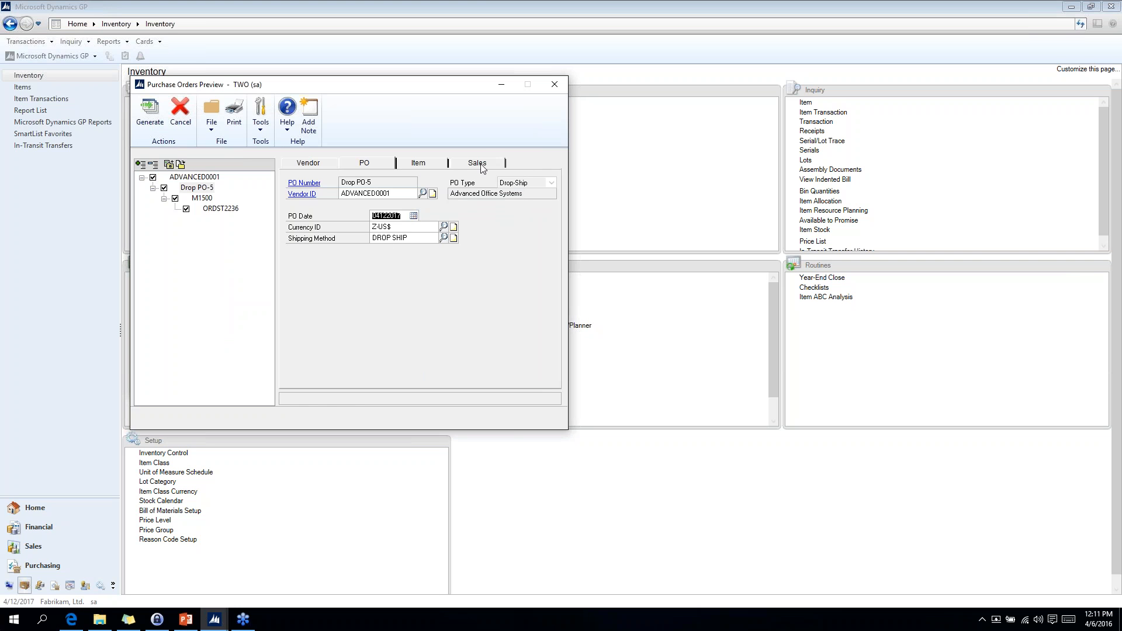
Review the previewed purchase order's vendor, header, item and linked sales order details
left_click(309, 166)
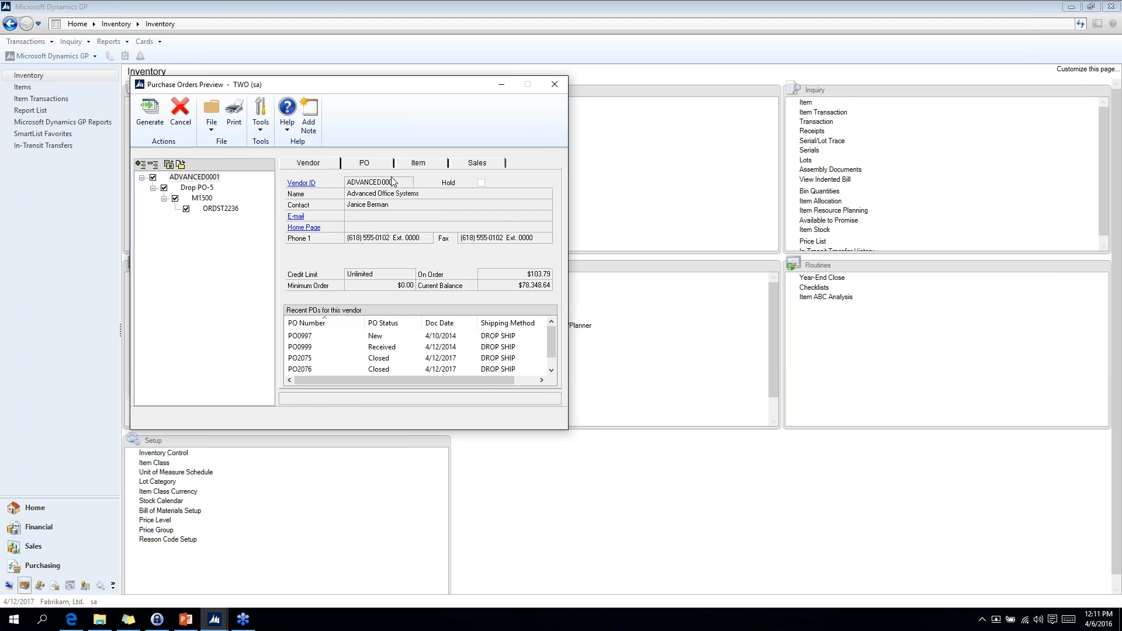
left_click(366, 166)
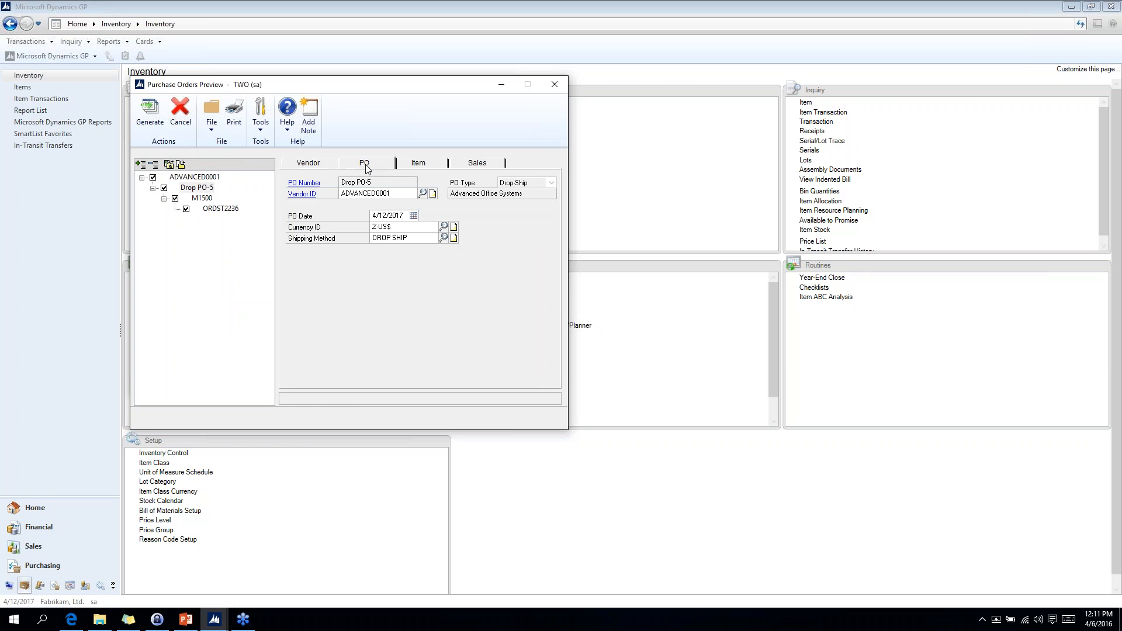
left_click(414, 166)
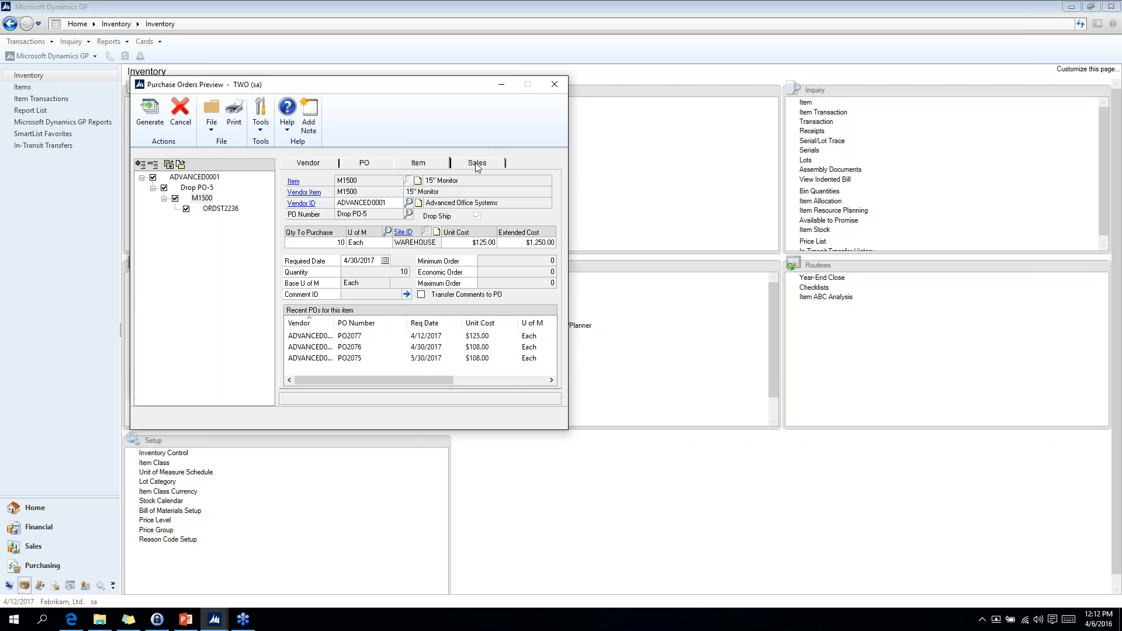
key("Down")
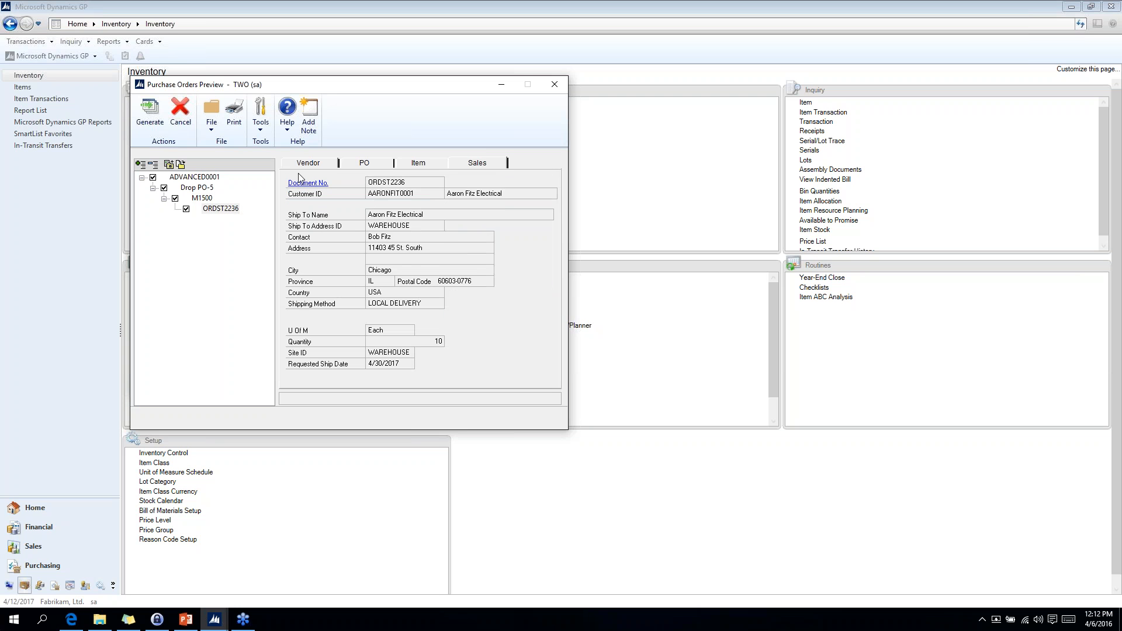
Generate the drop-ship purchase order, output the Purchase Orders Generation Register to the screen and close the report
left_click(149, 111)
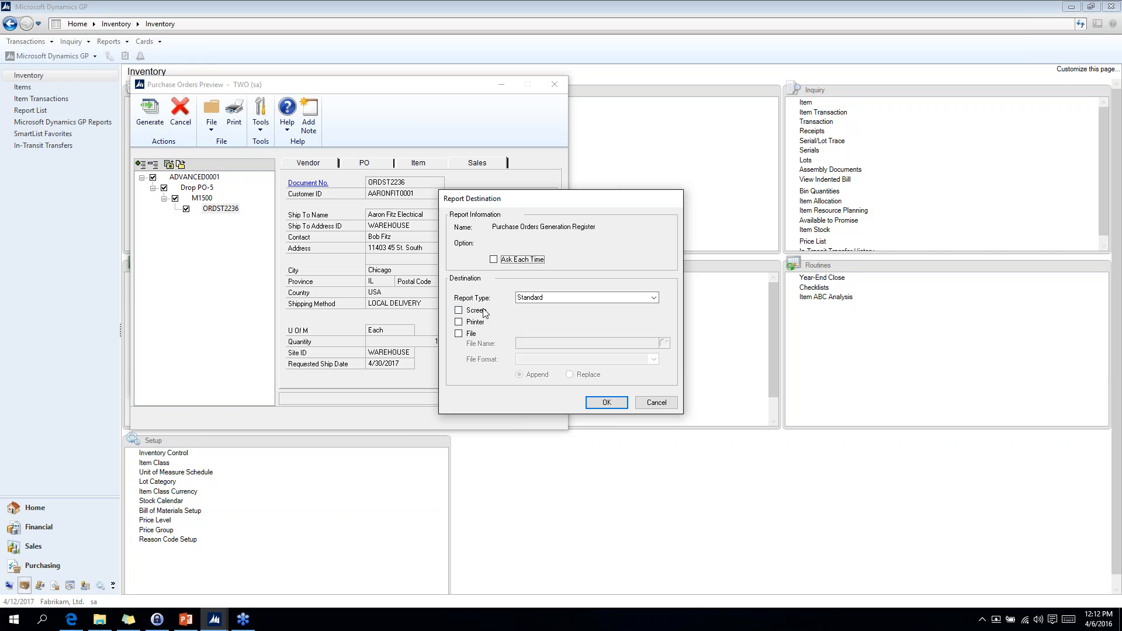
left_click(459, 311)
left_click(618, 408)
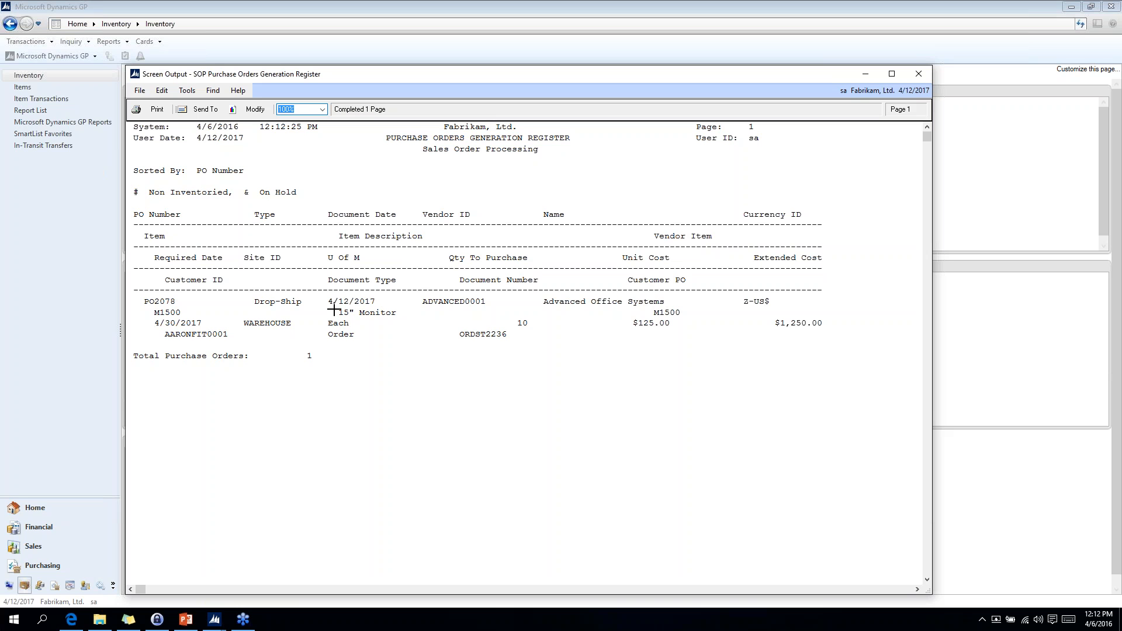
left_click(919, 75)
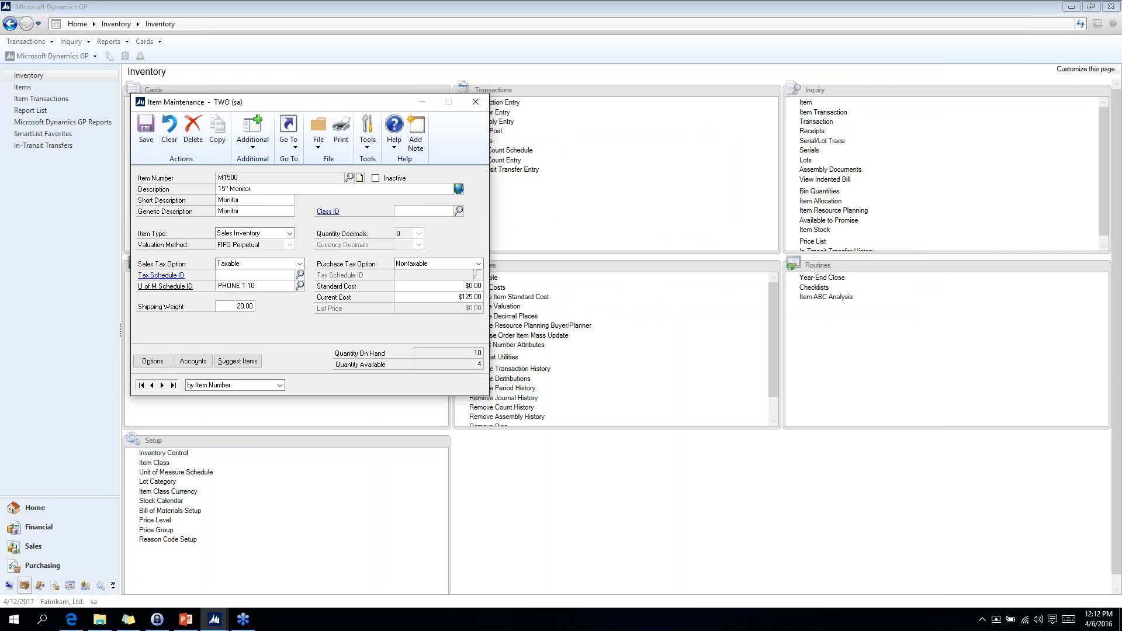
Put the item record aside and run the Drop Shipments Waiting for Receipt SmartList under Purchase Line Items
left_click(423, 104)
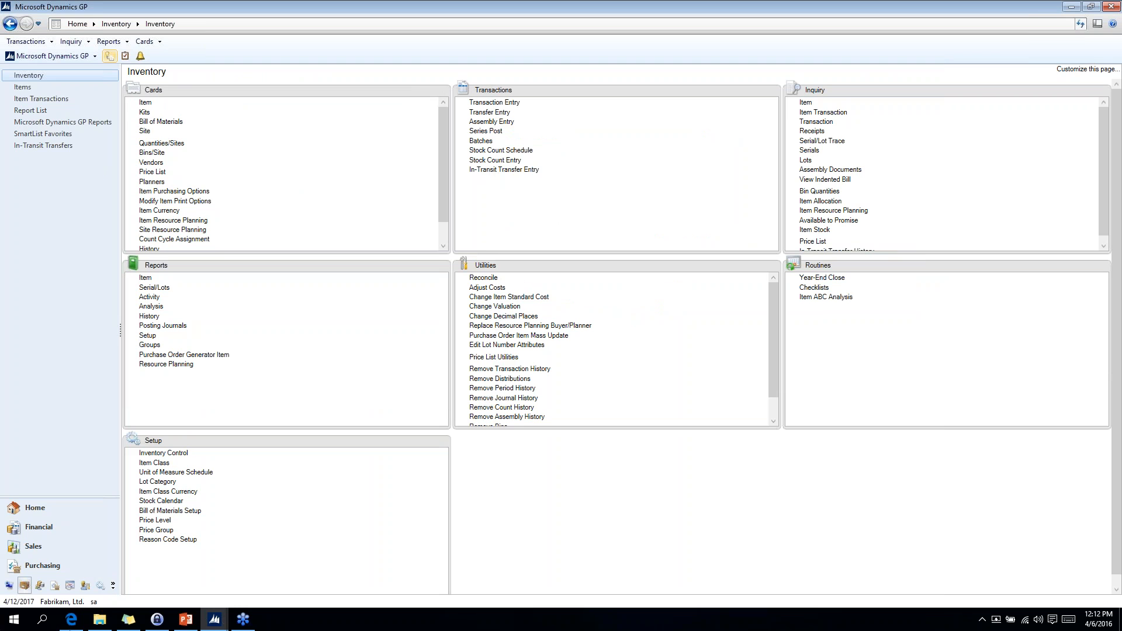
left_click(38, 566)
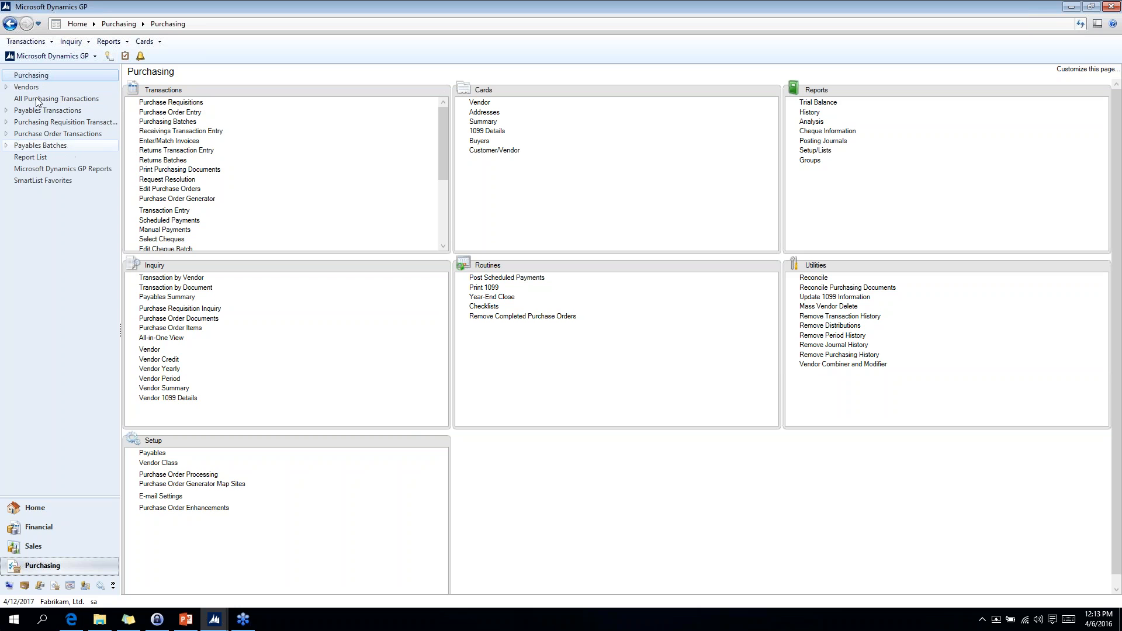
left_click(34, 56)
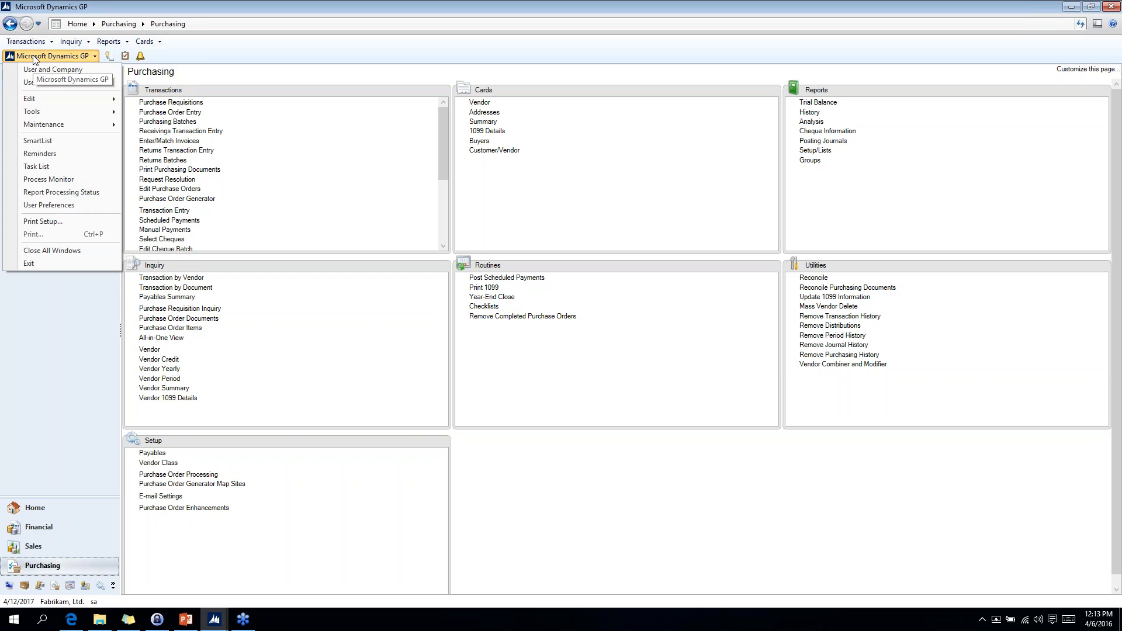
left_click(34, 57)
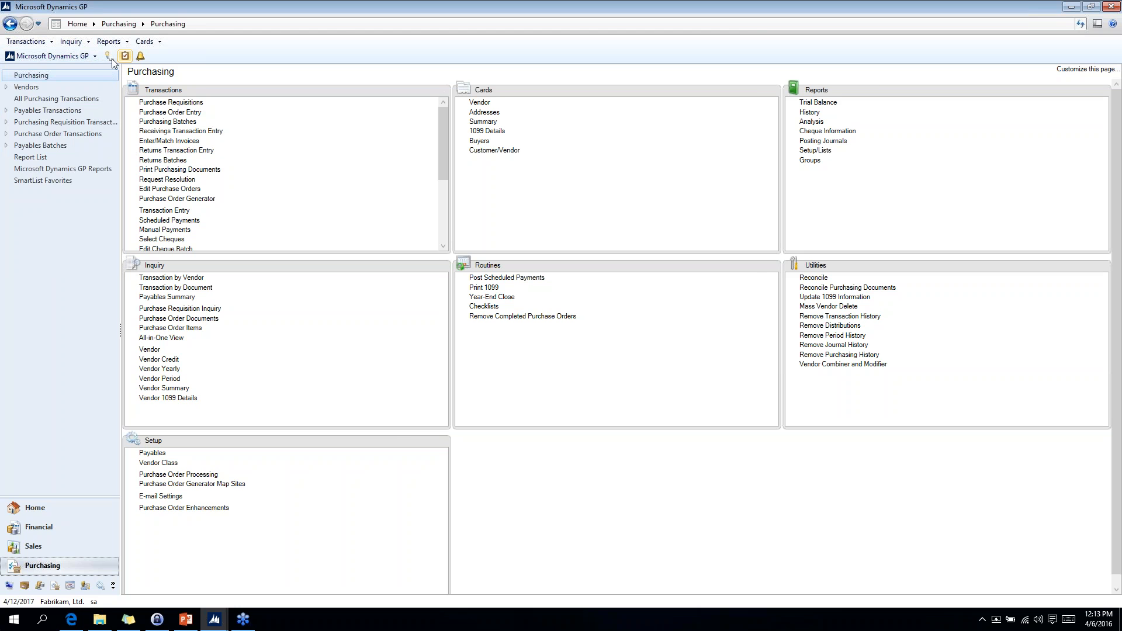
left_click(123, 56)
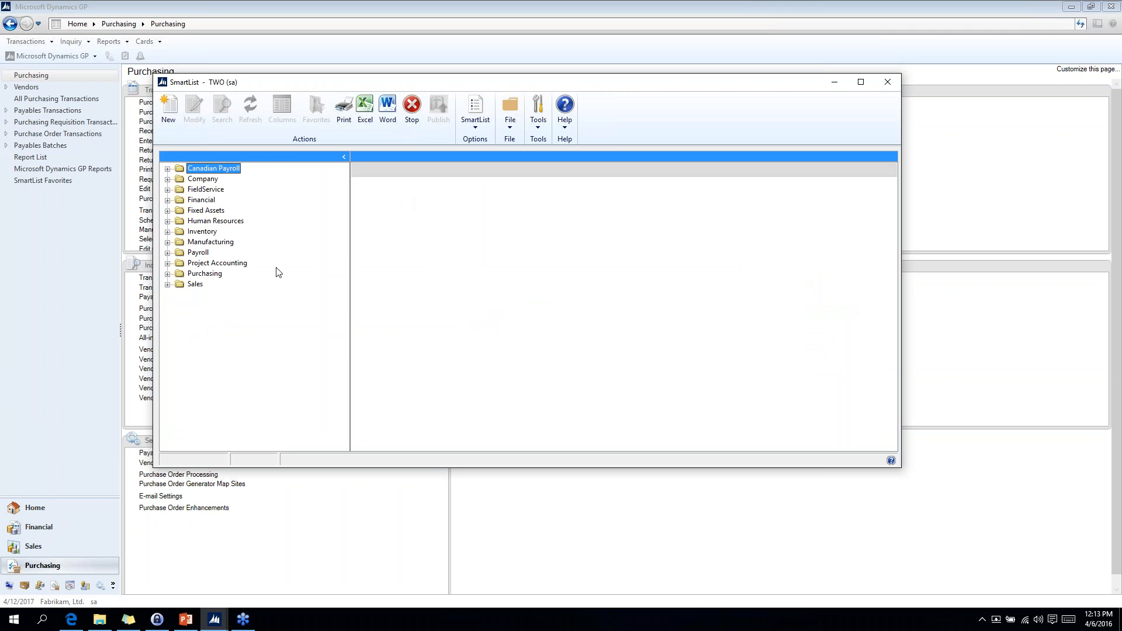
left_click(168, 274)
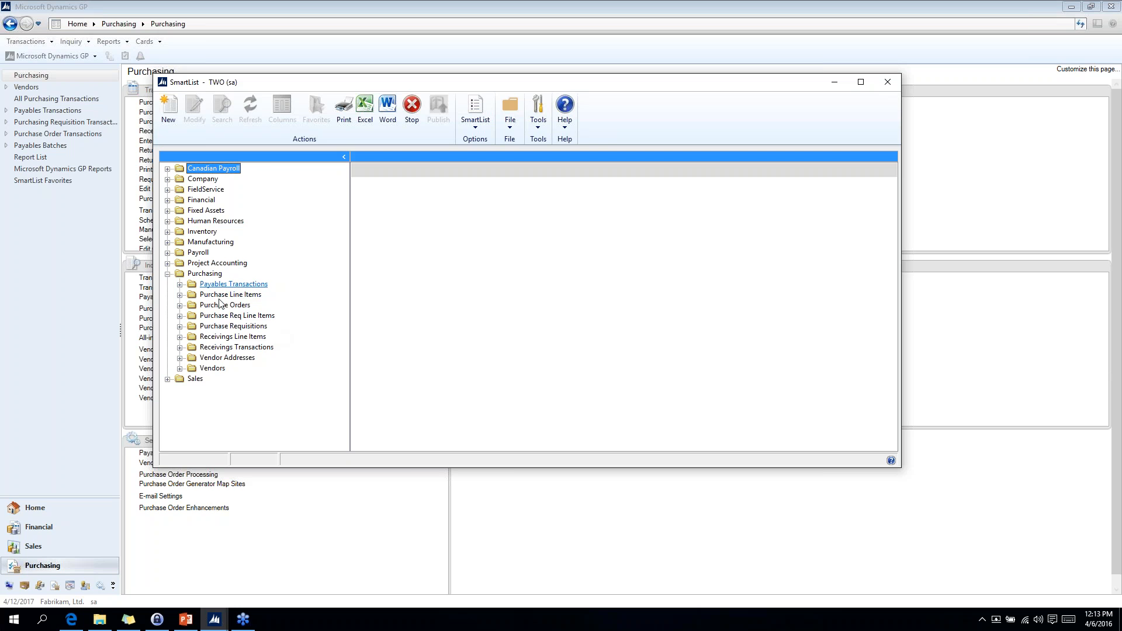
left_click(180, 296)
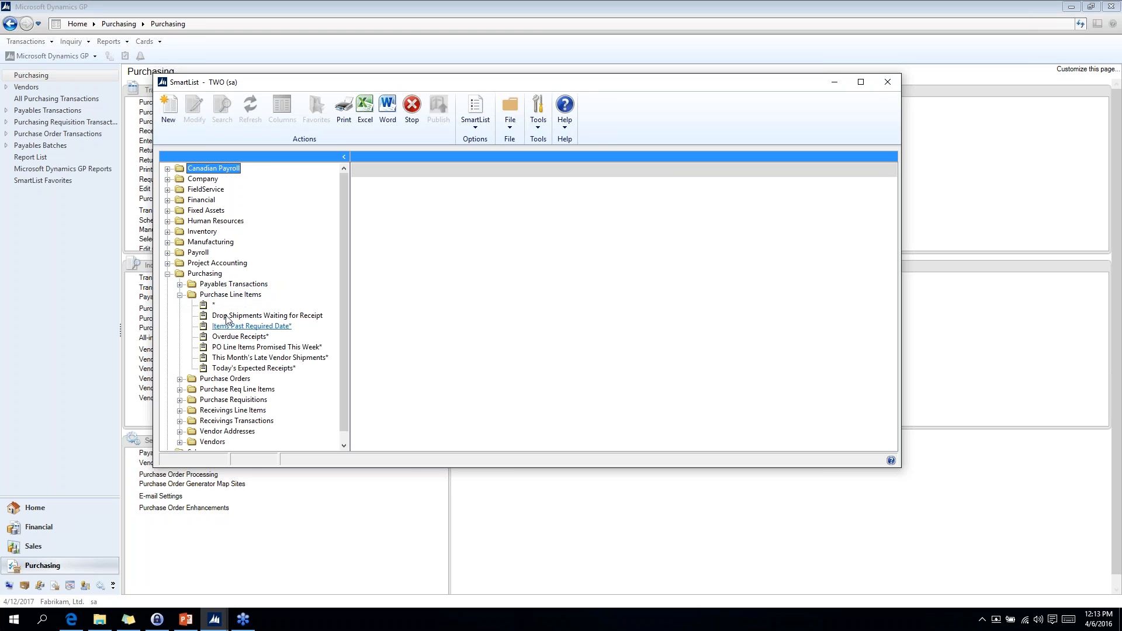
left_click(306, 319)
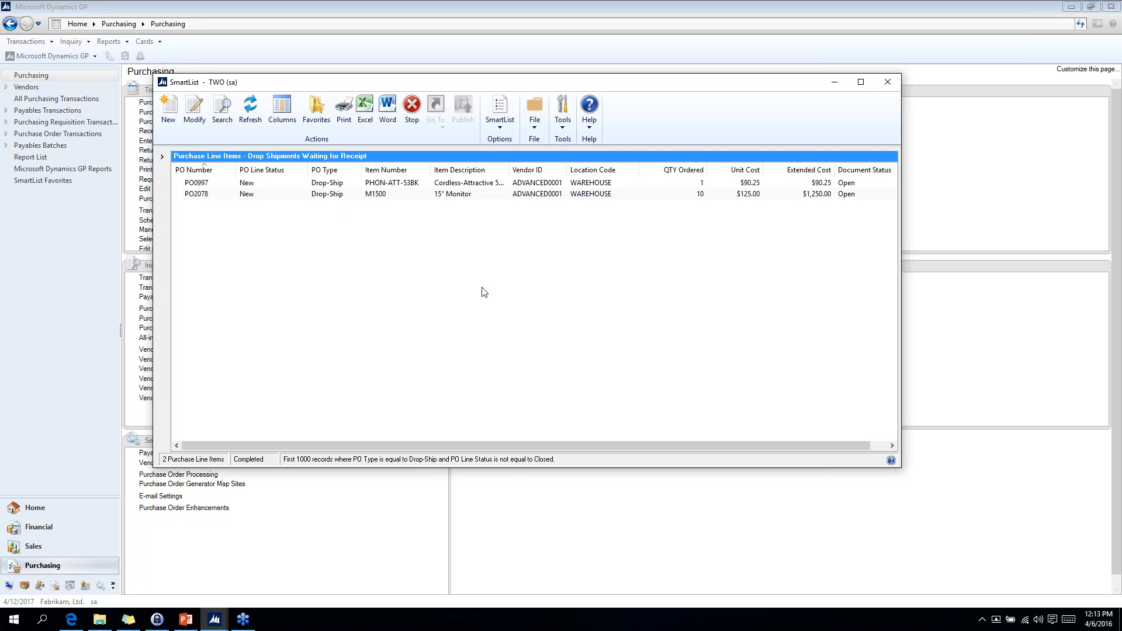
Open the M1500 drop-ship purchase order from the list and set its line unit cost to $115.00
double_click(453, 194)
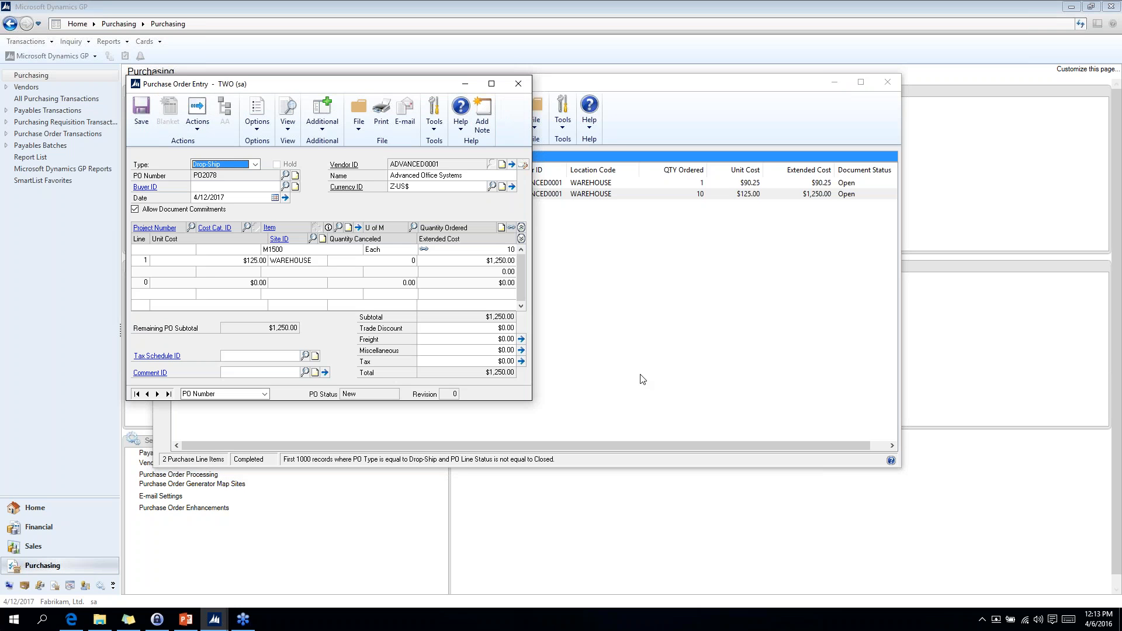
left_click(241, 257)
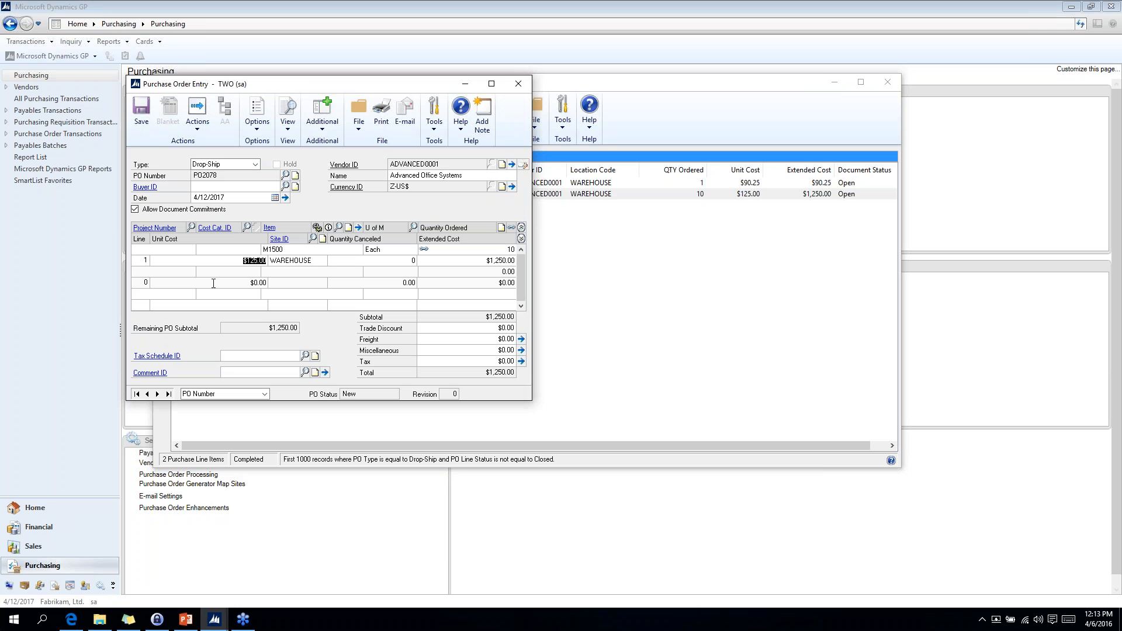
type("0.10")
key("BackSpace")
key("Tab")
key("Tab")
Save the purchase order and print it to the screen on the Blank Paper format
left_click(382, 113)
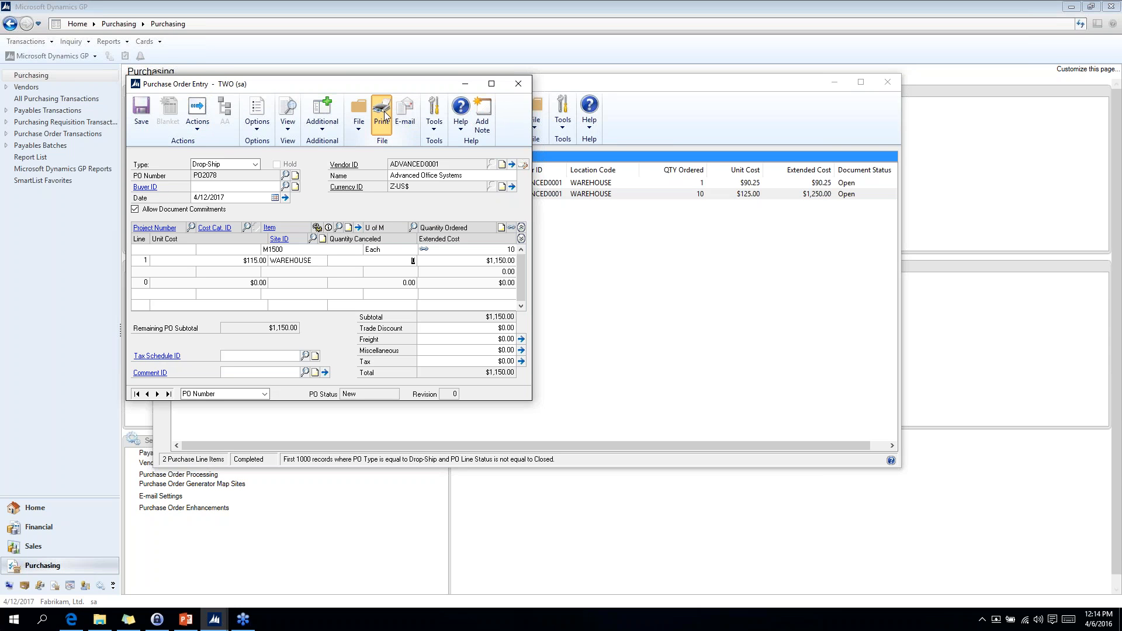
left_click(503, 345)
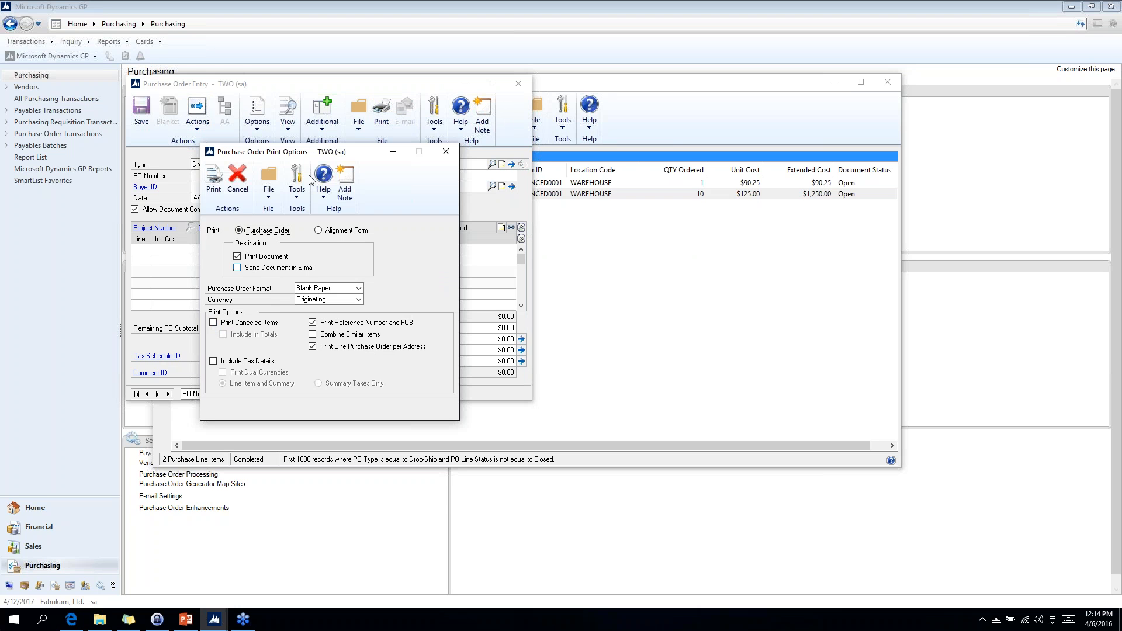
left_click(213, 182)
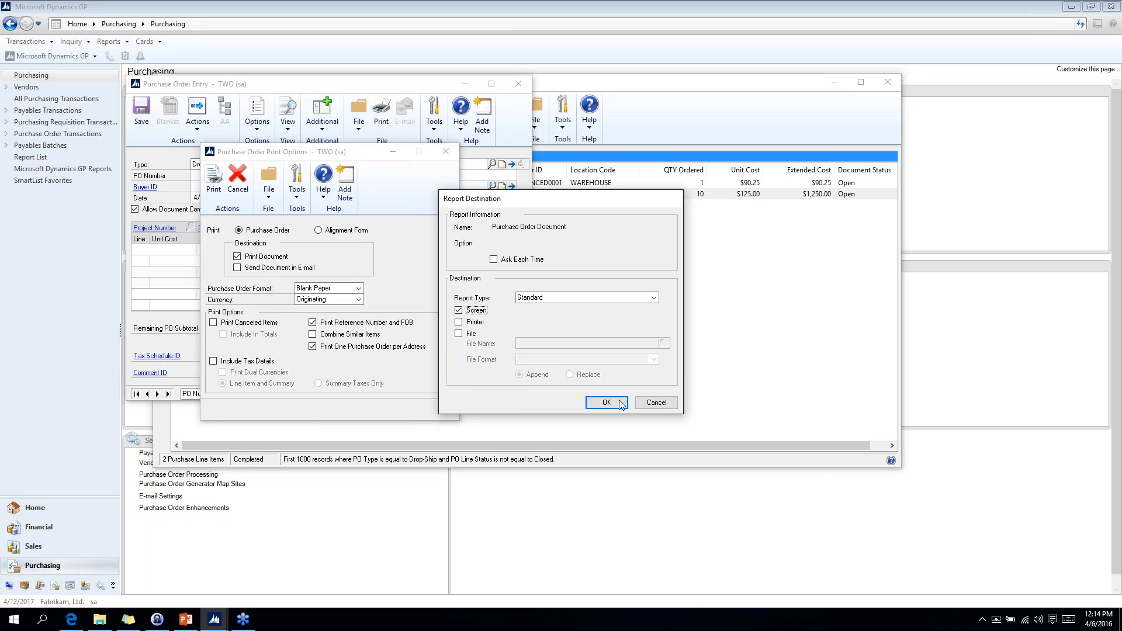
left_click(606, 402)
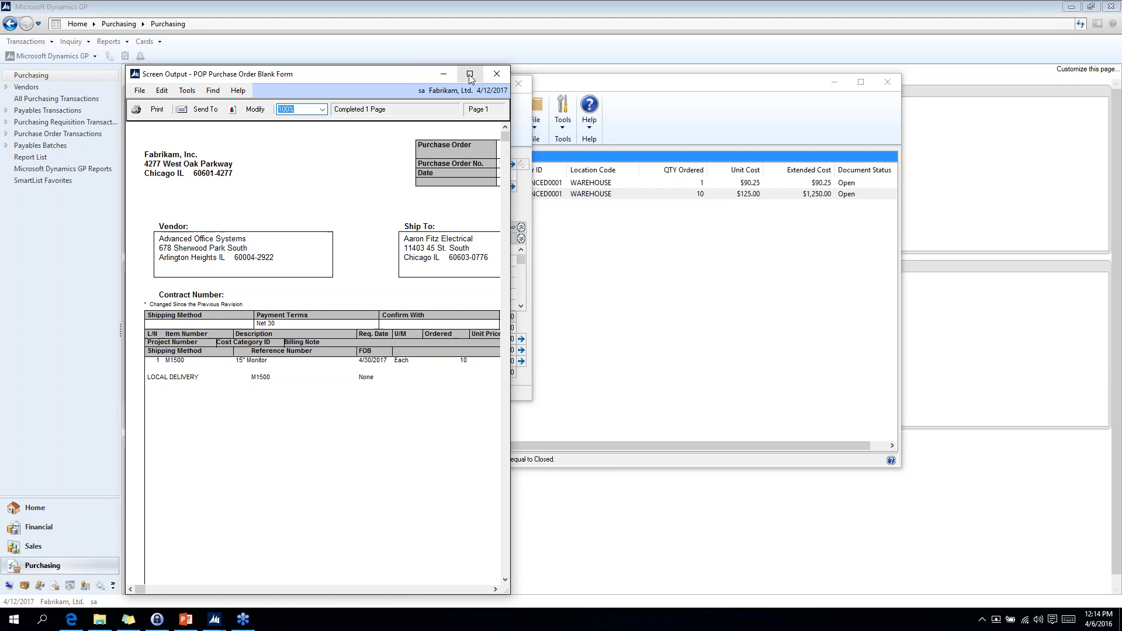
Enlarge the printed purchase order, check its ship-to address, line and totals, and close the report
left_click(470, 73)
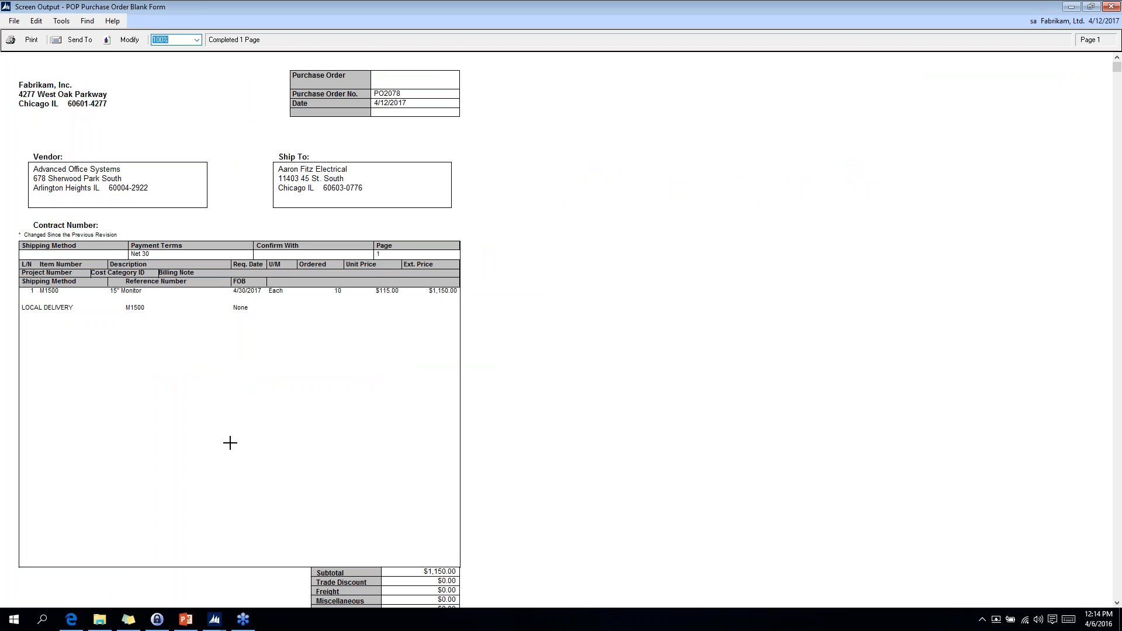
scroll(229, 442, "down", 1)
scroll(230, 442, "down", 1)
scroll(220, 444, "up", 2)
left_click(1107, 7)
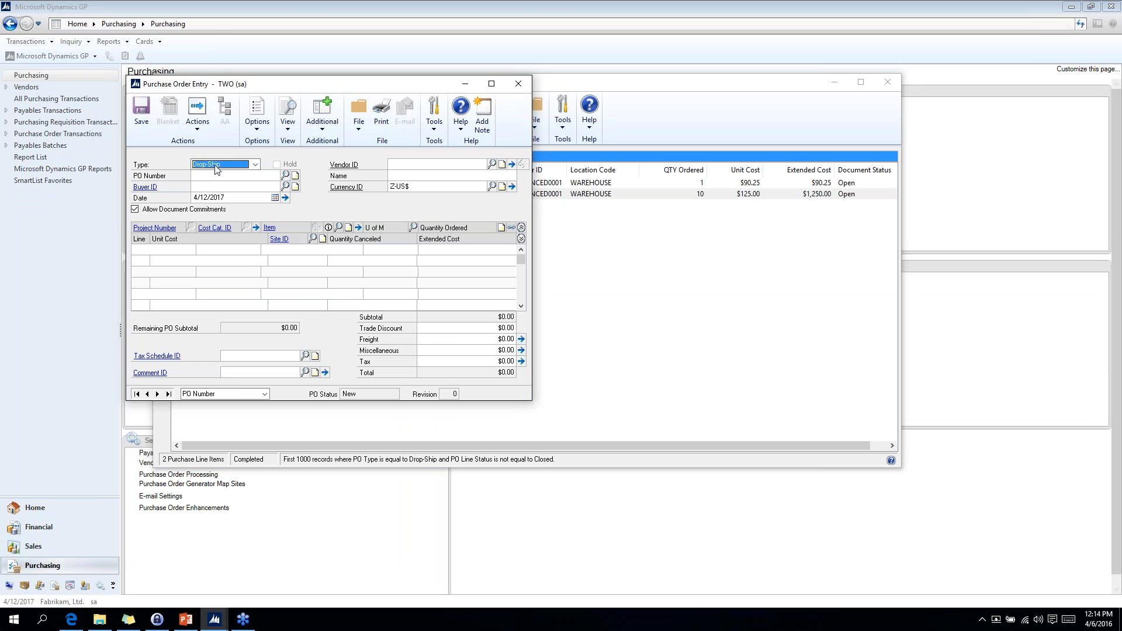
Look up the M1500 drop-ship purchase order among the open purchase orders and reopen it to check its status
left_click(286, 175)
left_click_drag(485, 300, 496, 339)
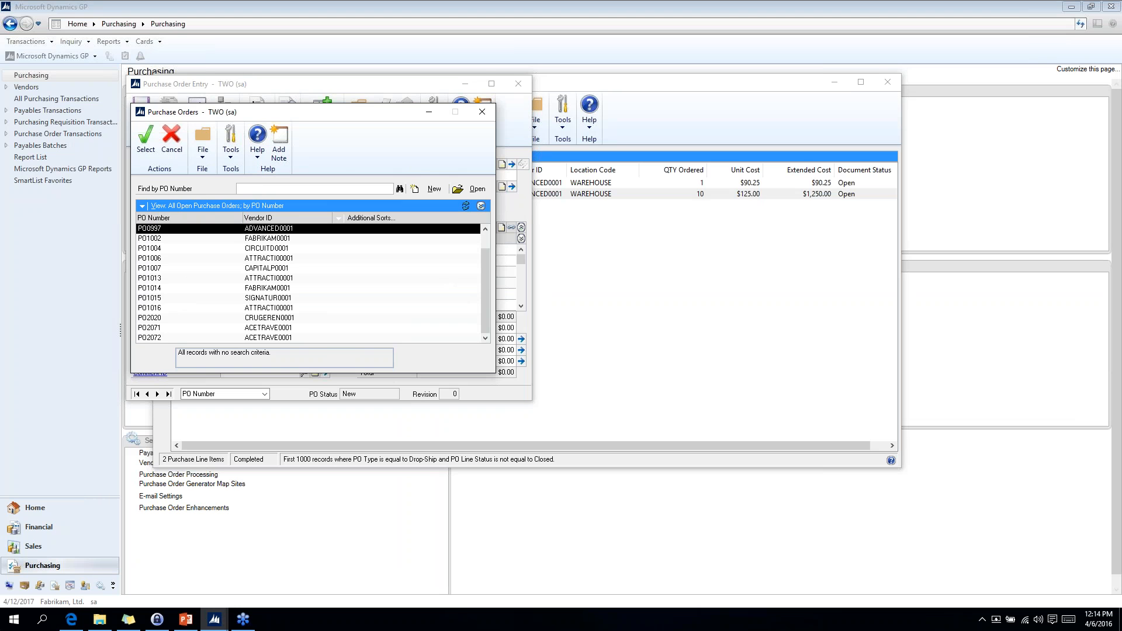
left_click(158, 337)
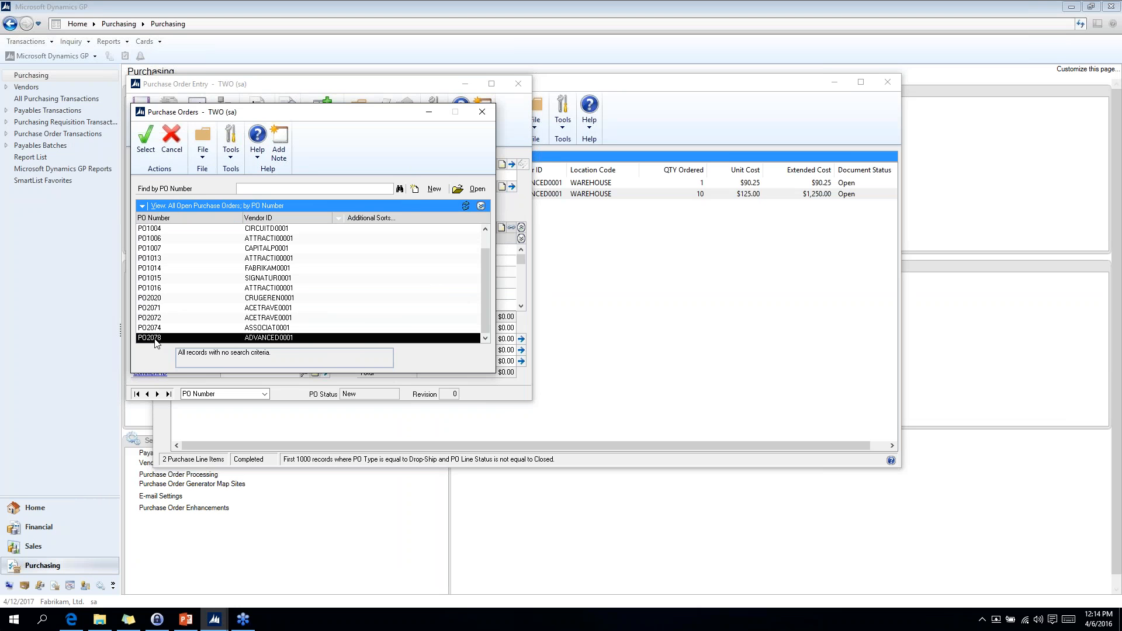
double_click(156, 338)
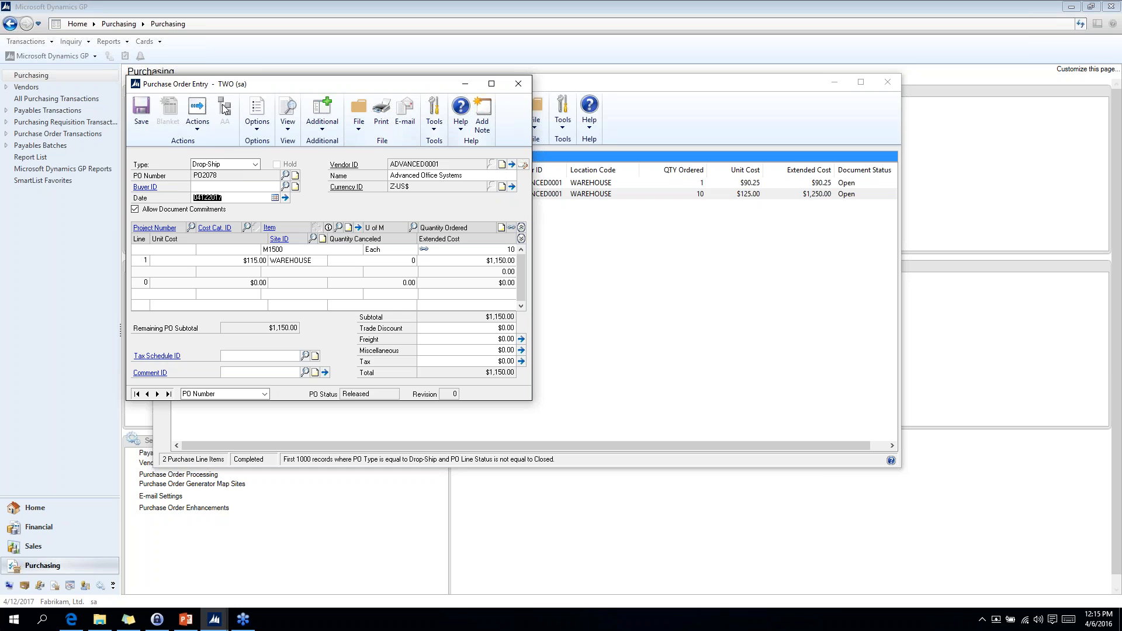
Put the open purchase order and line-item list away and start a purchasing invoice for Advanced Office Systems with vendor document number GPUGLIVEDEMO
left_click(199, 117)
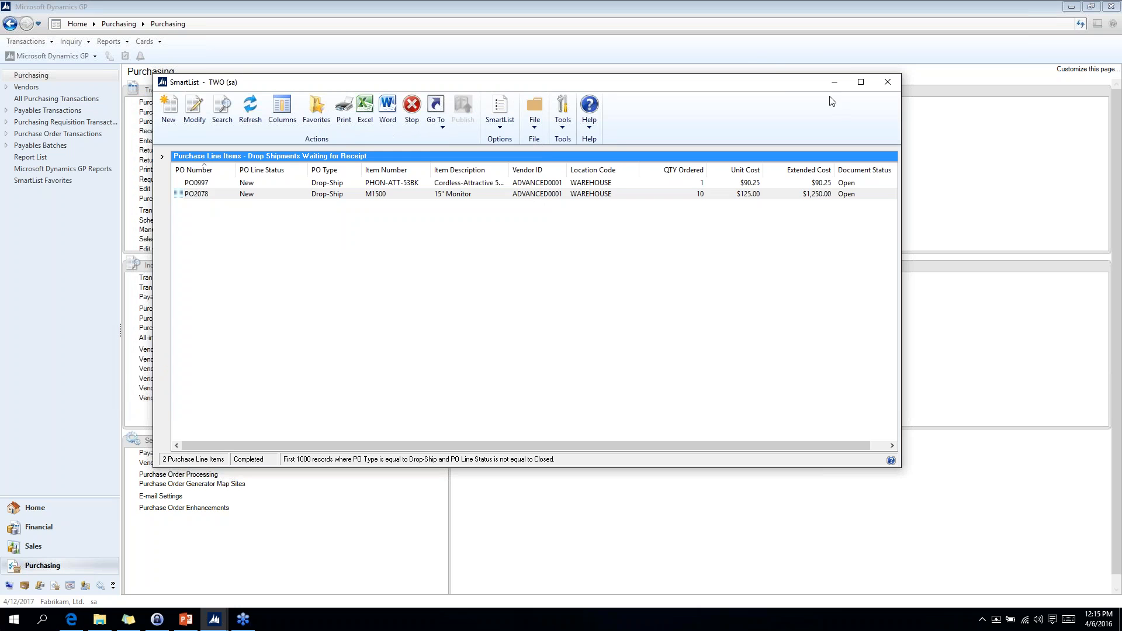
left_click(834, 83)
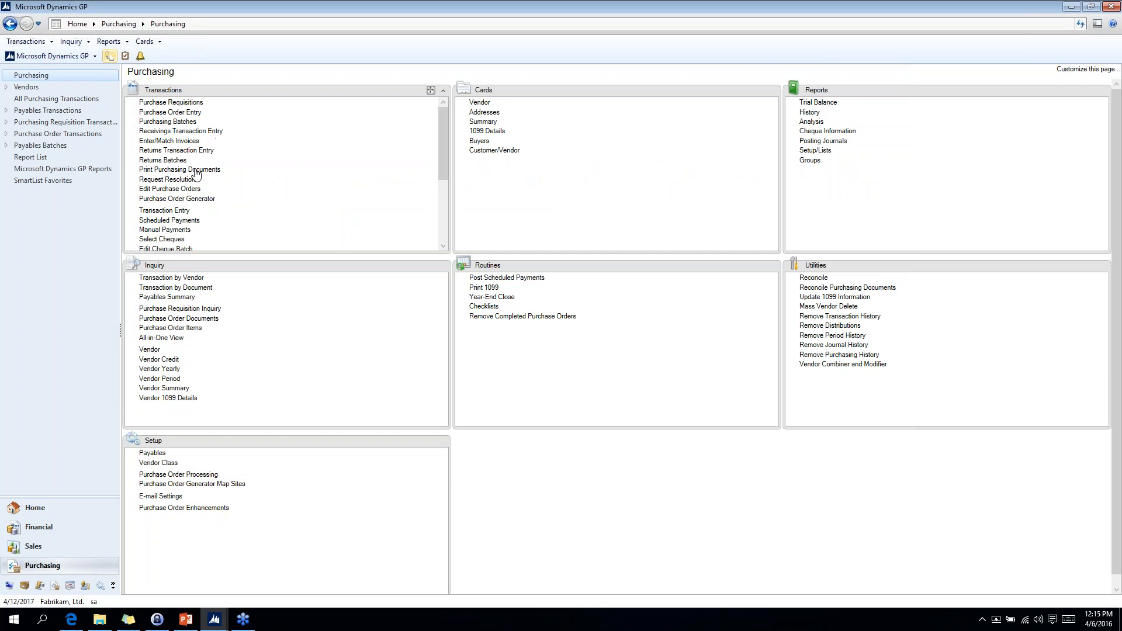
left_click(155, 142)
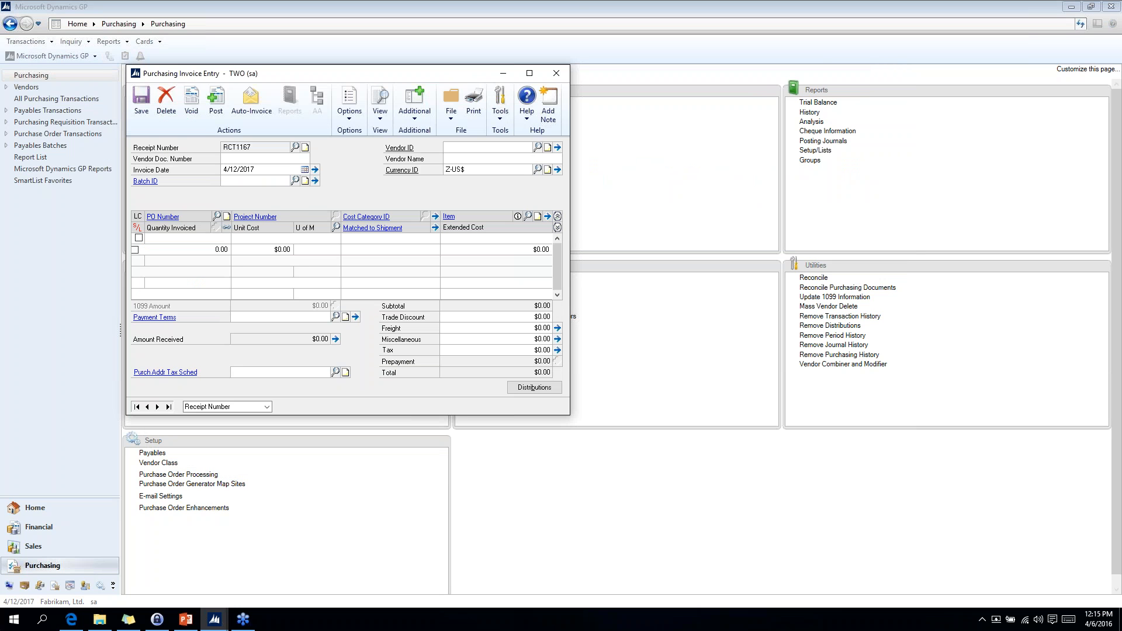
type("GPUGLIVEDEMO")
key("Tab")
left_click(450, 149)
type("A")
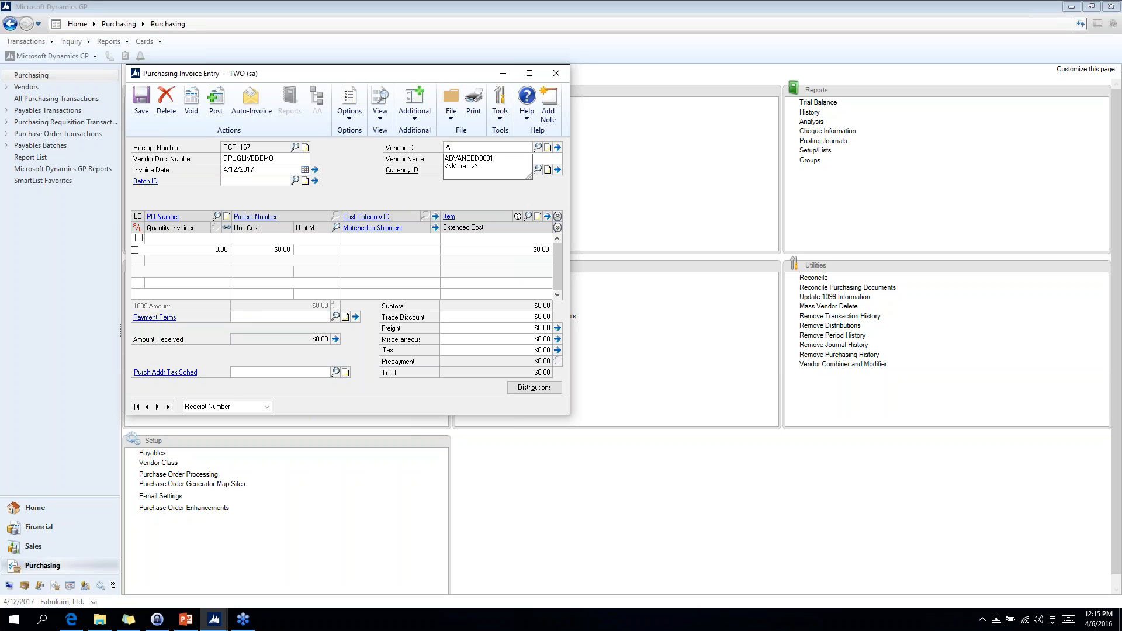
type("D")
key("Tab")
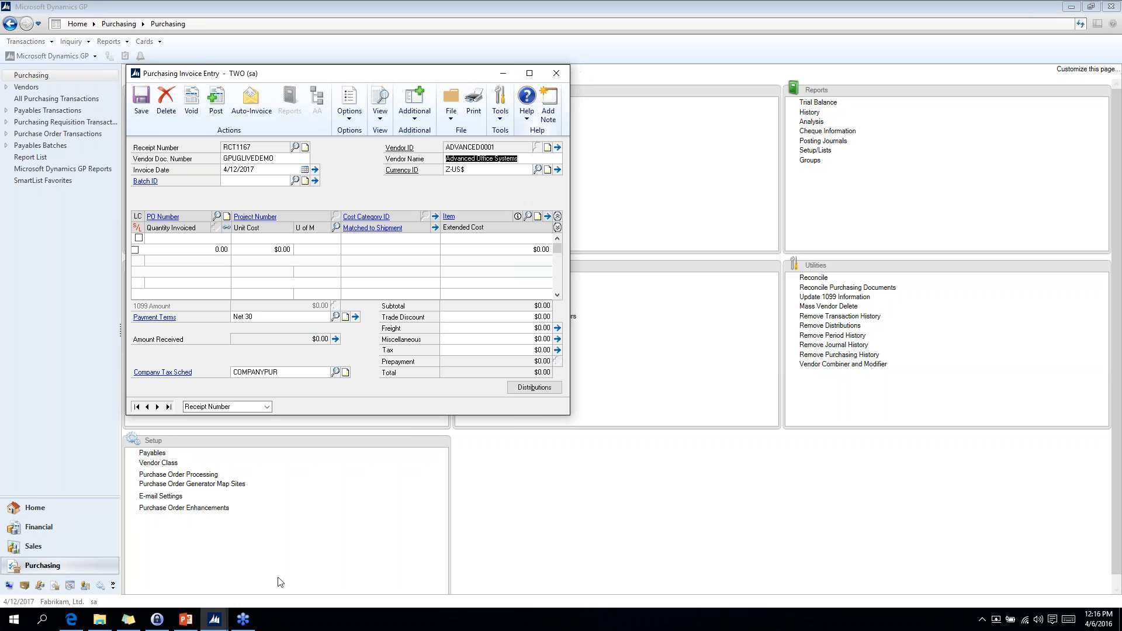
Auto-invoice the M1500 drop-ship purchase order line for a quantity of 10 and bring it into the purchasing invoice
left_click(247, 99)
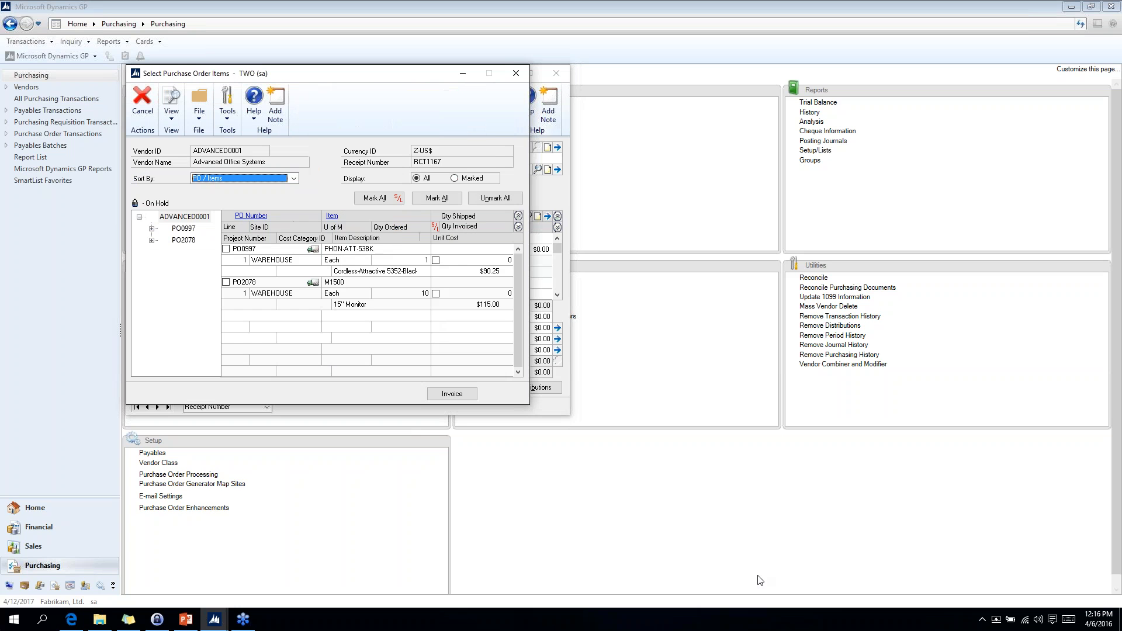
left_click(188, 244)
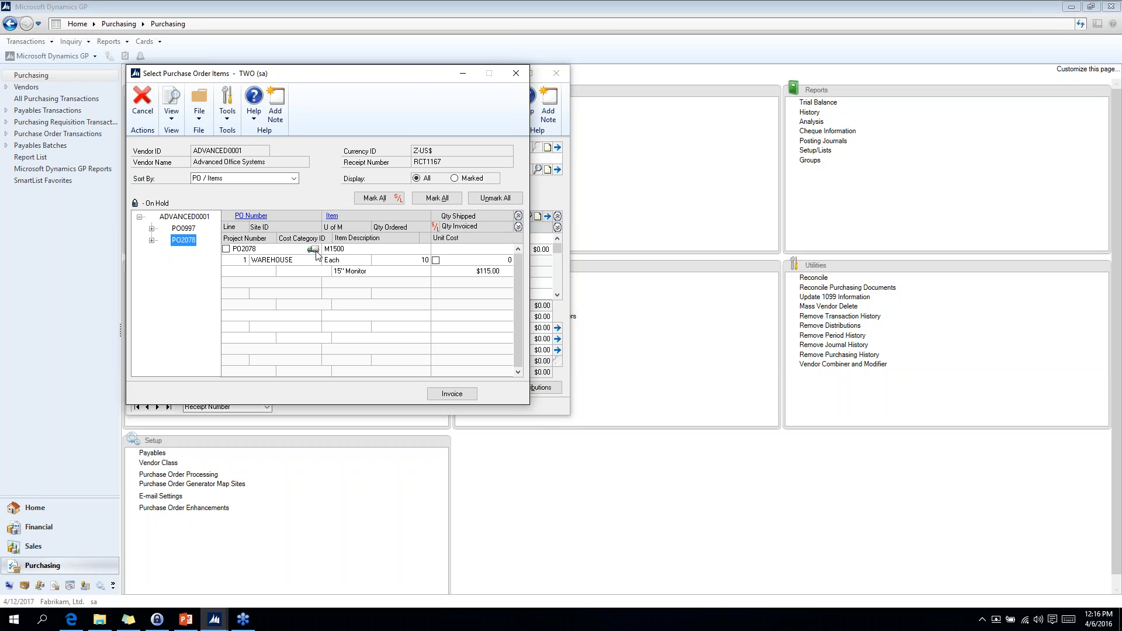
left_click(225, 249)
left_click(436, 260)
left_click(469, 264)
key("Tab")
key("shift+Tab")
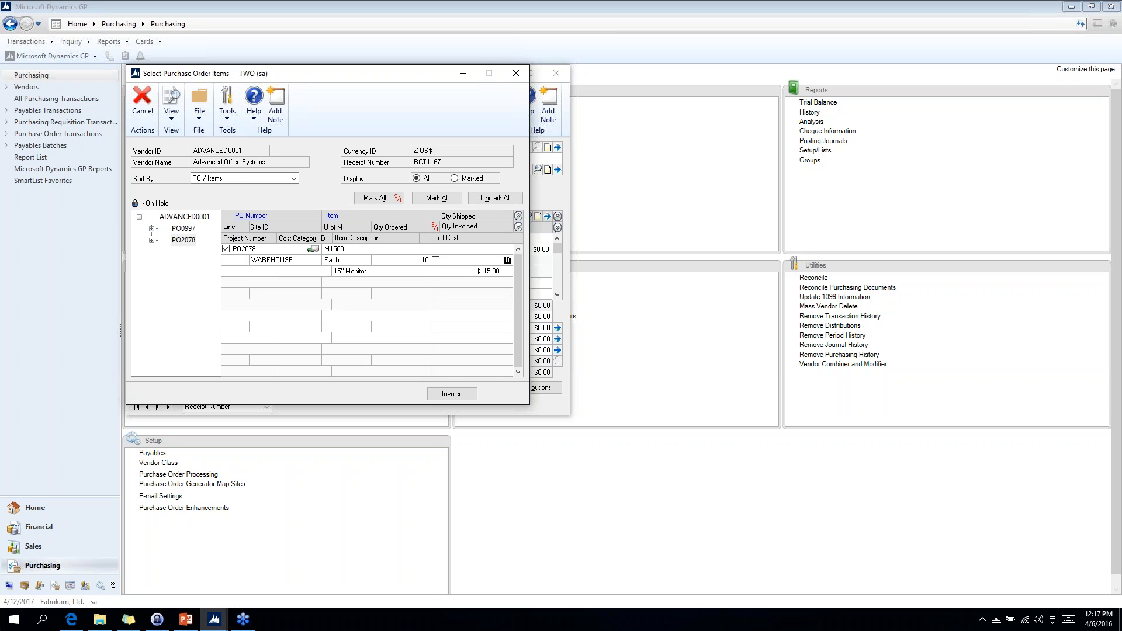
left_click(450, 397)
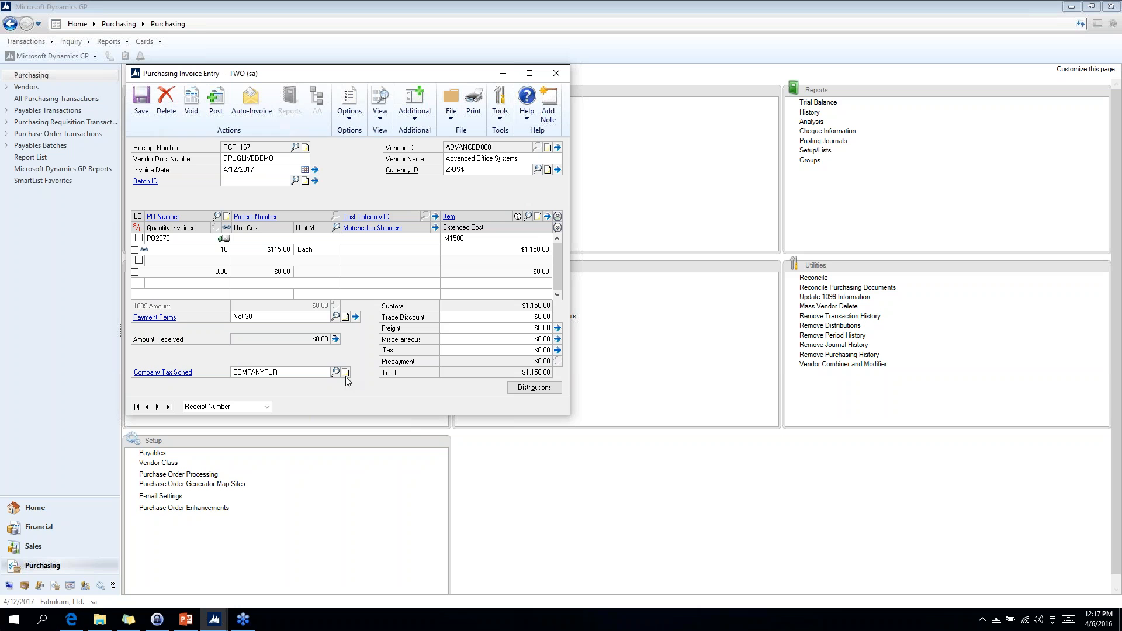
Examine the purchasing invoice's account distributions with their account descriptions expanded, and close the distribution window
left_click(533, 387)
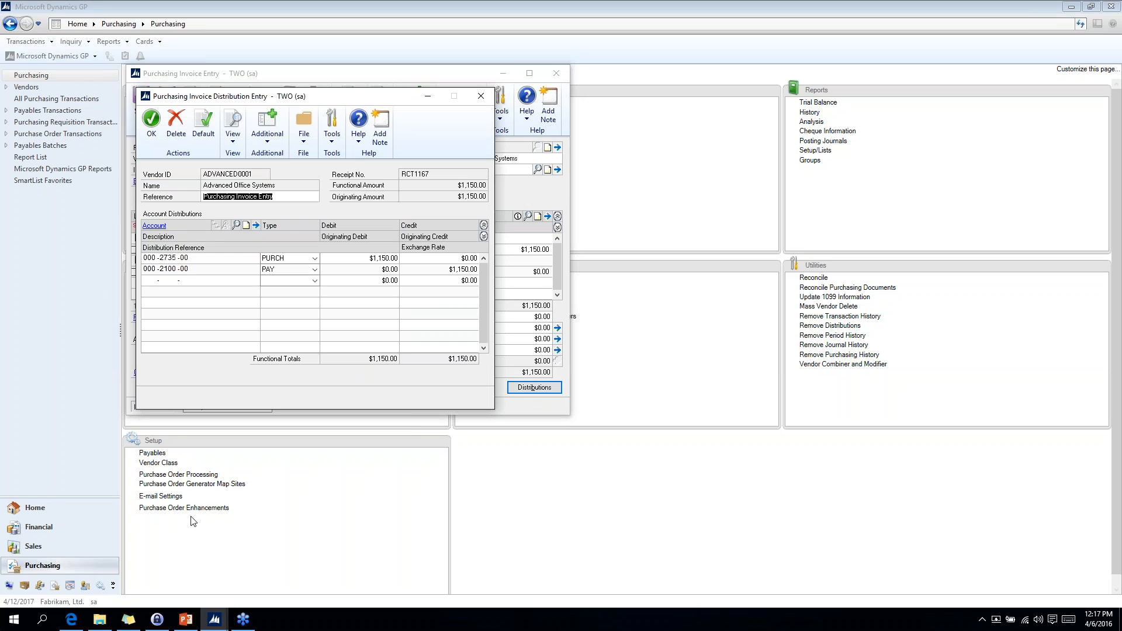
double_click(168, 258)
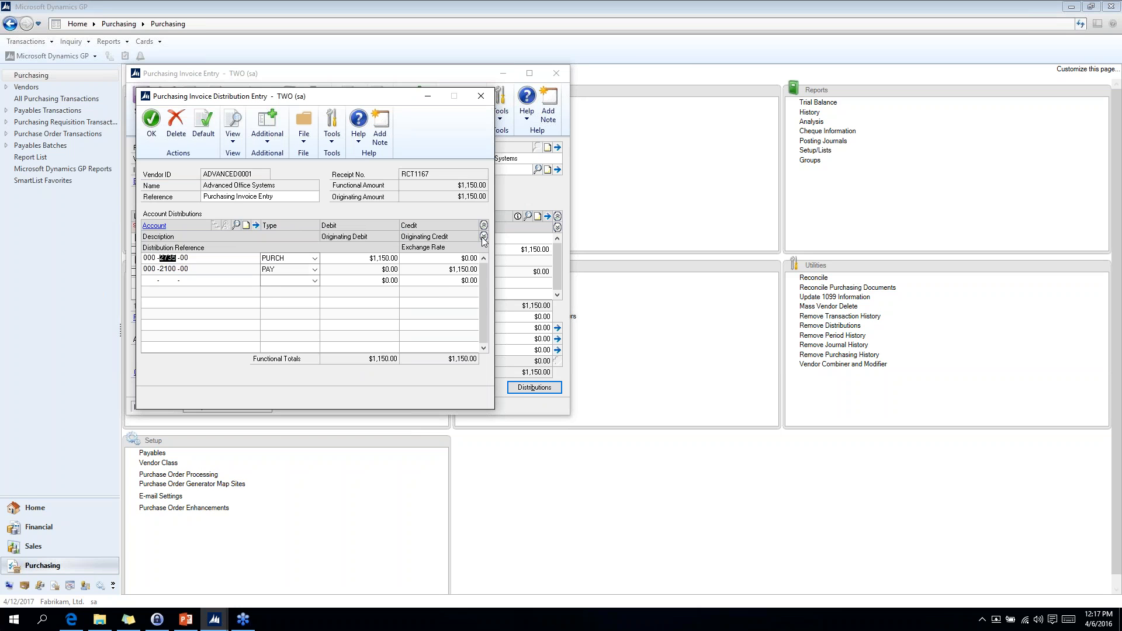
left_click(484, 237)
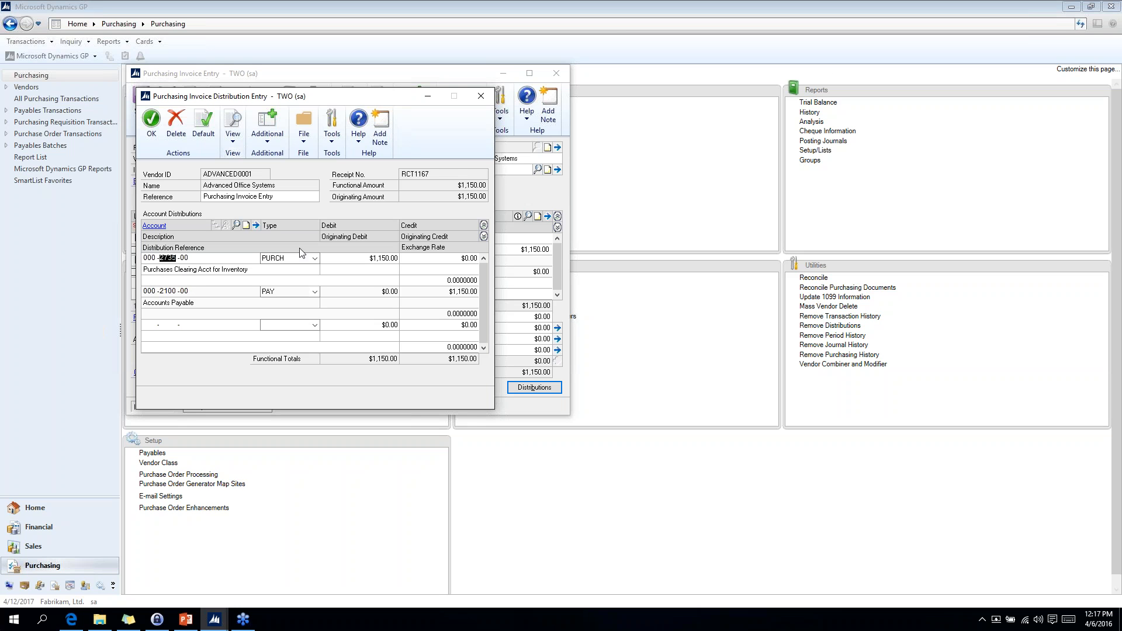
left_click(481, 97)
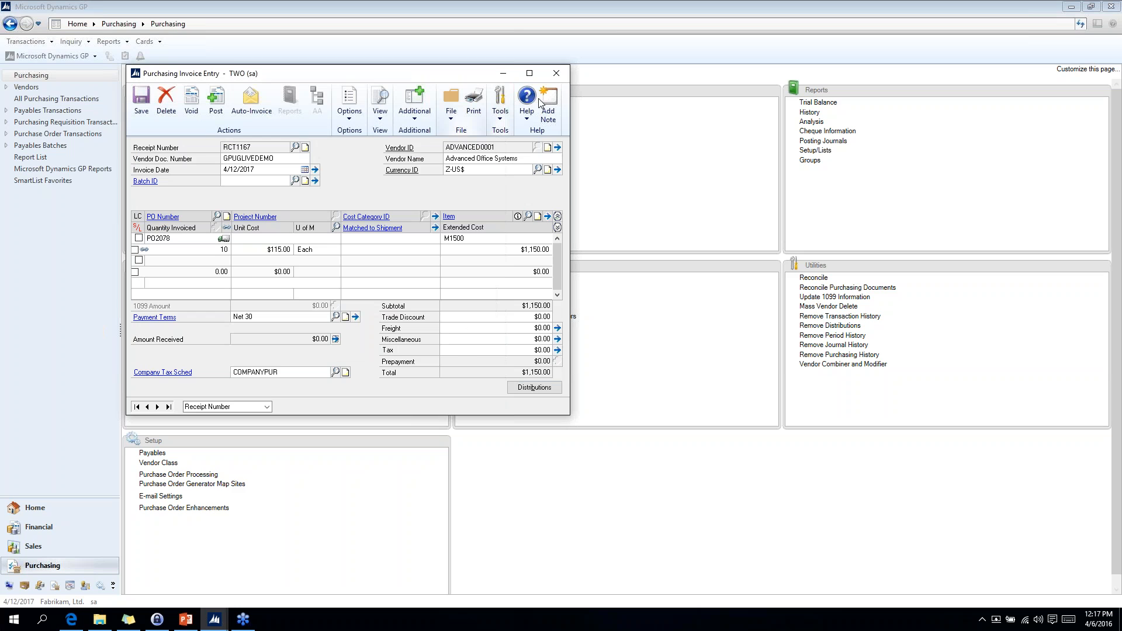
Check item M1500's account assignments, particularly the Drop Ship Items account, and close the item accounts
left_click(214, 625)
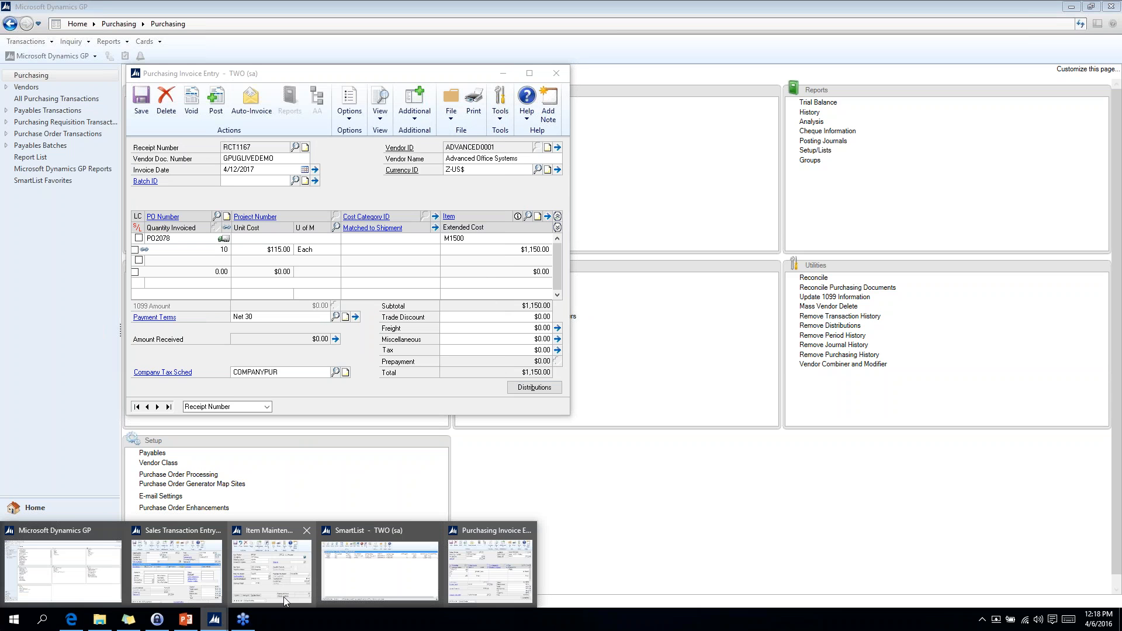
left_click(283, 597)
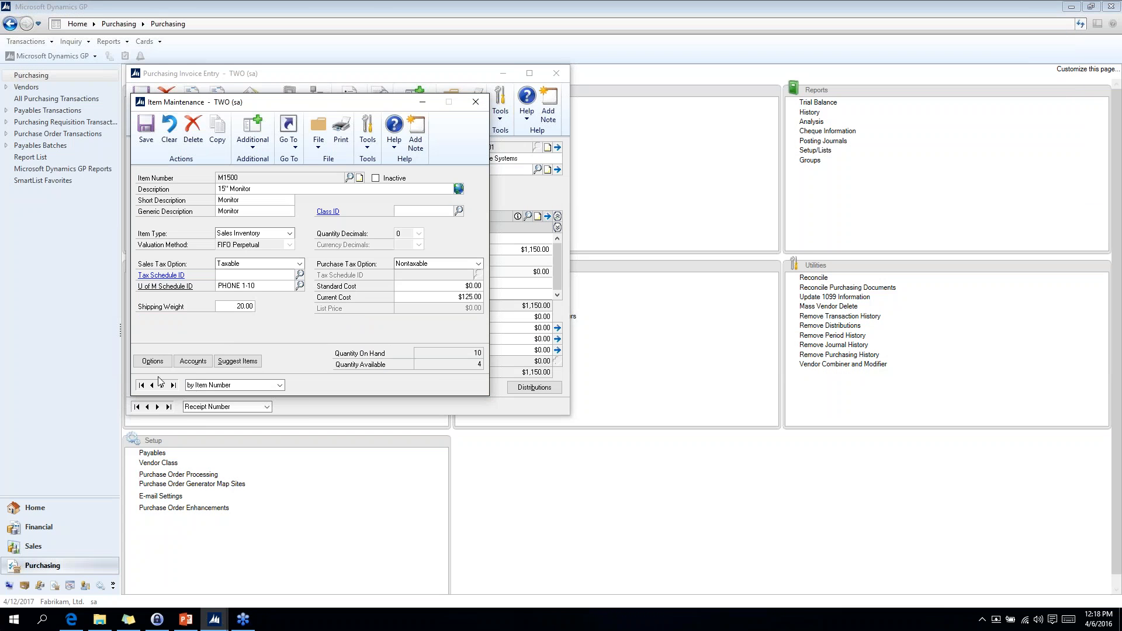
left_click(192, 362)
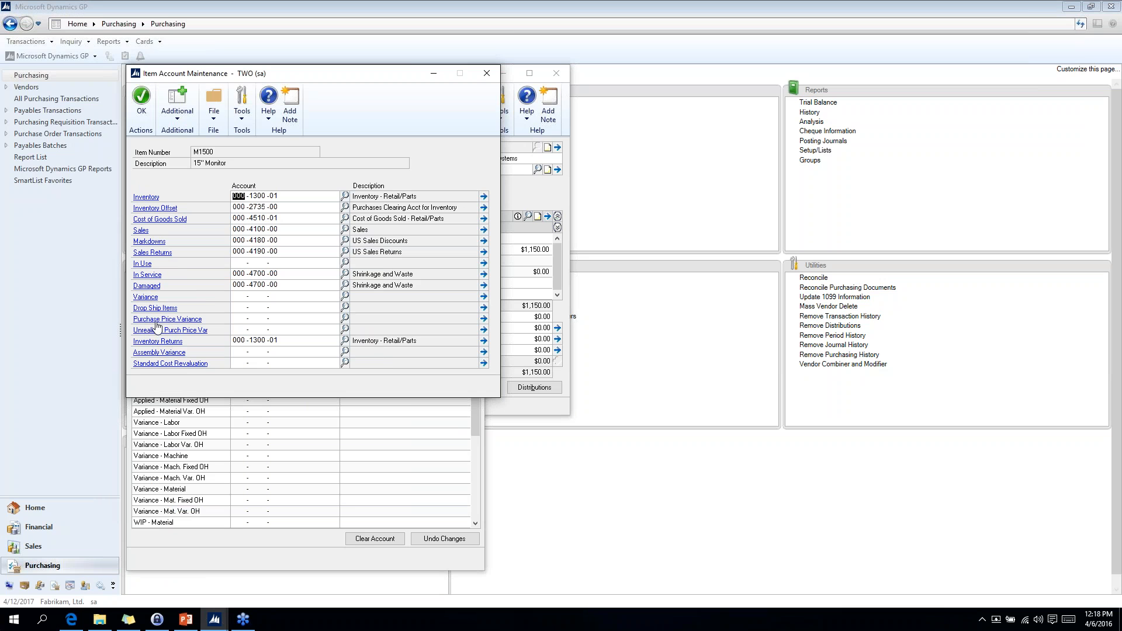
left_click(235, 307)
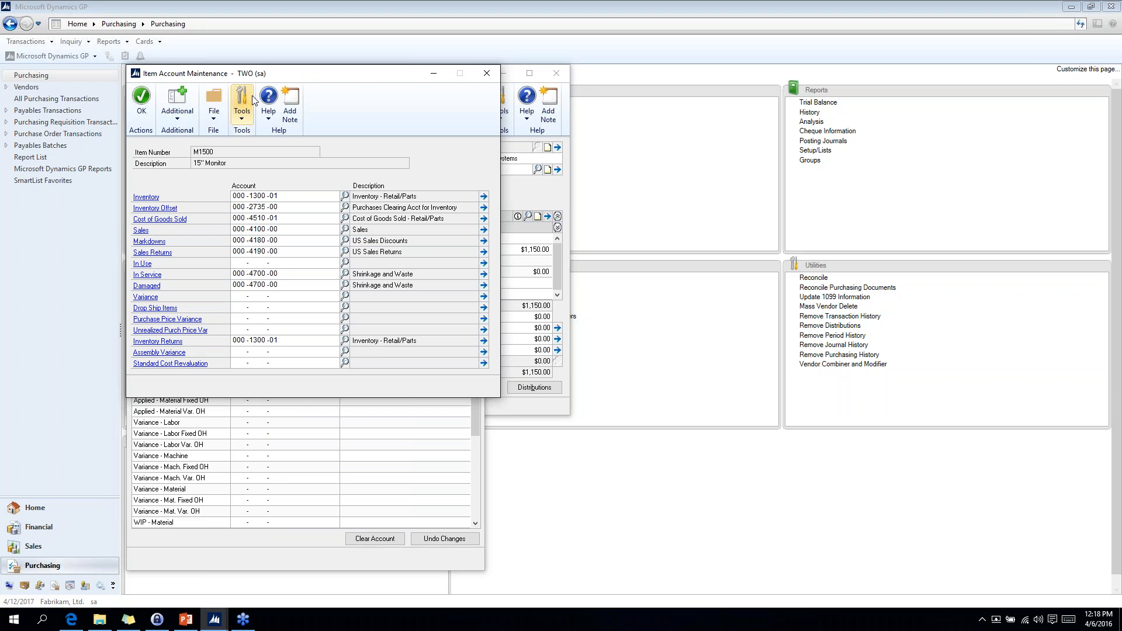
left_click(487, 73)
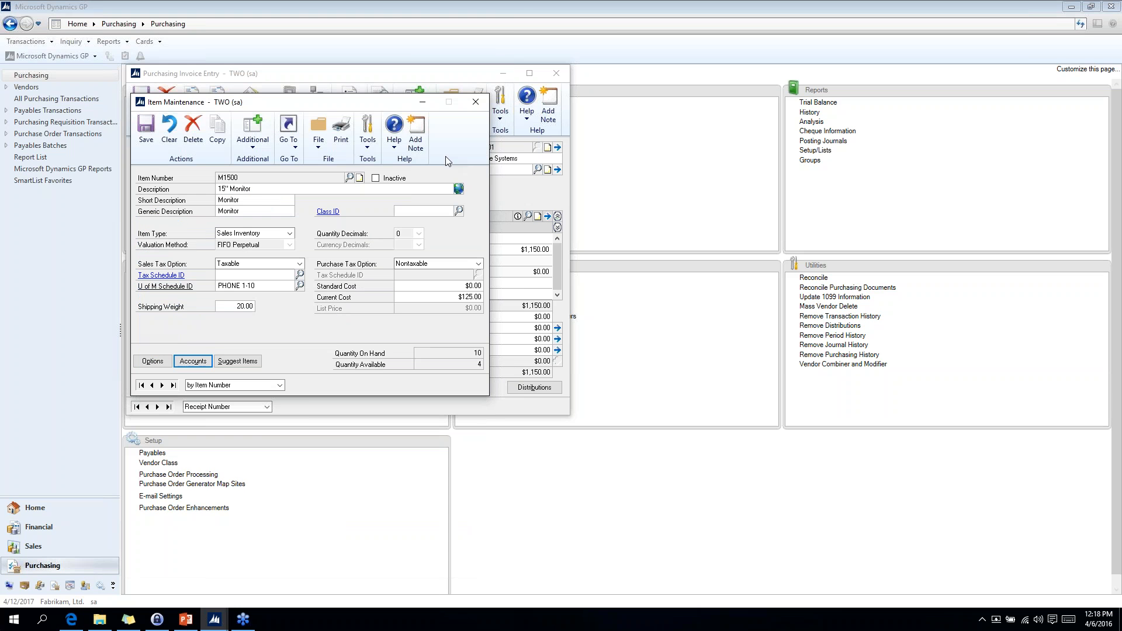
Check the company-level posting account for Drop Ship Items in the Inventory series of Posting Accounts Setup, and close the setup
left_click(259, 50)
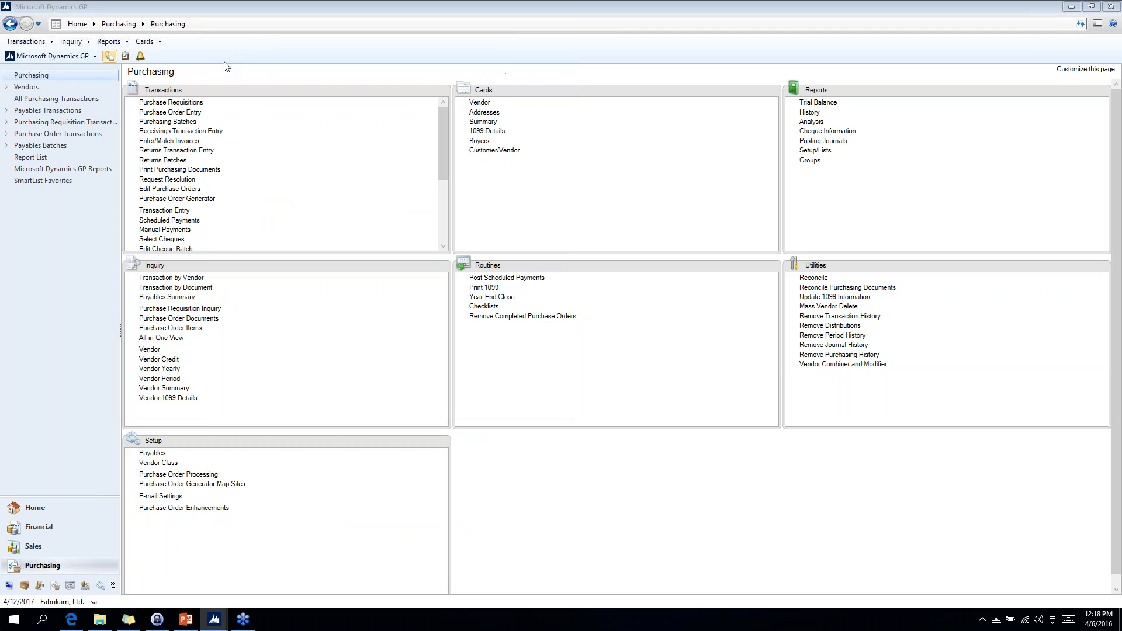
left_click(40, 58)
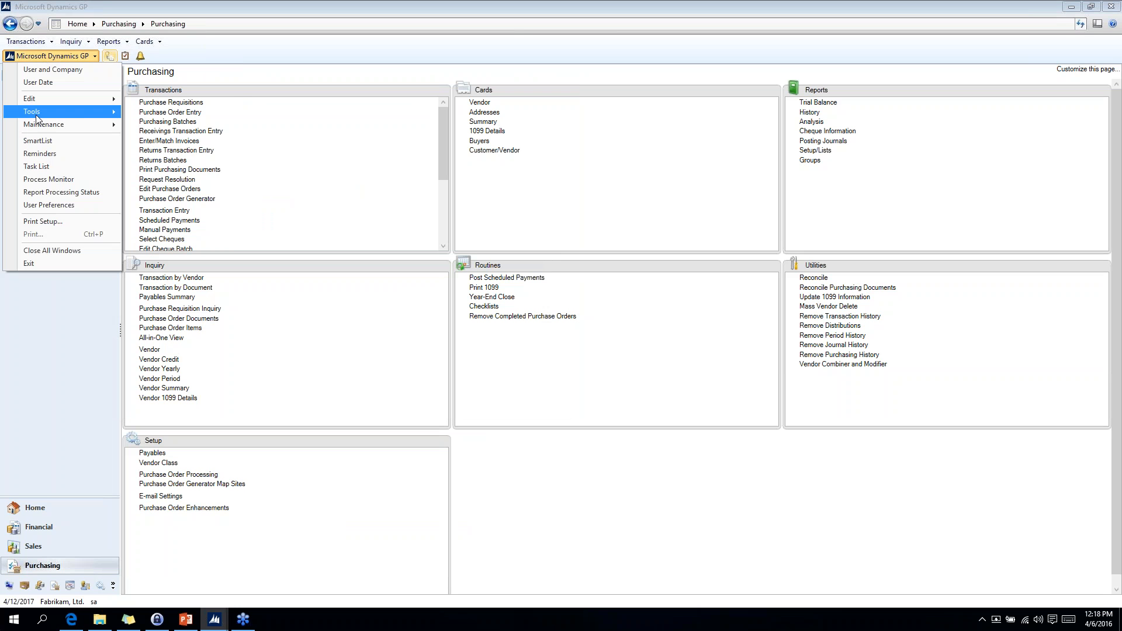
mouse_move(36, 118)
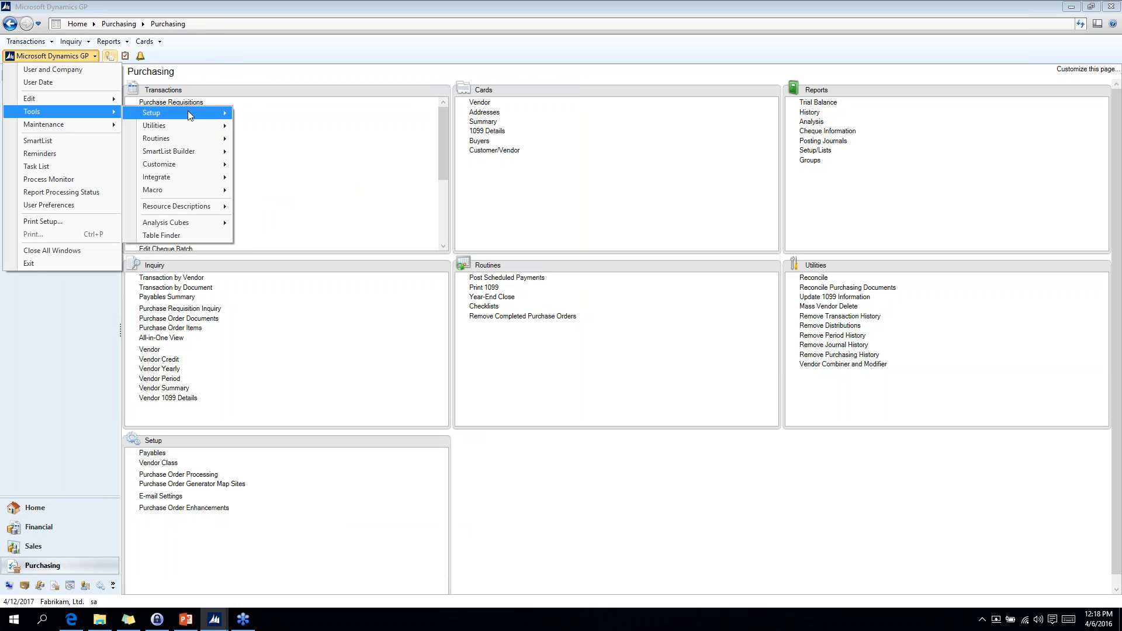
mouse_move(188, 111)
mouse_move(305, 155)
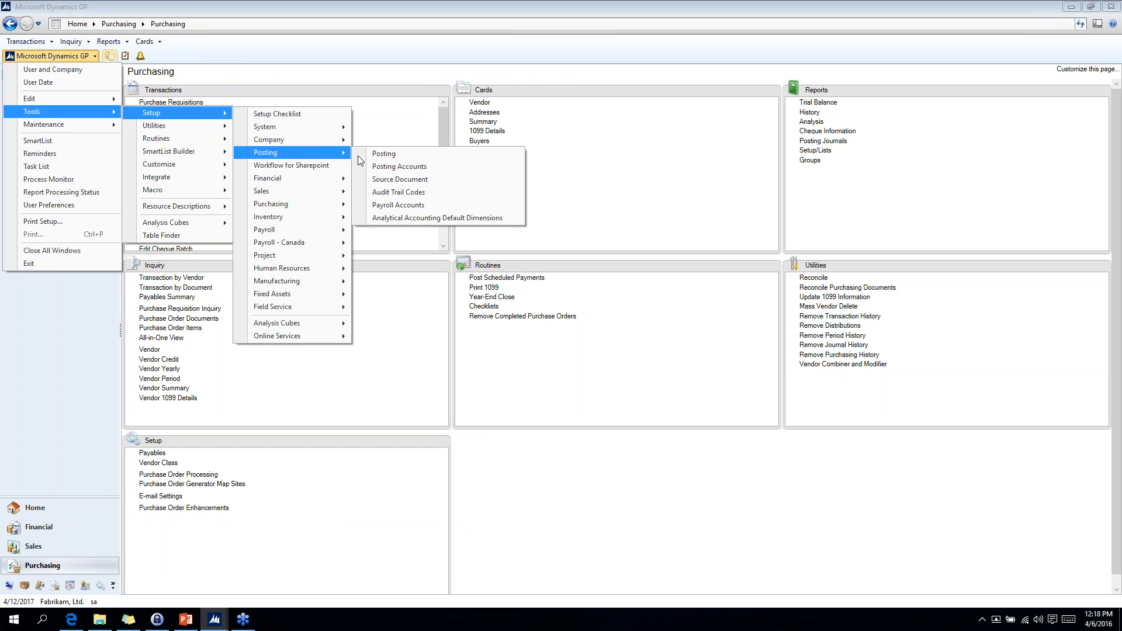
left_click(390, 167)
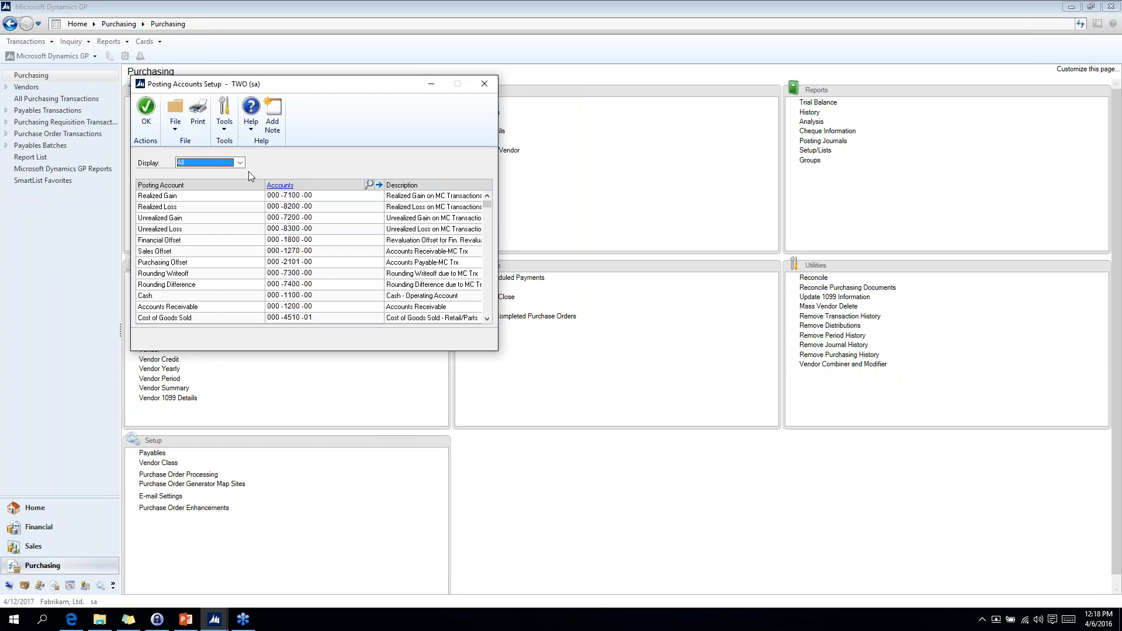
left_click(240, 163)
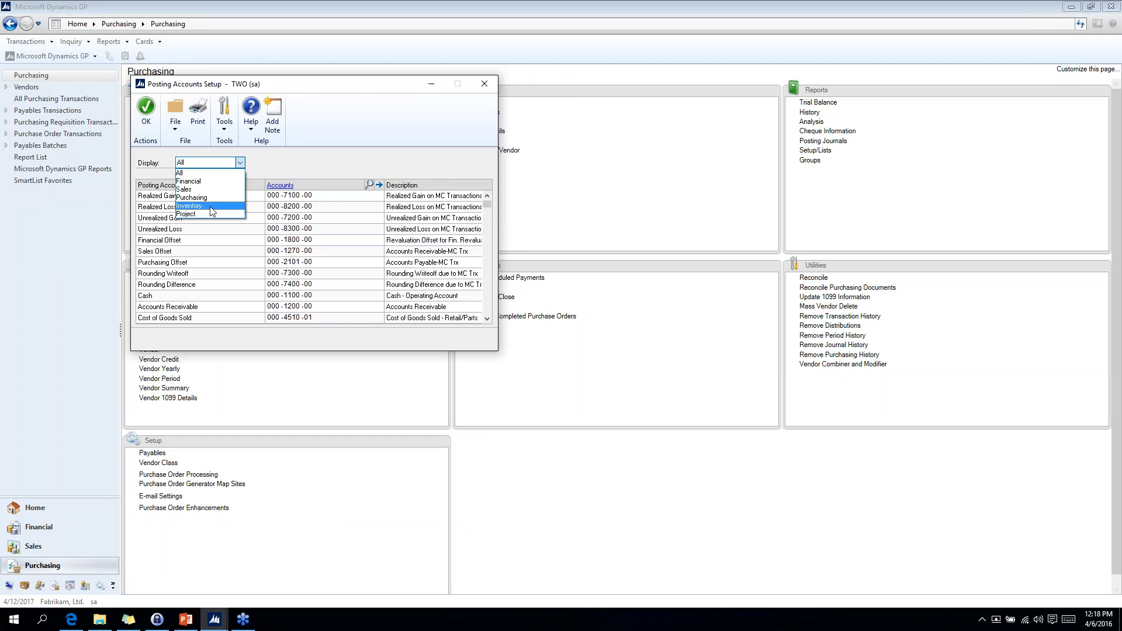
left_click(211, 208)
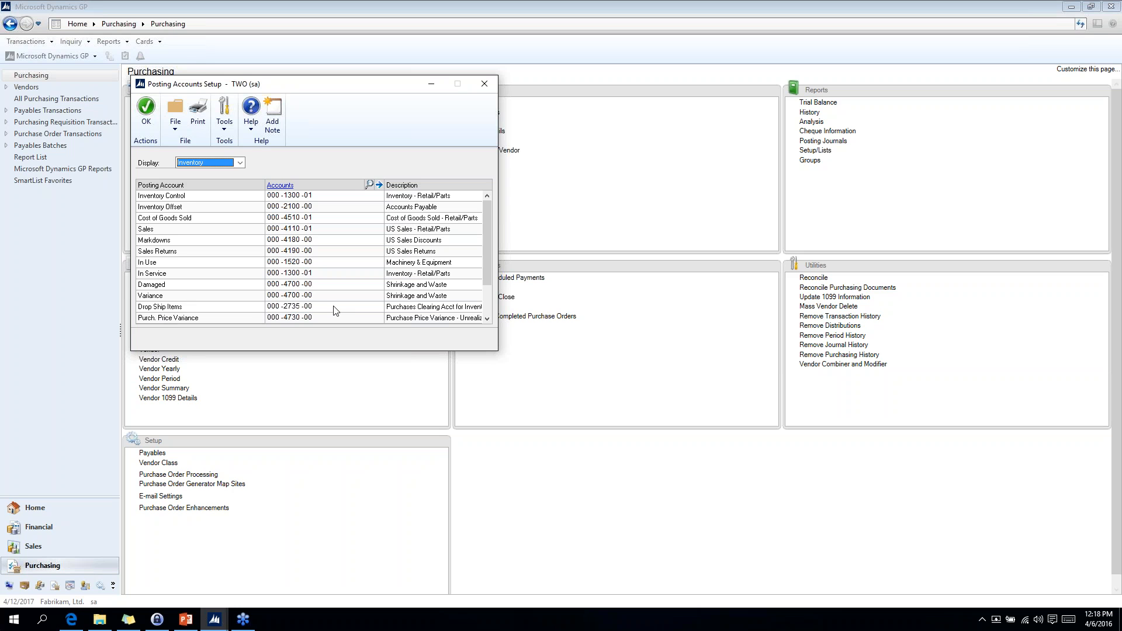
double_click(290, 307)
left_click(488, 88)
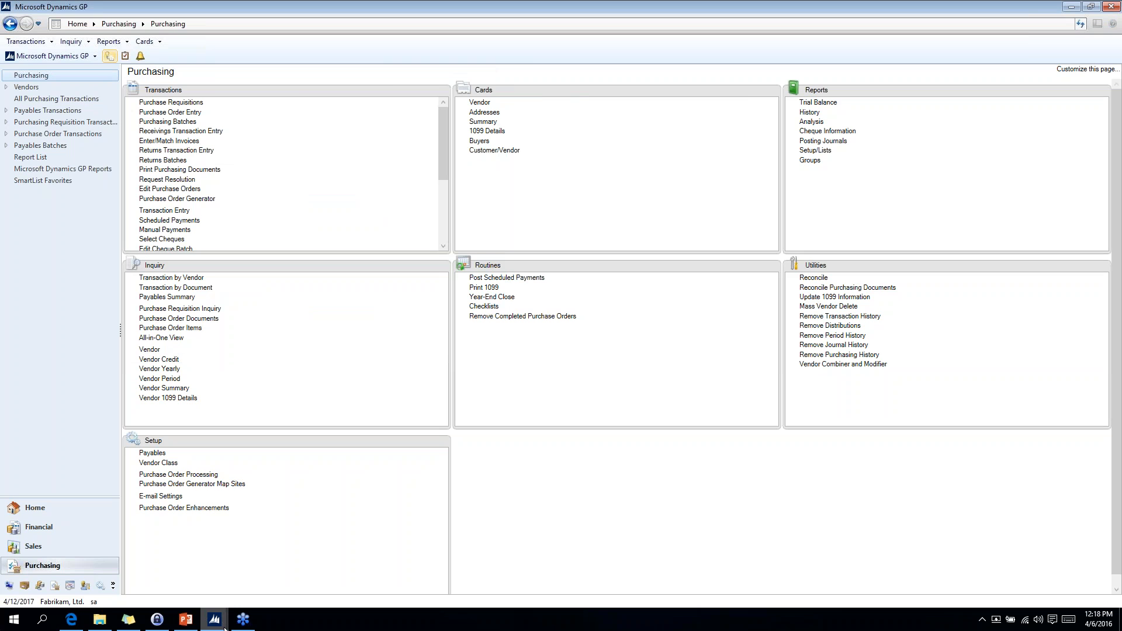
Return to the open purchasing invoice and review its purchases and payables distributions once more
mouse_move(225, 629)
left_click(487, 588)
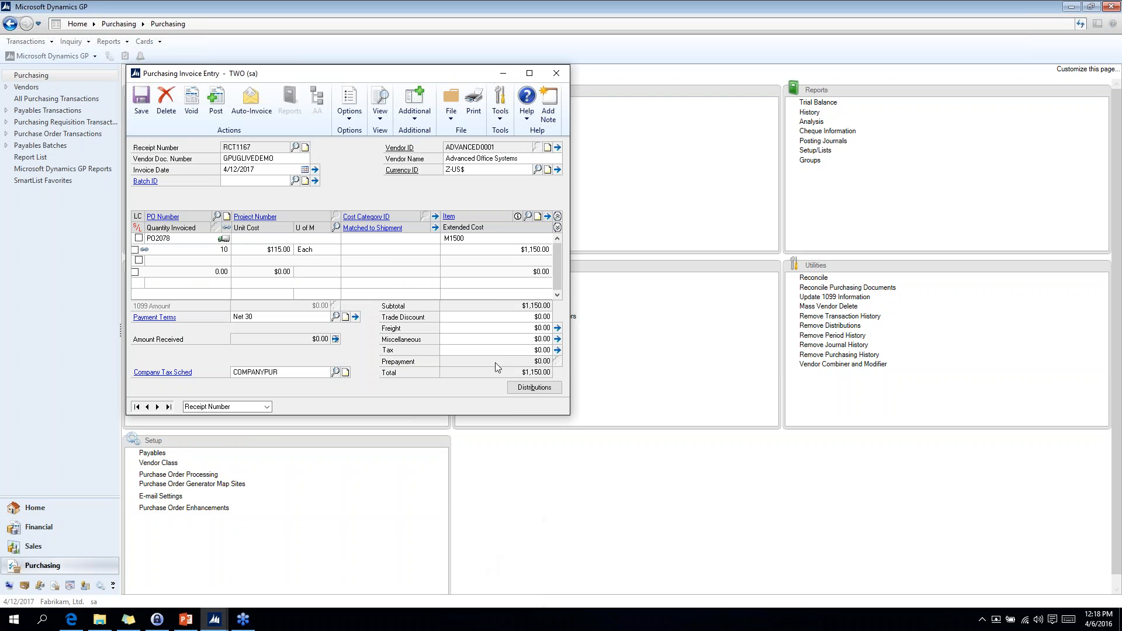
left_click(527, 390)
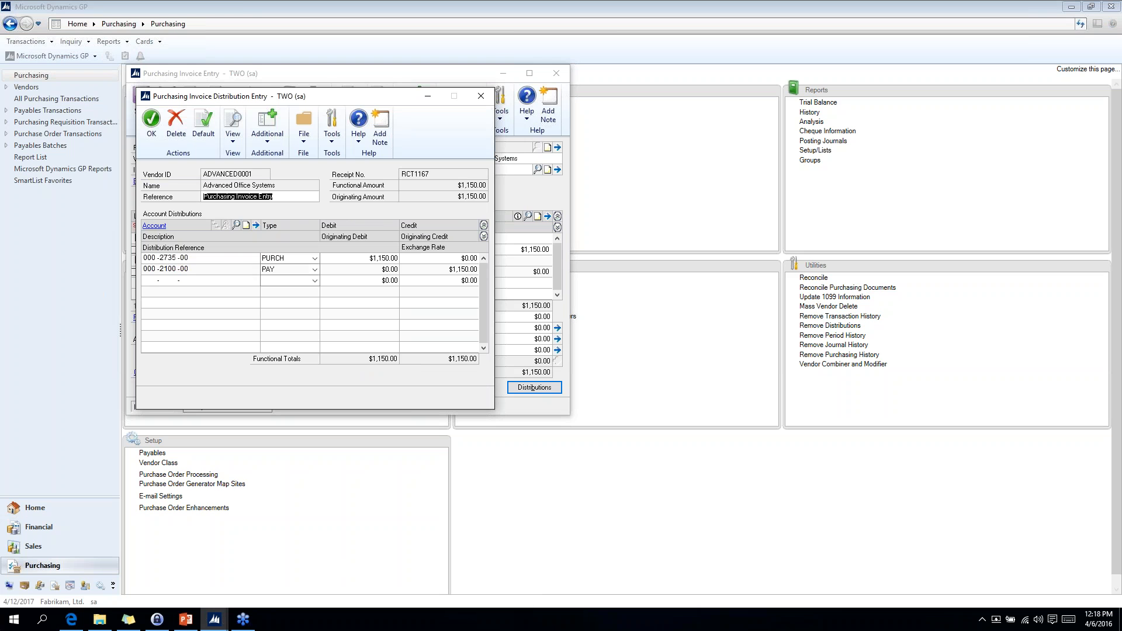
left_click(481, 98)
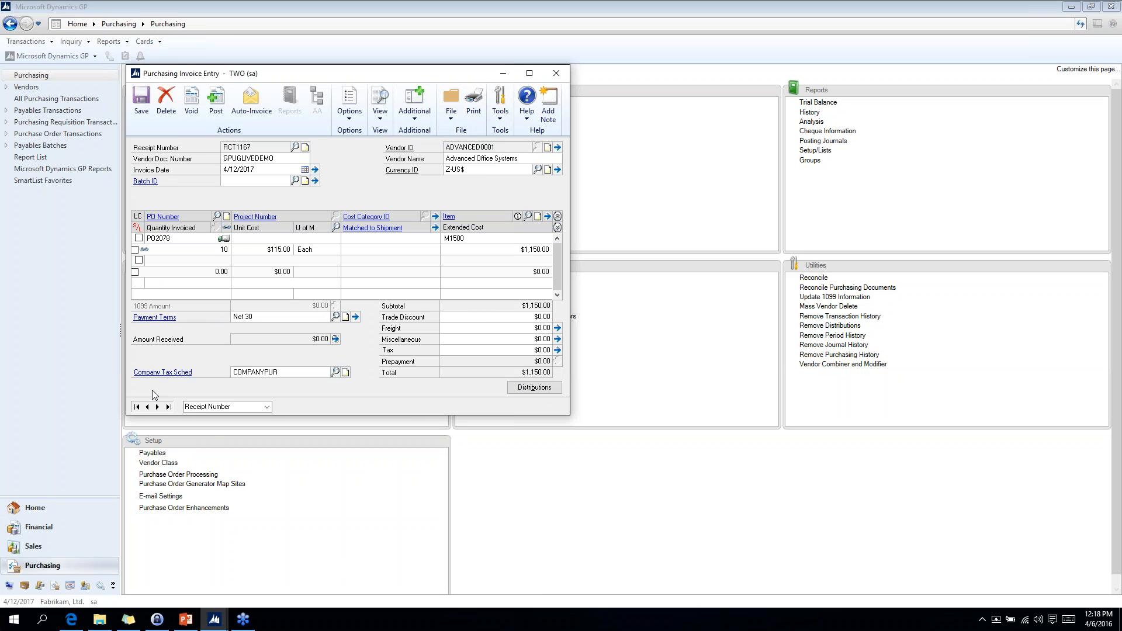
Post the purchasing invoice and output its posting journal, distribution detail and cost variance journal to screen
left_click(217, 105)
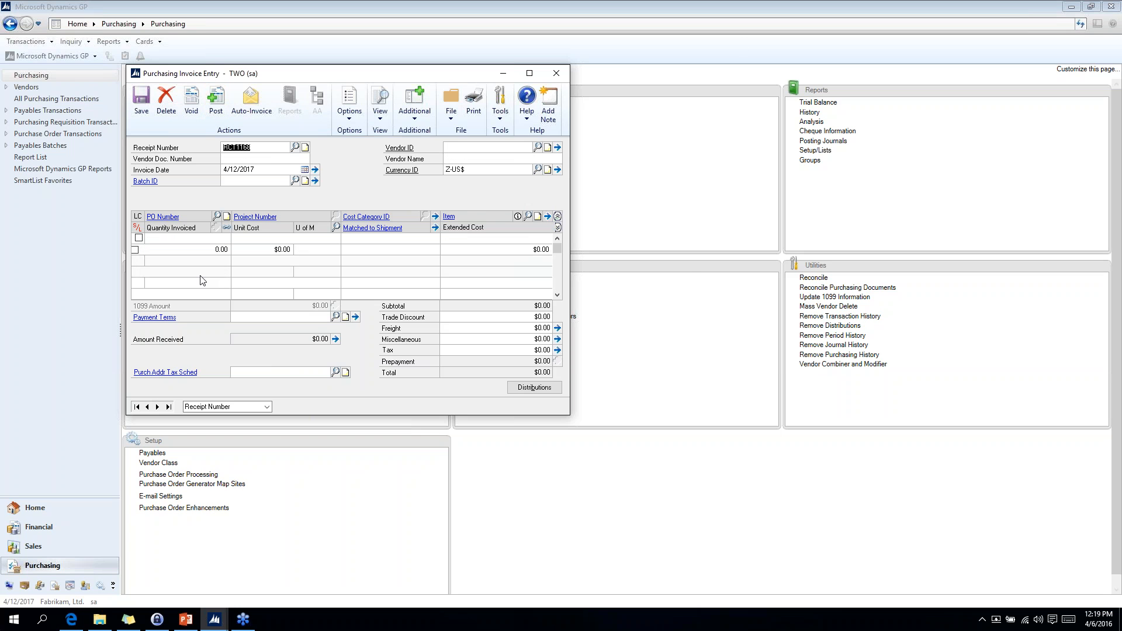
left_click(555, 73)
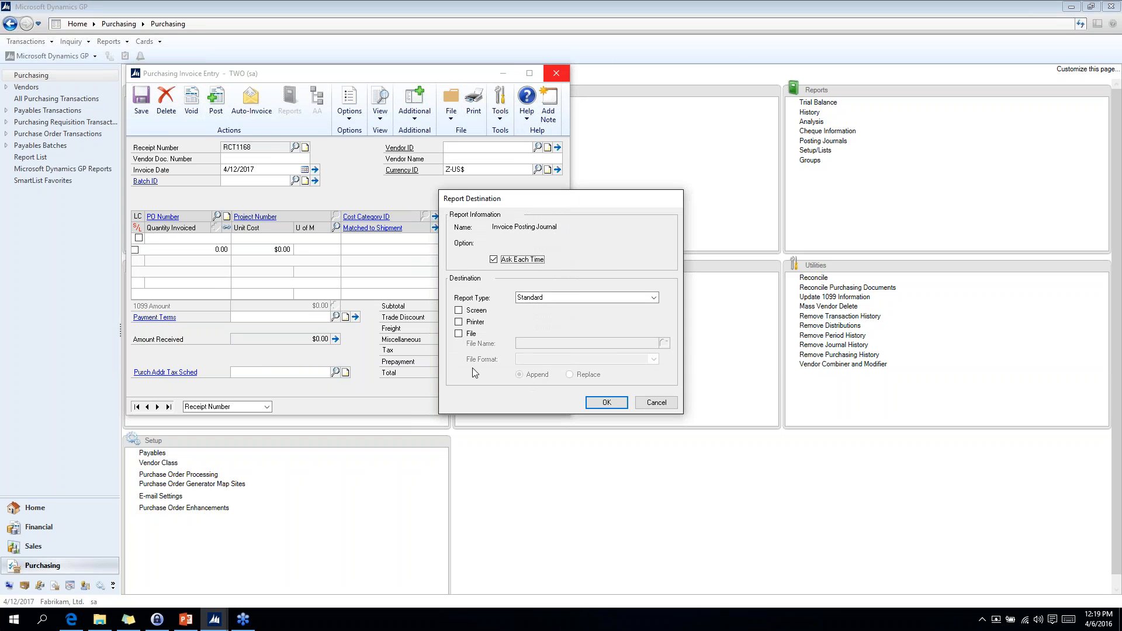
left_click(602, 402)
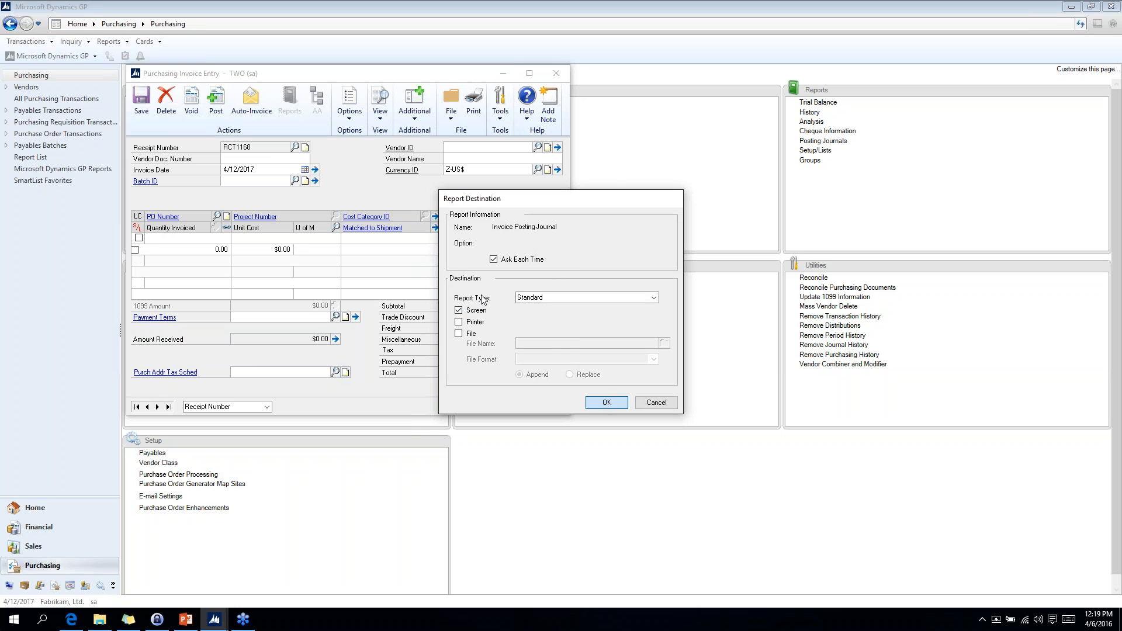
left_click(605, 402)
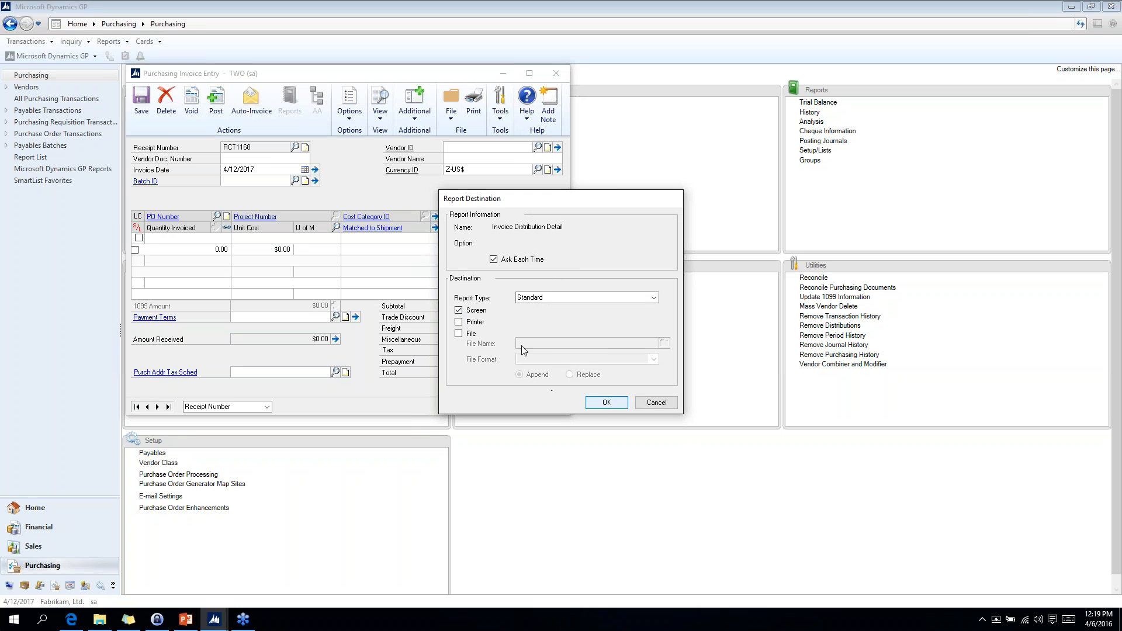
left_click(471, 317)
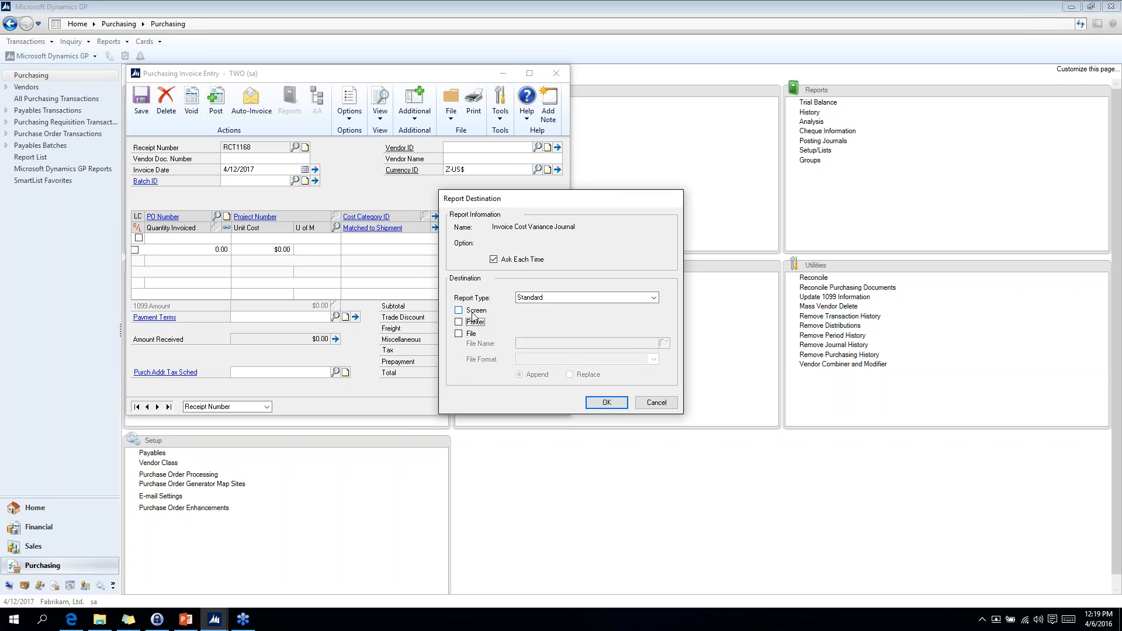
left_click(473, 310)
left_click(602, 403)
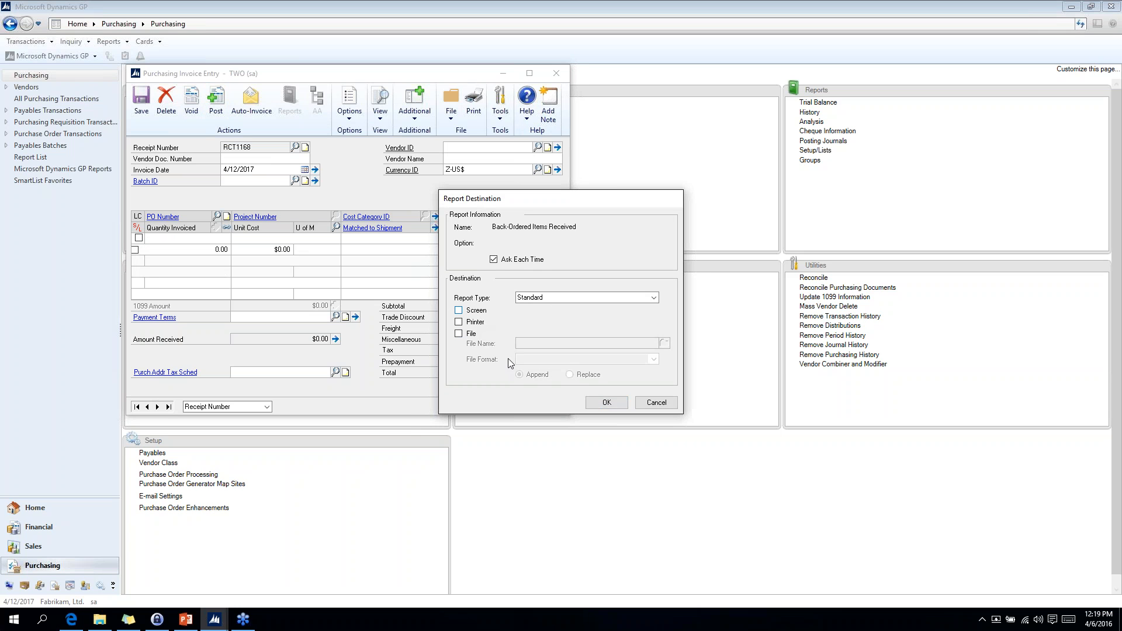
left_click(620, 402)
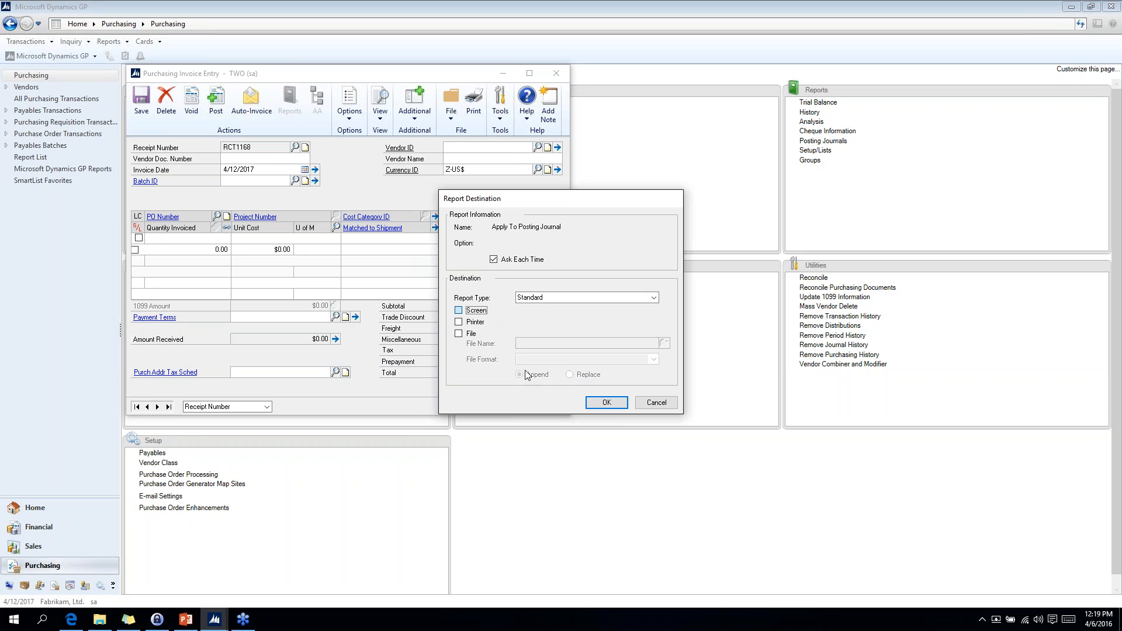
left_click(605, 403)
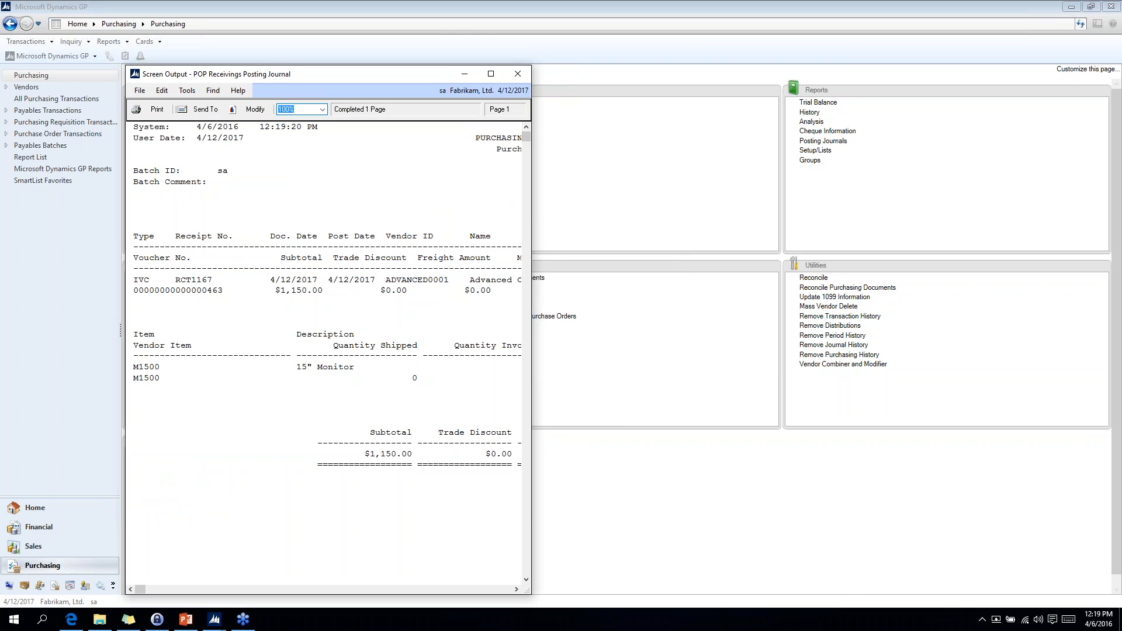
Review the full width of the invoice posting journal and distribution detail, and close all the posting reports
left_click_drag(531, 235, 1037, 235)
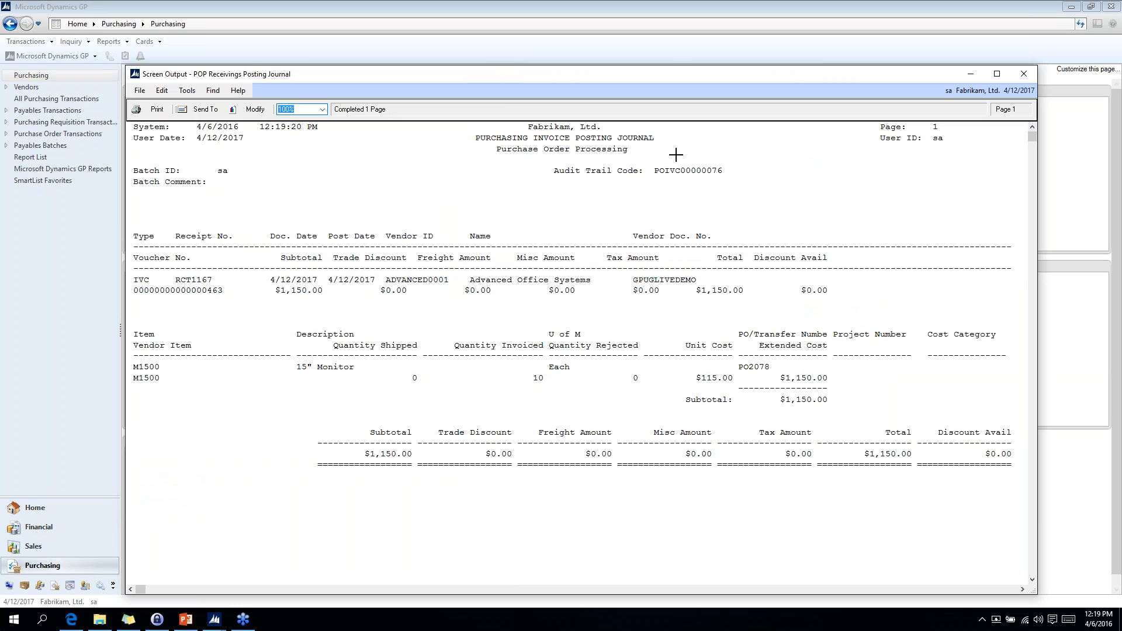
left_click(1021, 78)
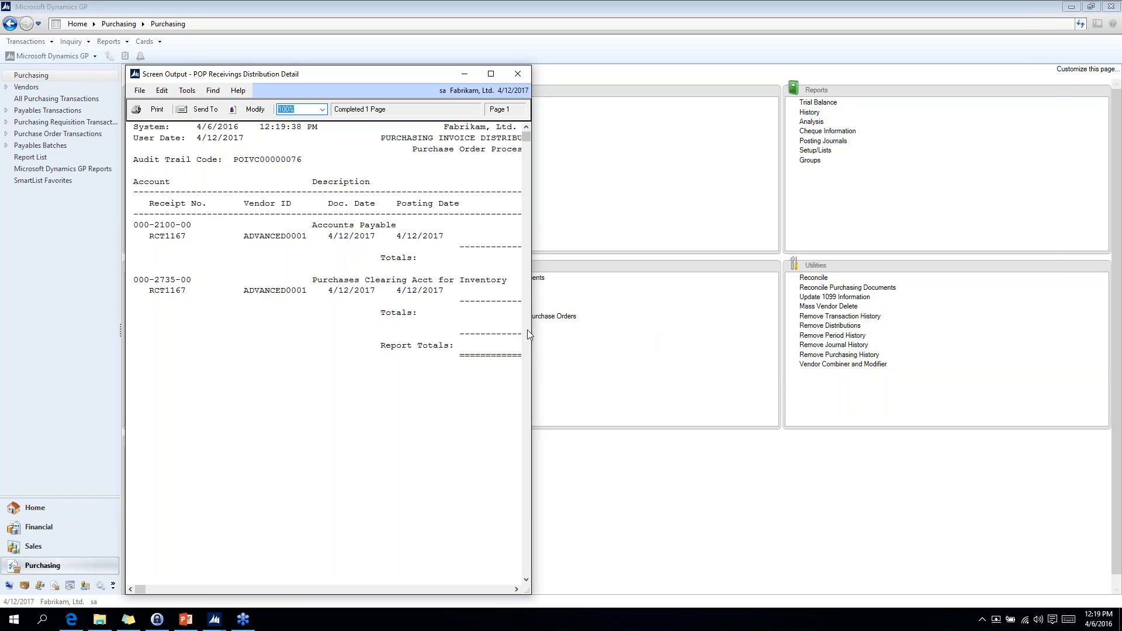
left_click_drag(531, 273, 1052, 273)
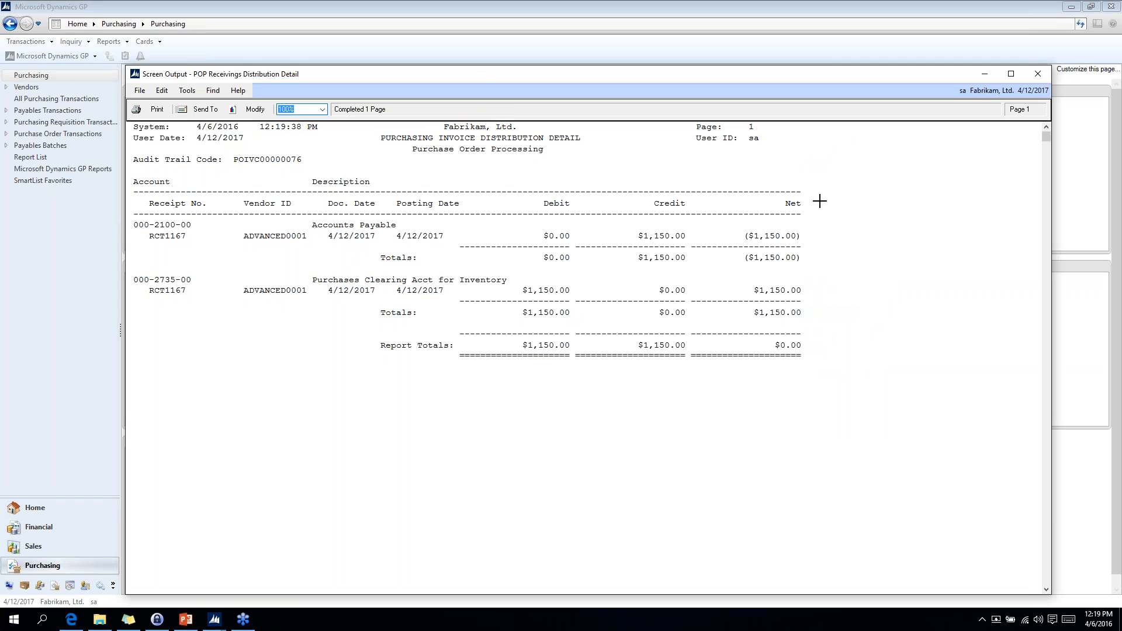
left_click(1045, 75)
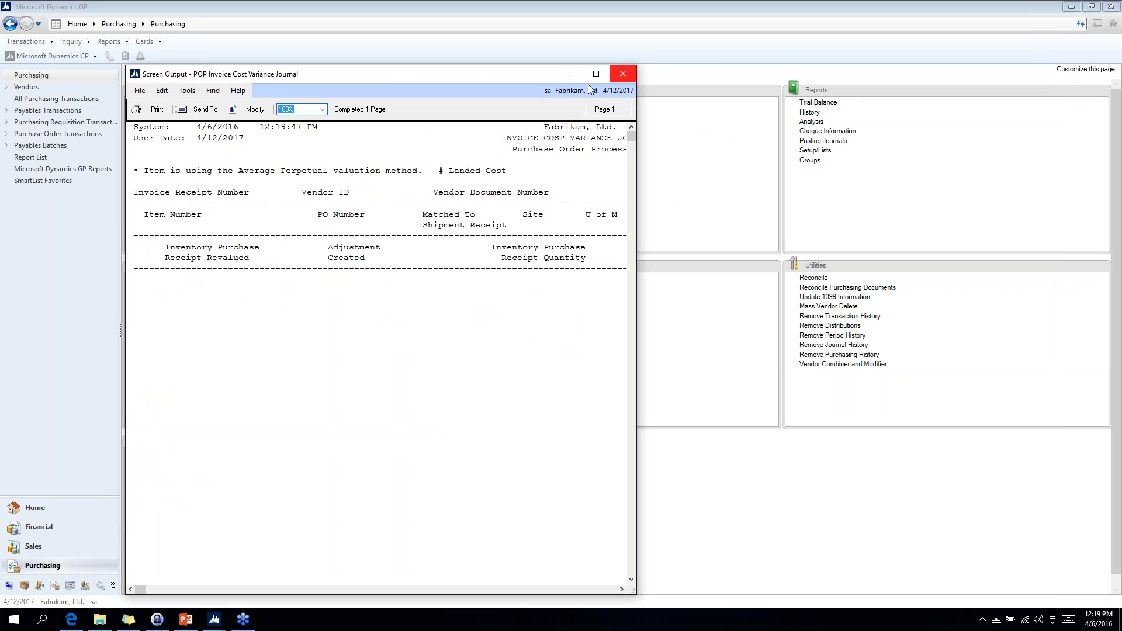
left_click(625, 73)
left_click(520, 74)
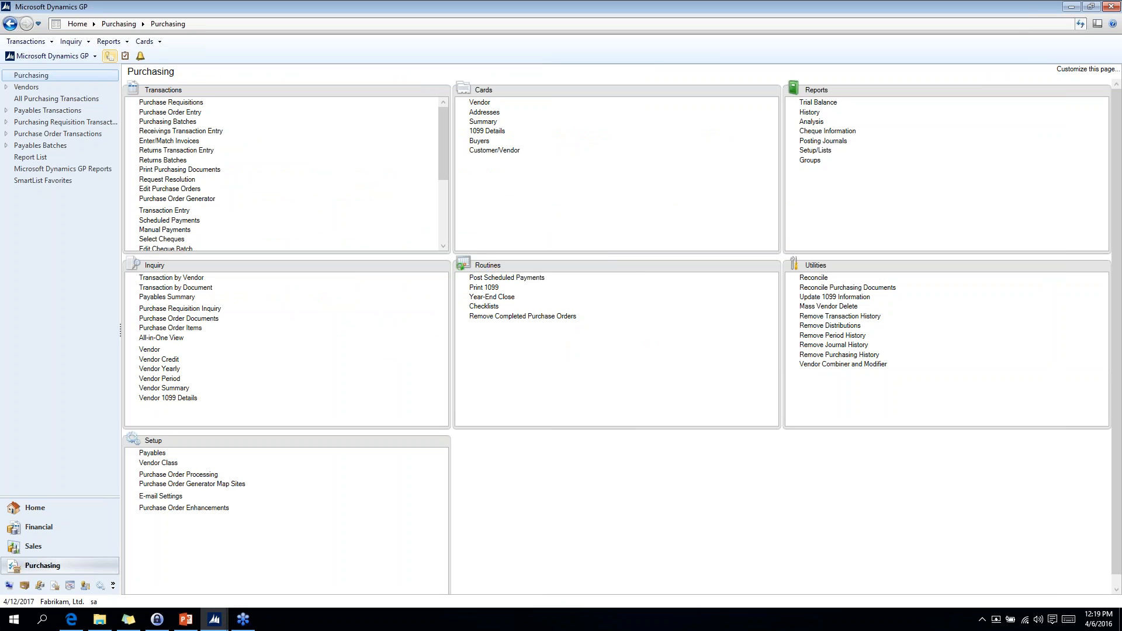
Return to the open SmartList of Drop Shipments Waiting for Receipt and refresh it
left_click(32, 549)
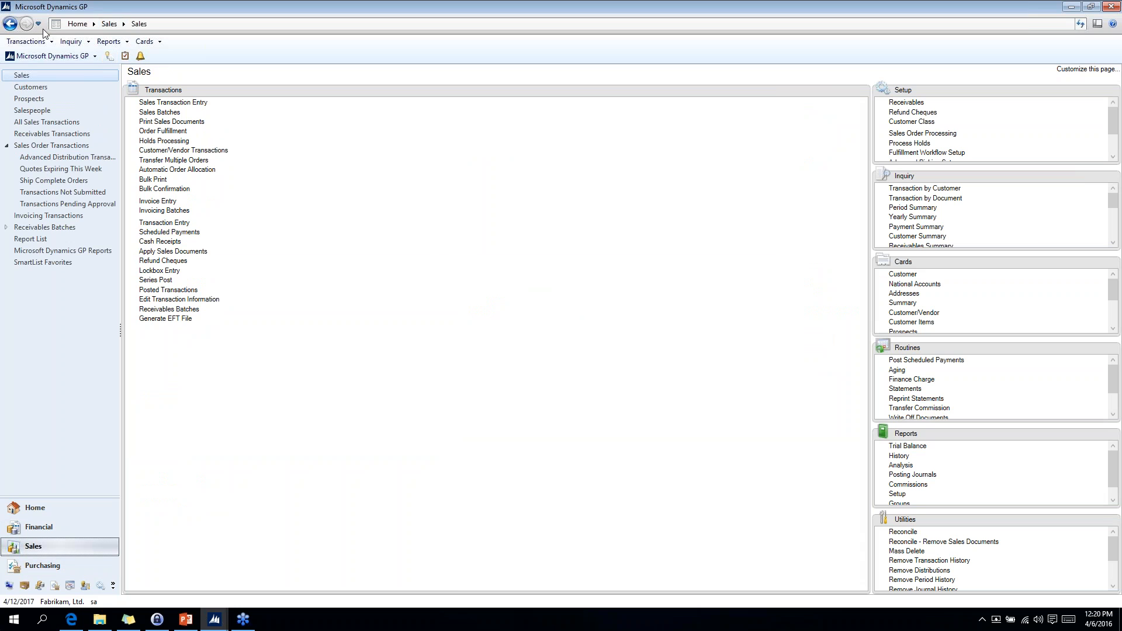
left_click(213, 623)
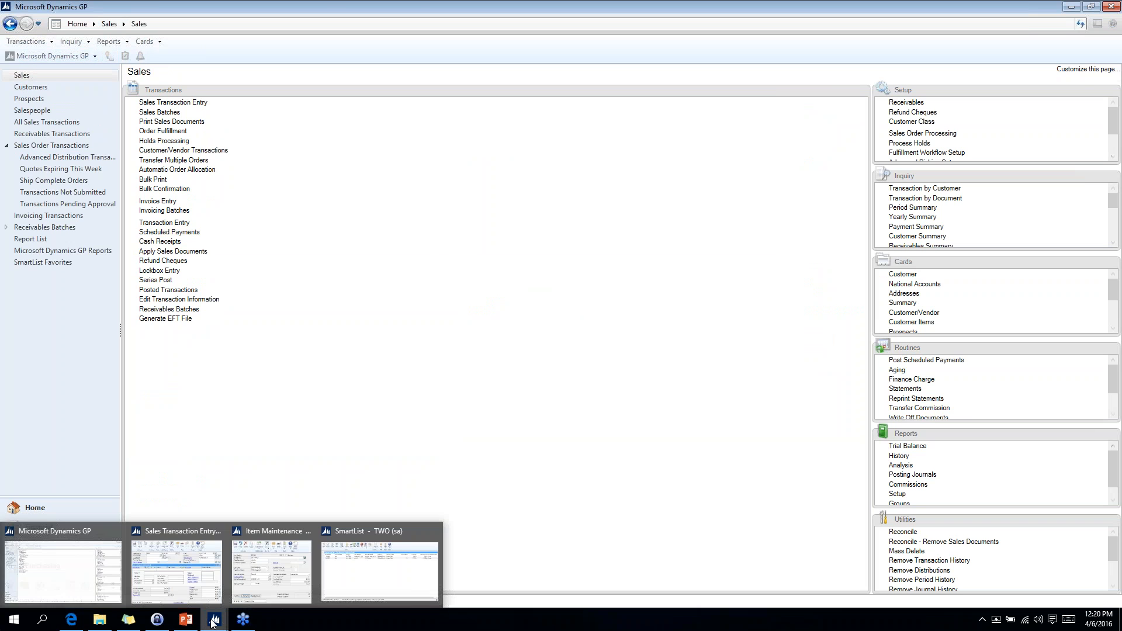
left_click(342, 588)
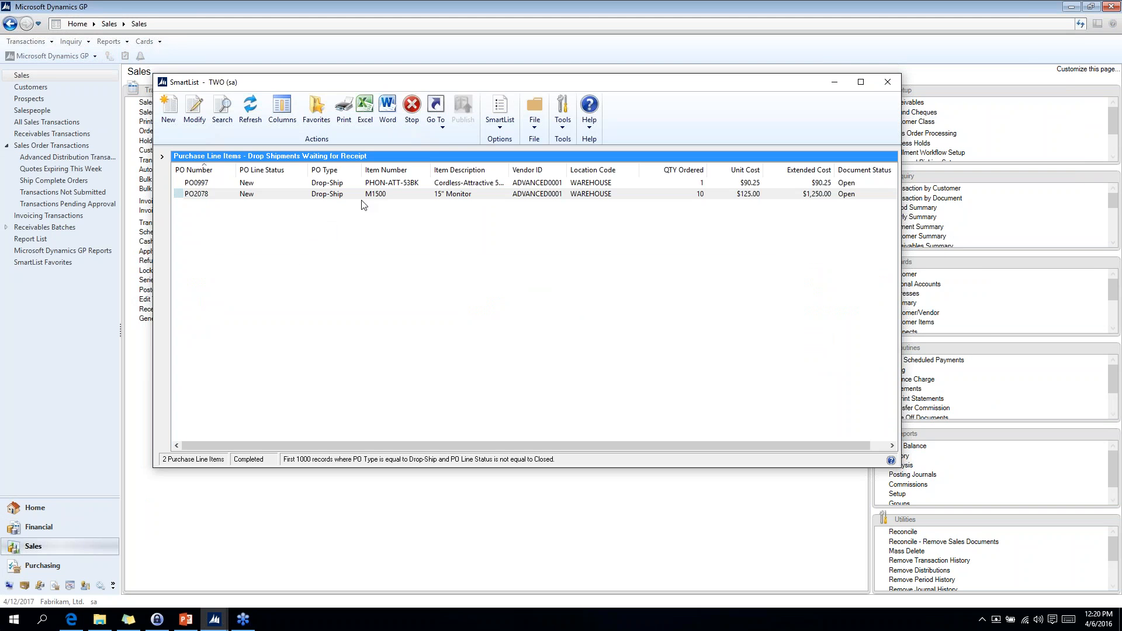
left_click(248, 111)
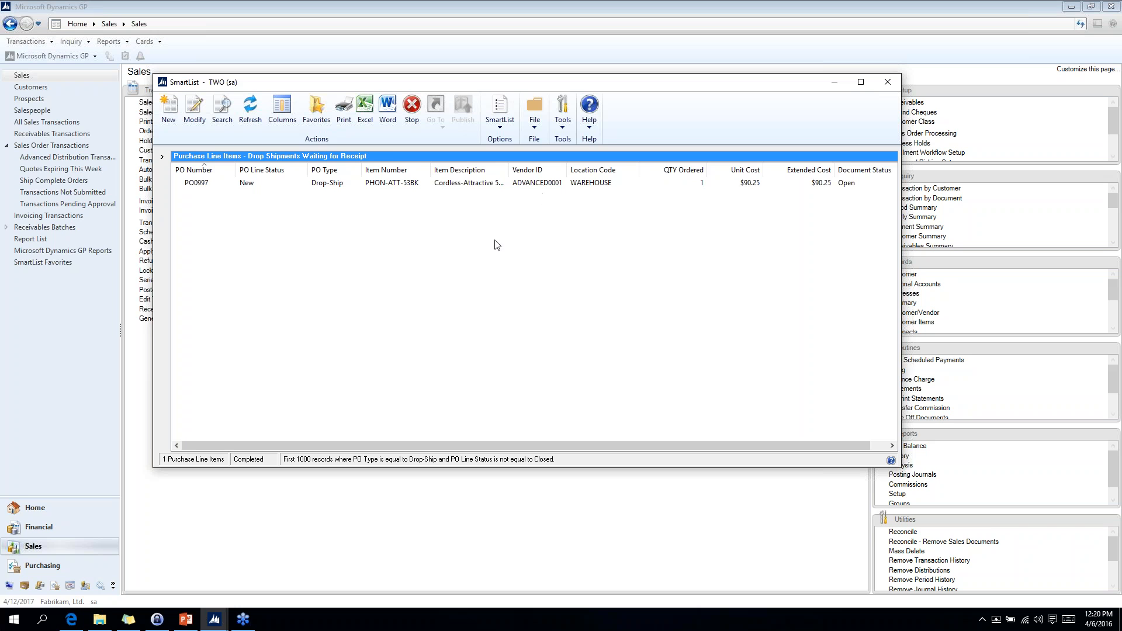
Display the Drop-Ship Line Items Ready to Invoice favorite from the Sales Line Items in SmartList
left_click(162, 156)
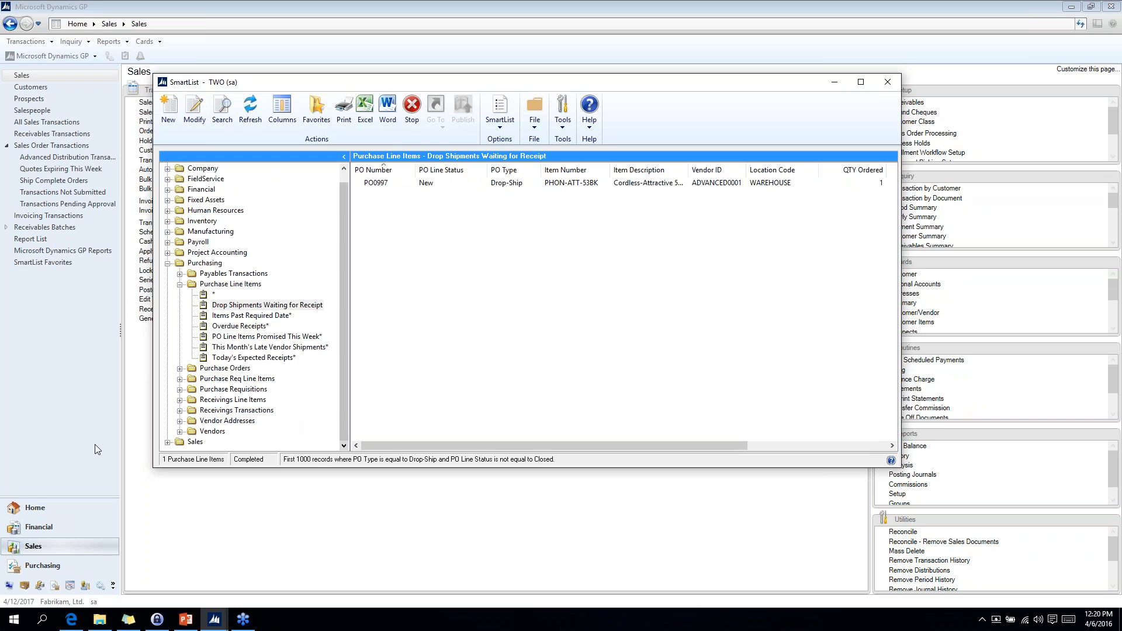
left_click(168, 442)
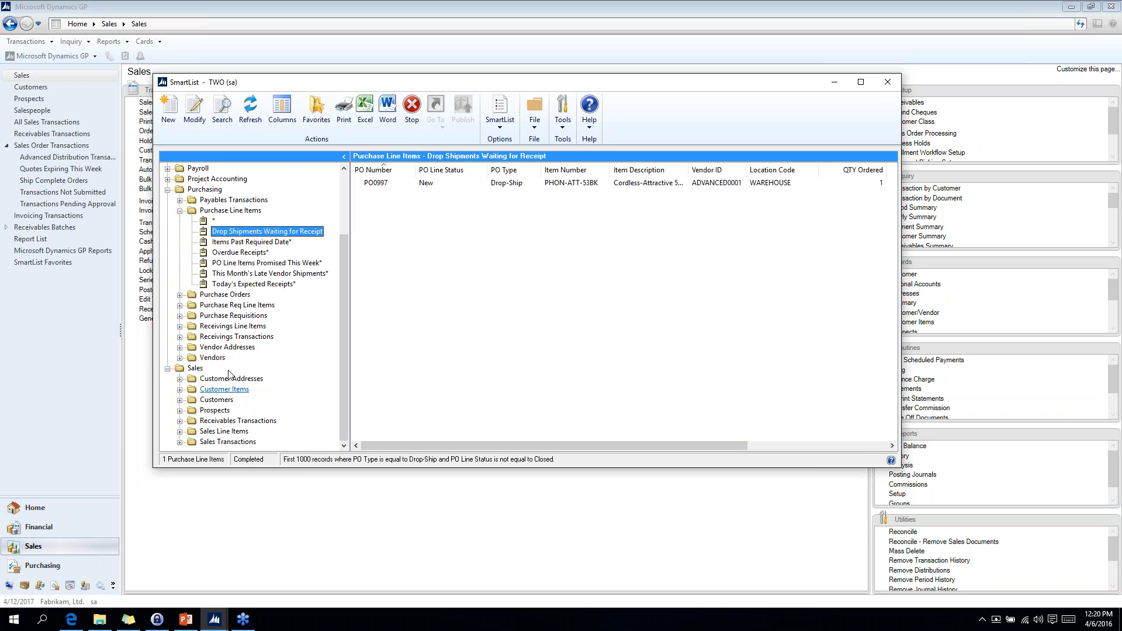
left_click(180, 432)
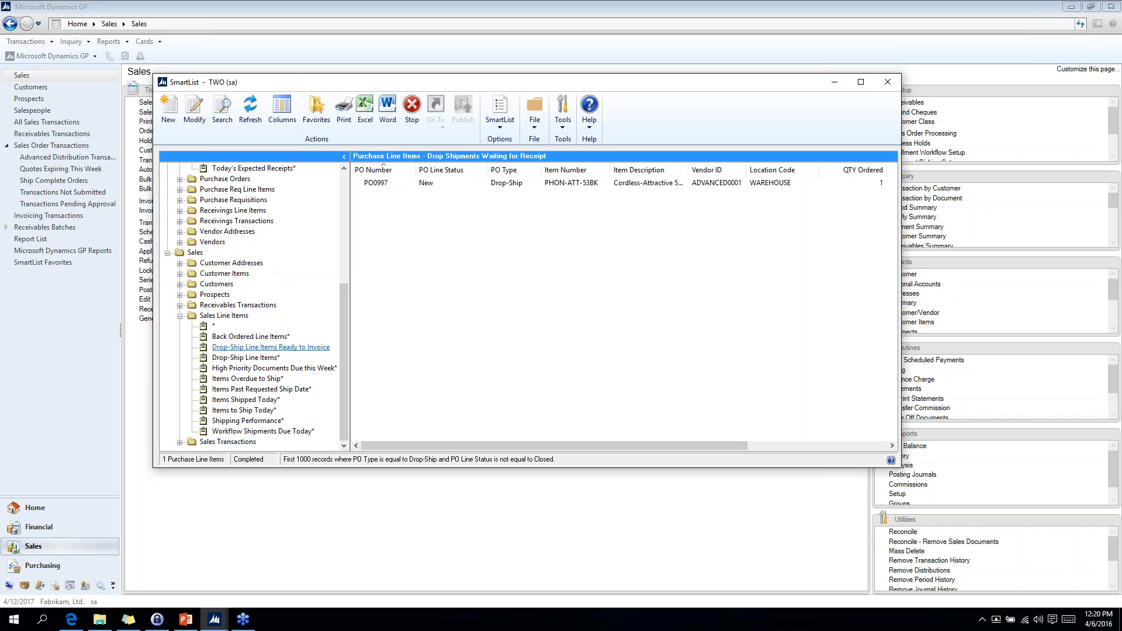
left_click(293, 349)
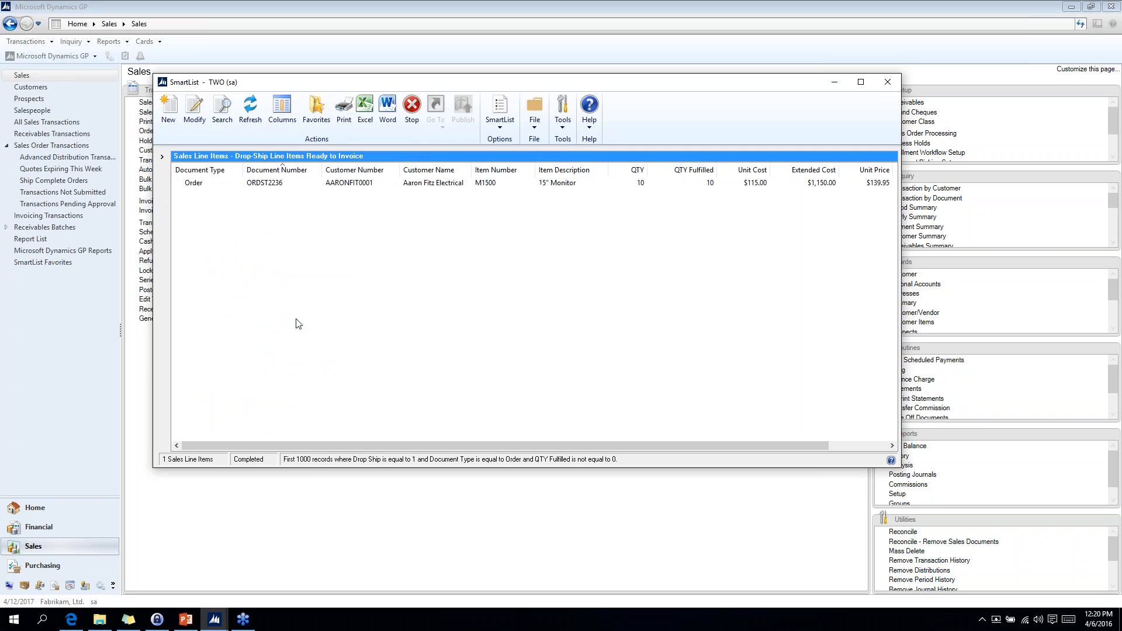
Examine the search definitions behind the Drop-Ship Line Items Ready to Invoice list and close them without changes
left_click(223, 114)
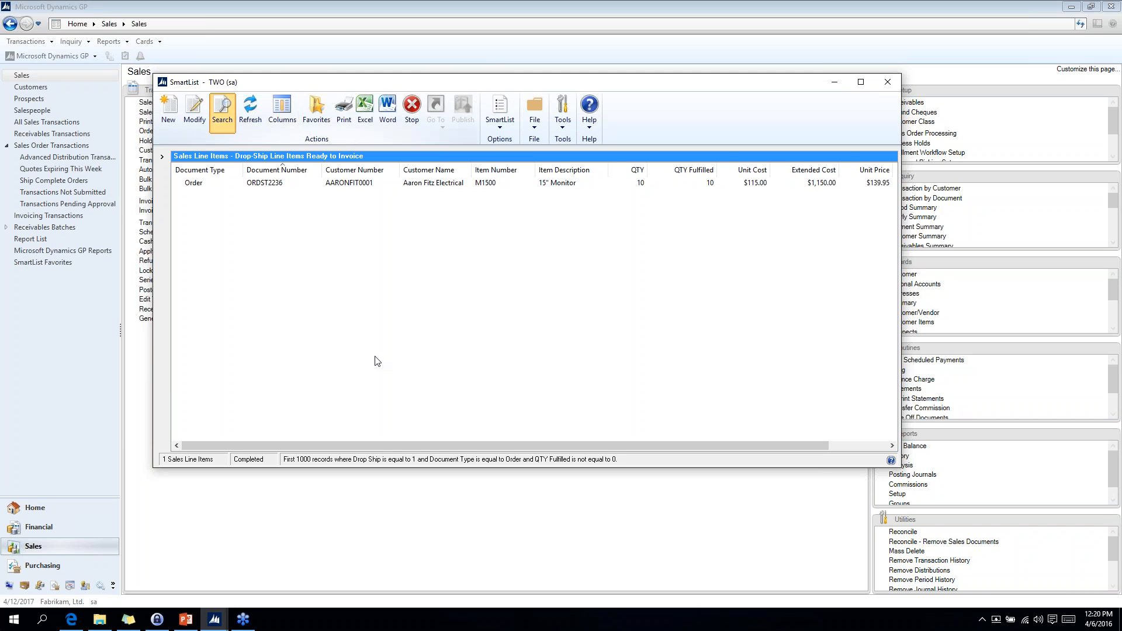
left_click(349, 168)
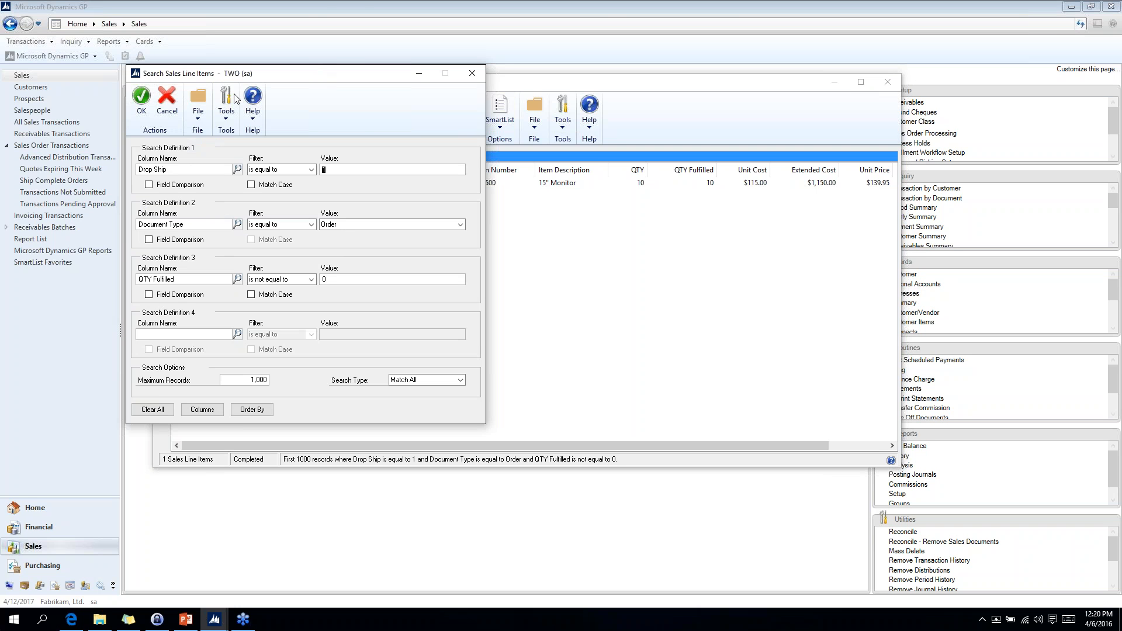
left_click_drag(234, 73, 123, 53)
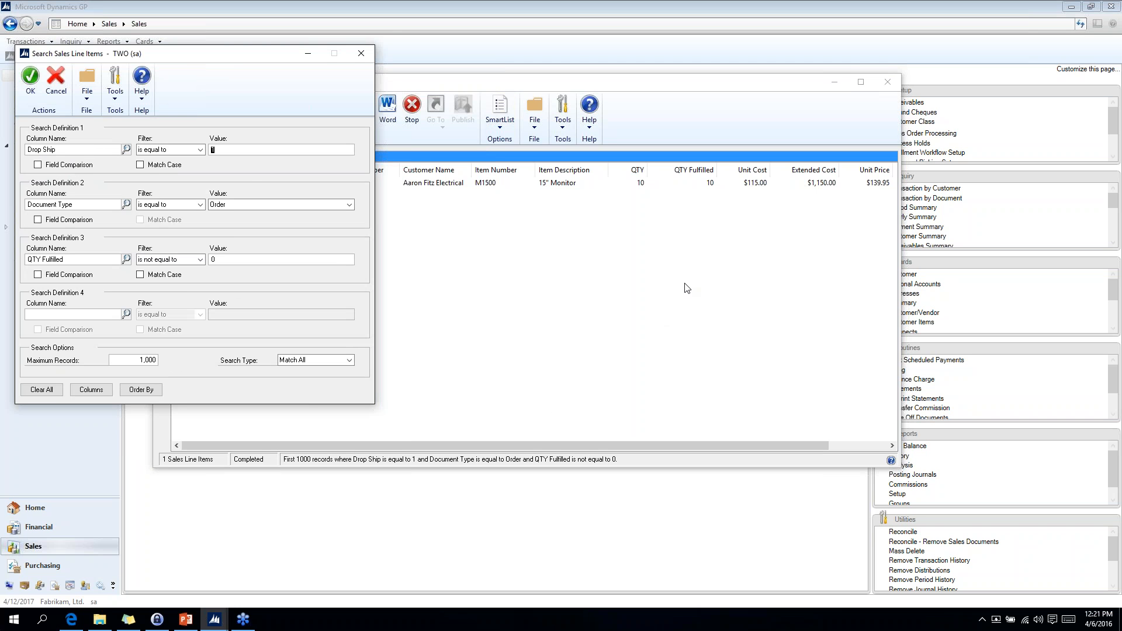
left_click(360, 55)
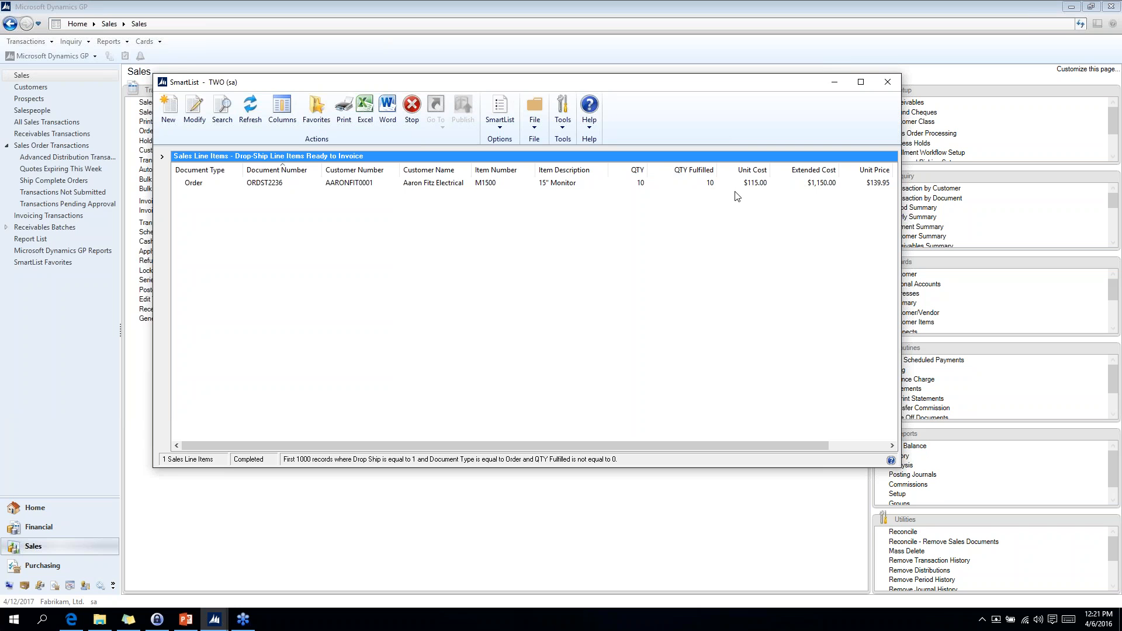
Open the M1500 drop-ship order from the list and transfer it to an invoice
double_click(334, 186)
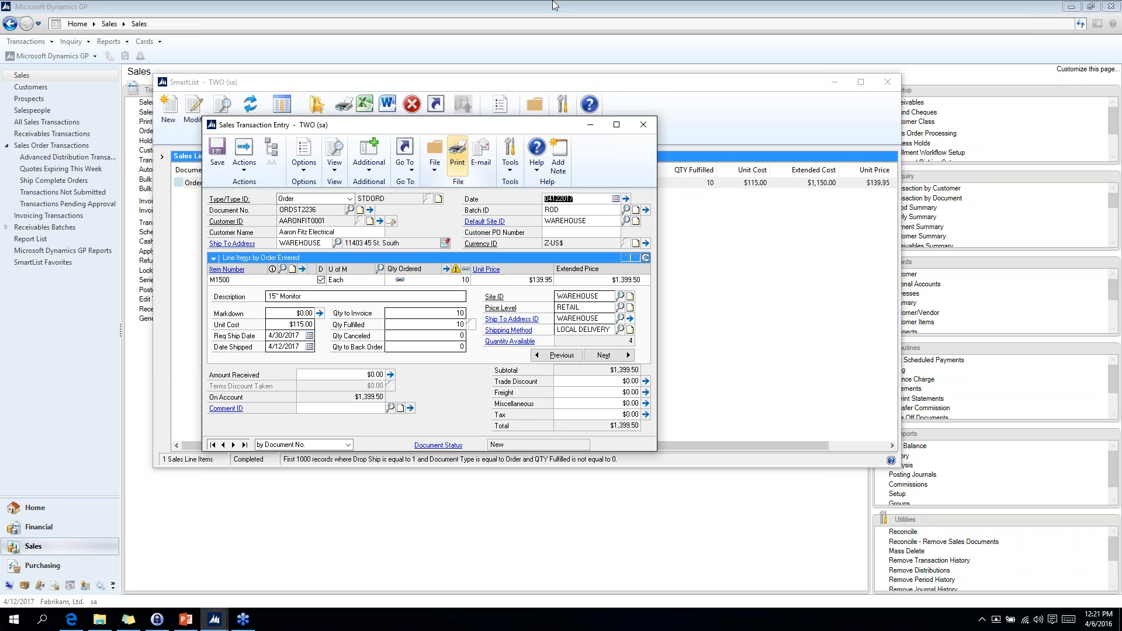
mouse_move(254, 128)
left_mouse_down()
mouse_move(251, 156)
mouse_move(263, 139)
left_mouse_up()
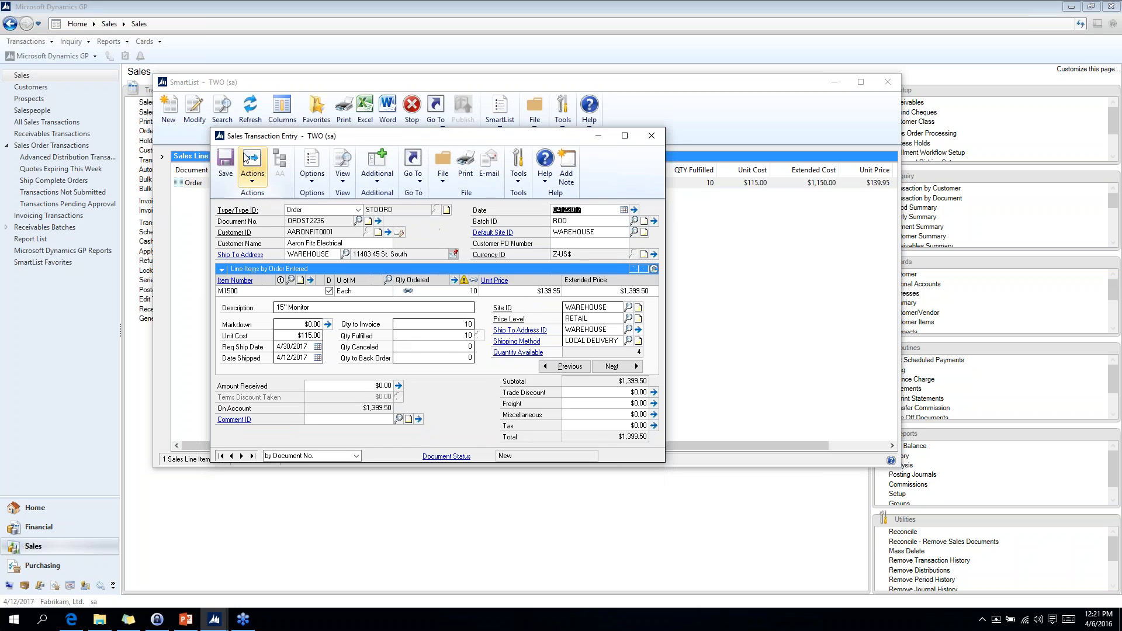
left_click(246, 158)
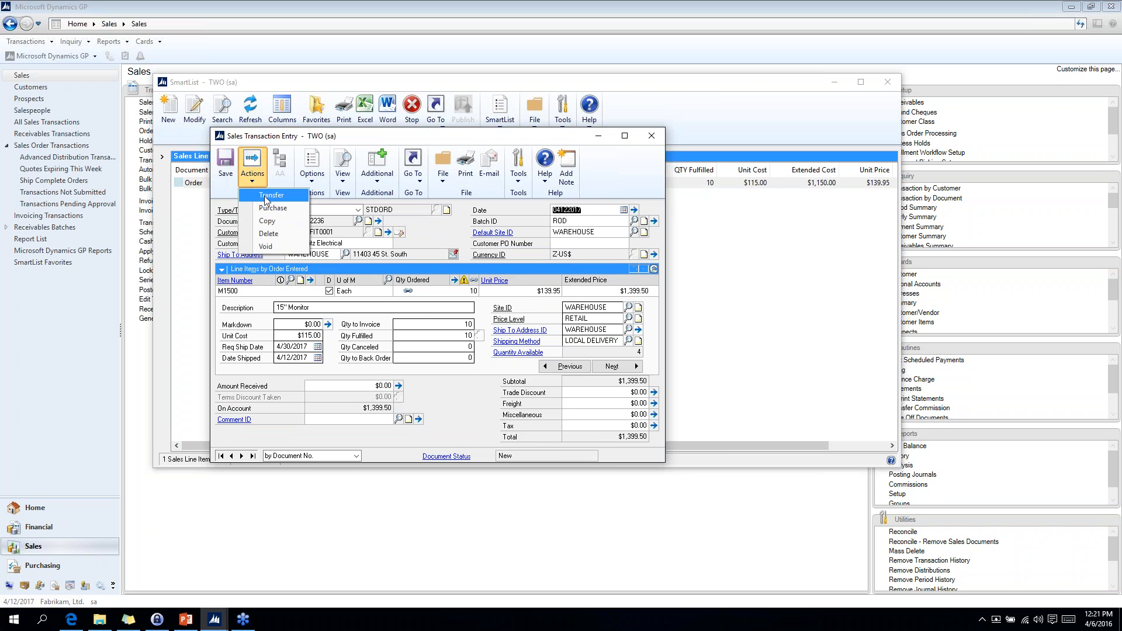
left_click(265, 201)
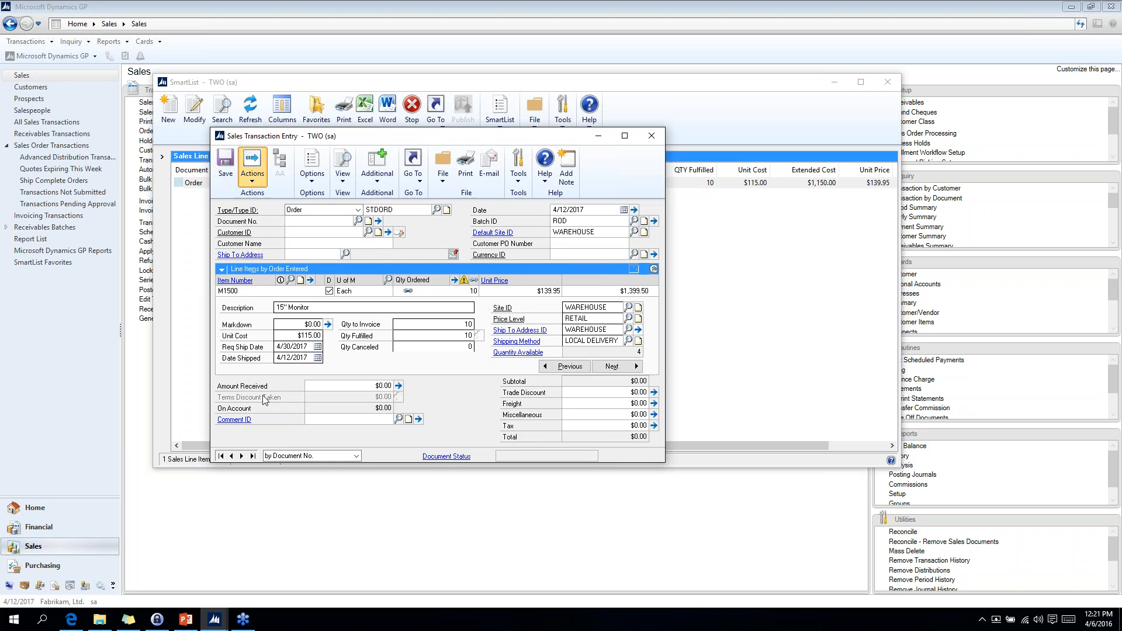
left_click(251, 315)
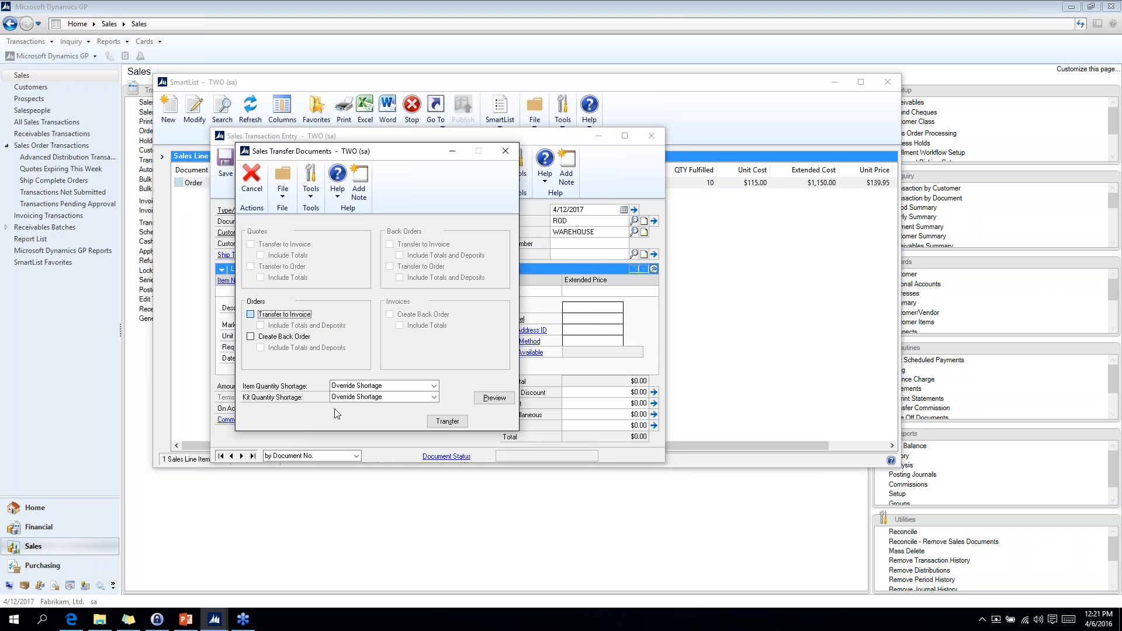
left_click(445, 422)
Output the SOP Transfer Log to screen, check the transfer, and close the log
left_click(482, 307)
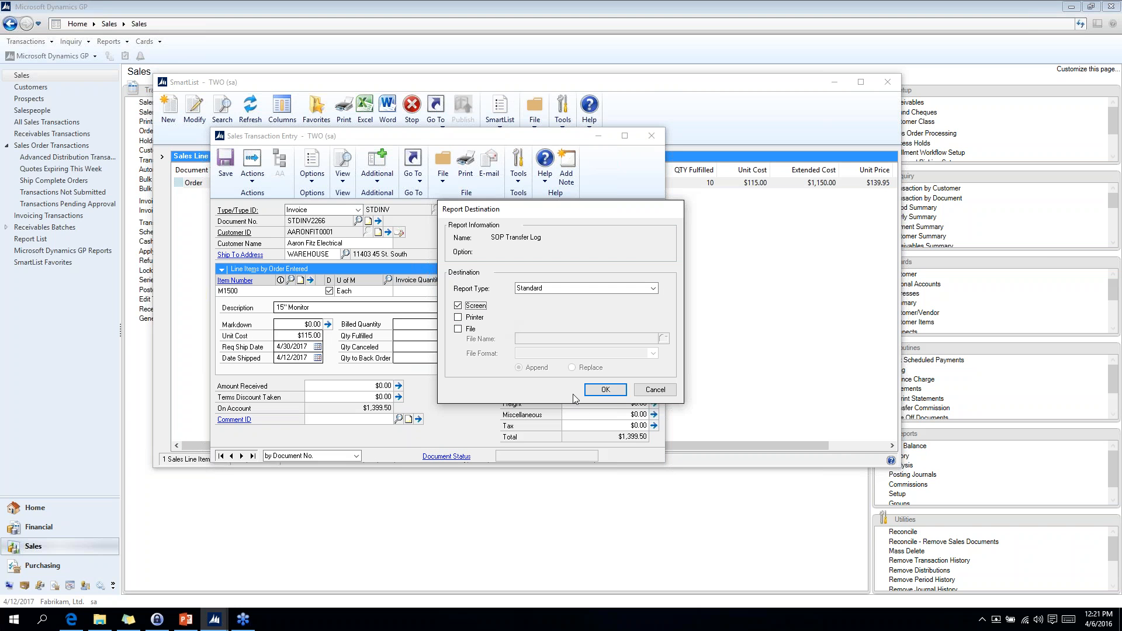
left_click(606, 389)
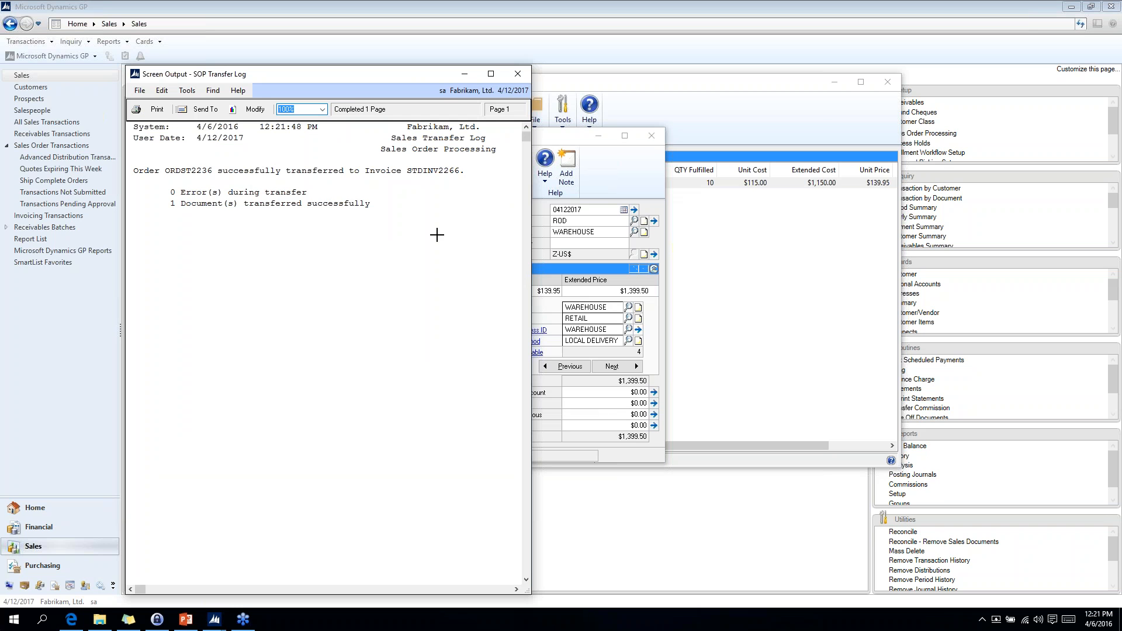
left_click(517, 73)
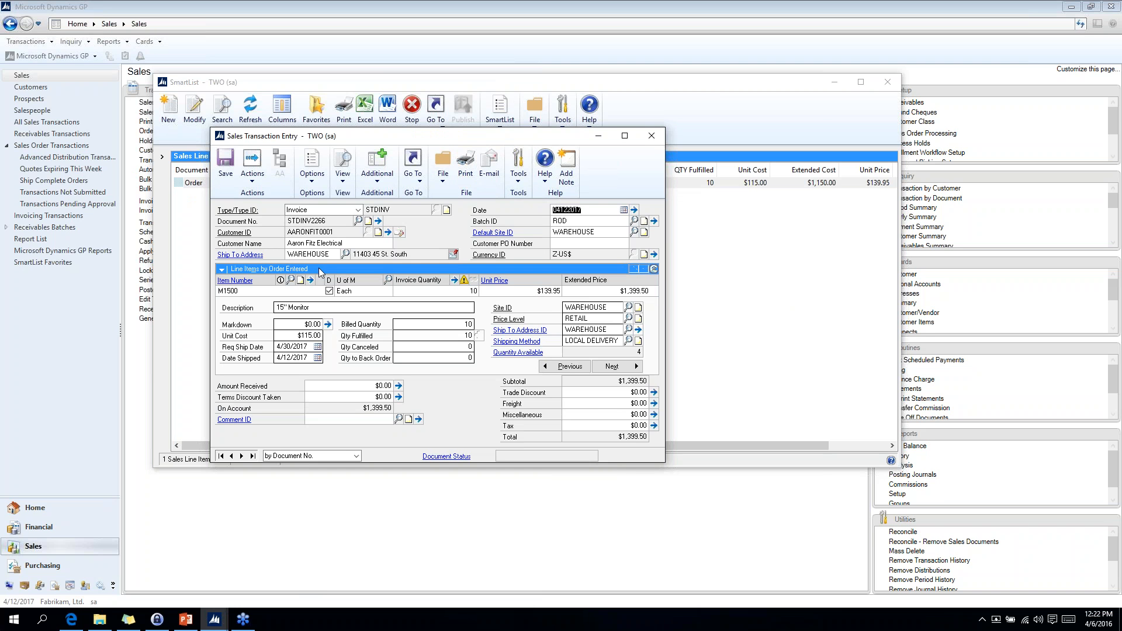
Clear the batch ID from the M1500 sales invoice and post the invoice
left_click(253, 155)
left_click(556, 221)
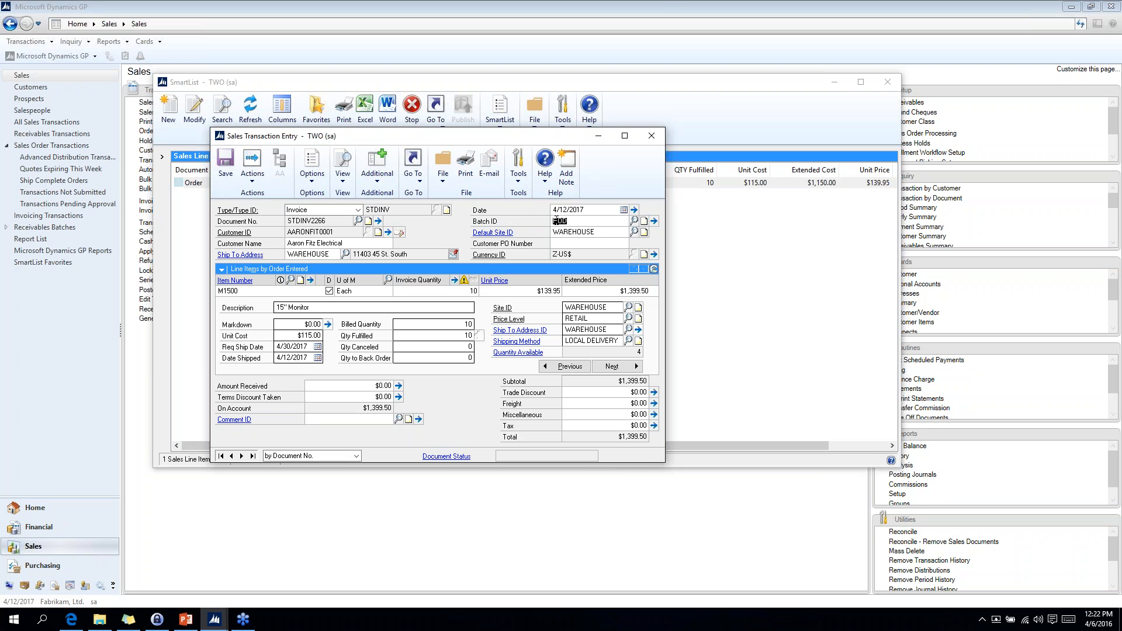
key("Delete")
key("Tab")
left_click(253, 166)
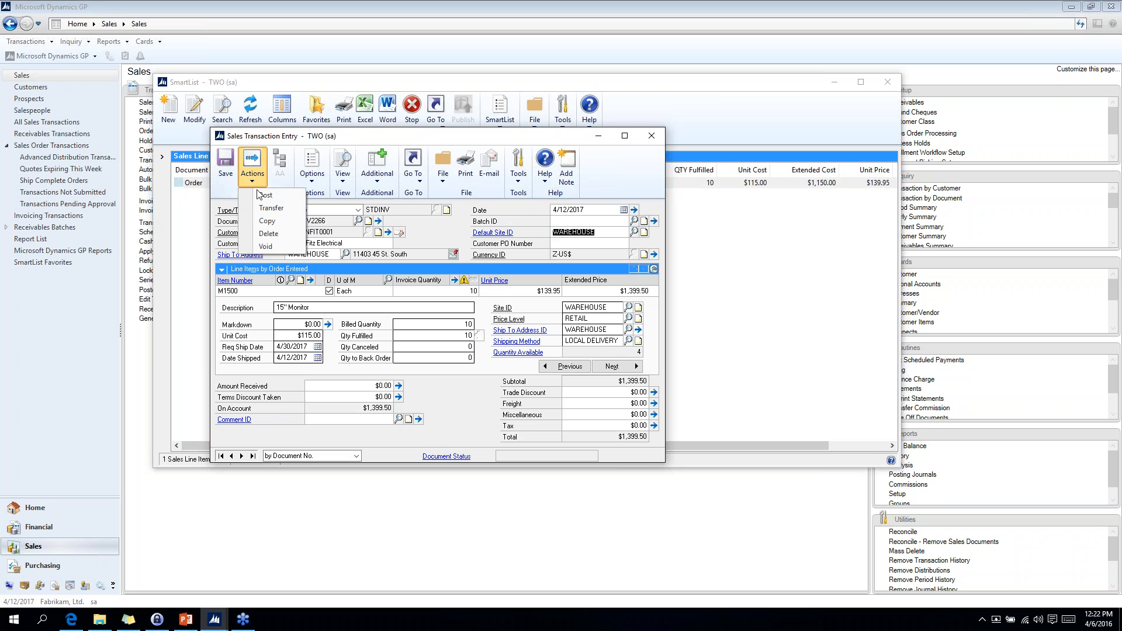
left_click(266, 195)
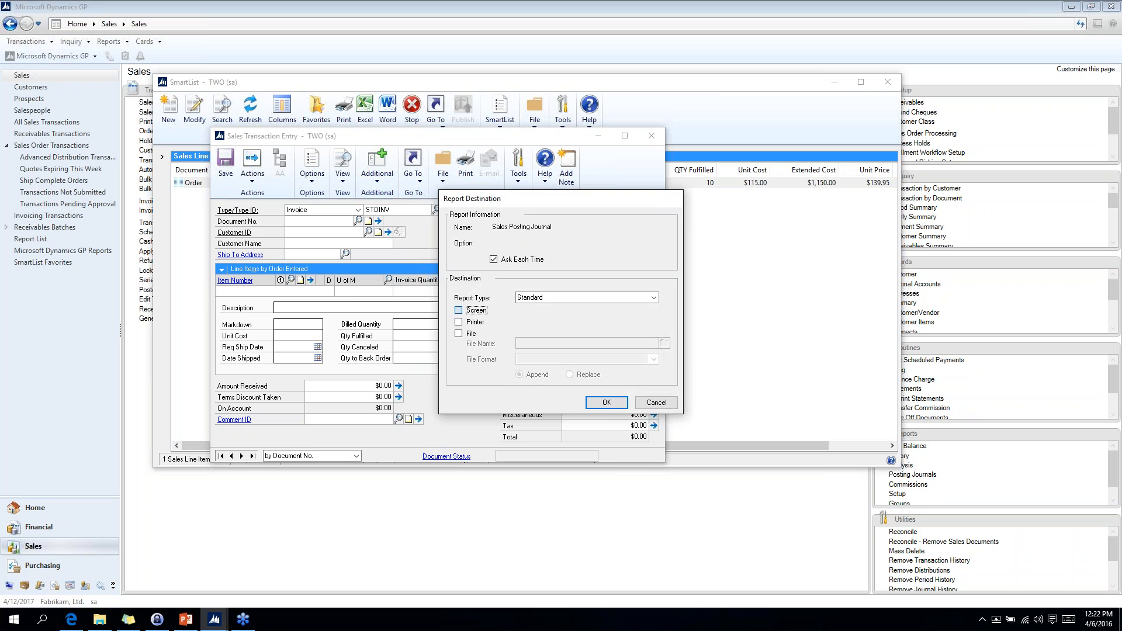
Output the Sales Posting Journal, Chequebook Posting Journal and remaining posting reports to screen
left_click(606, 402)
left_click(606, 402)
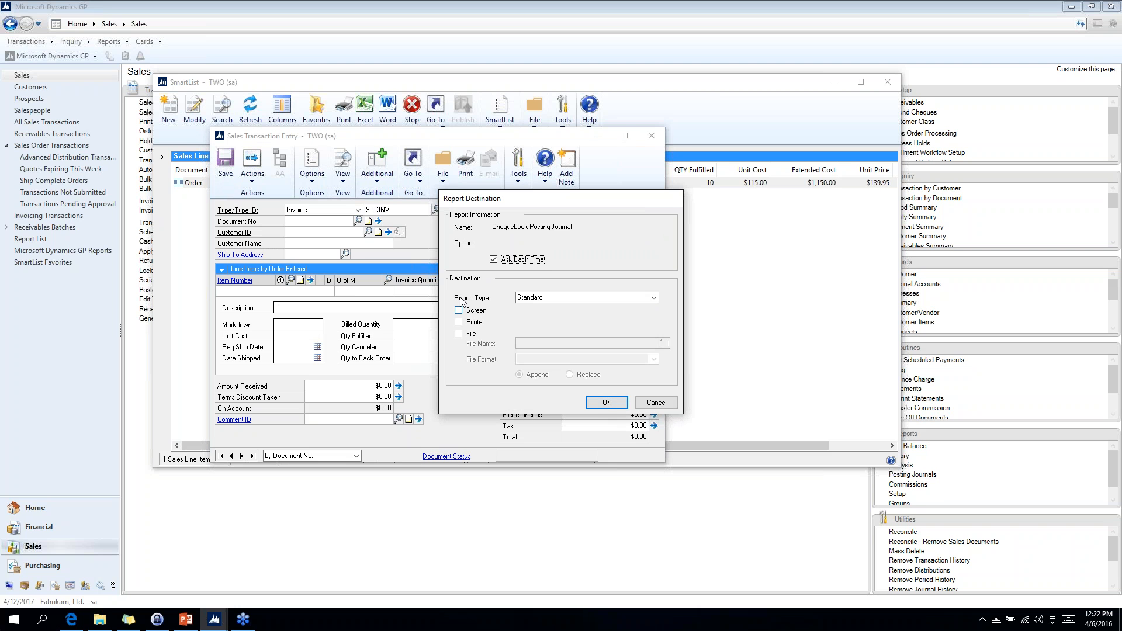
left_click(600, 403)
left_click(616, 408)
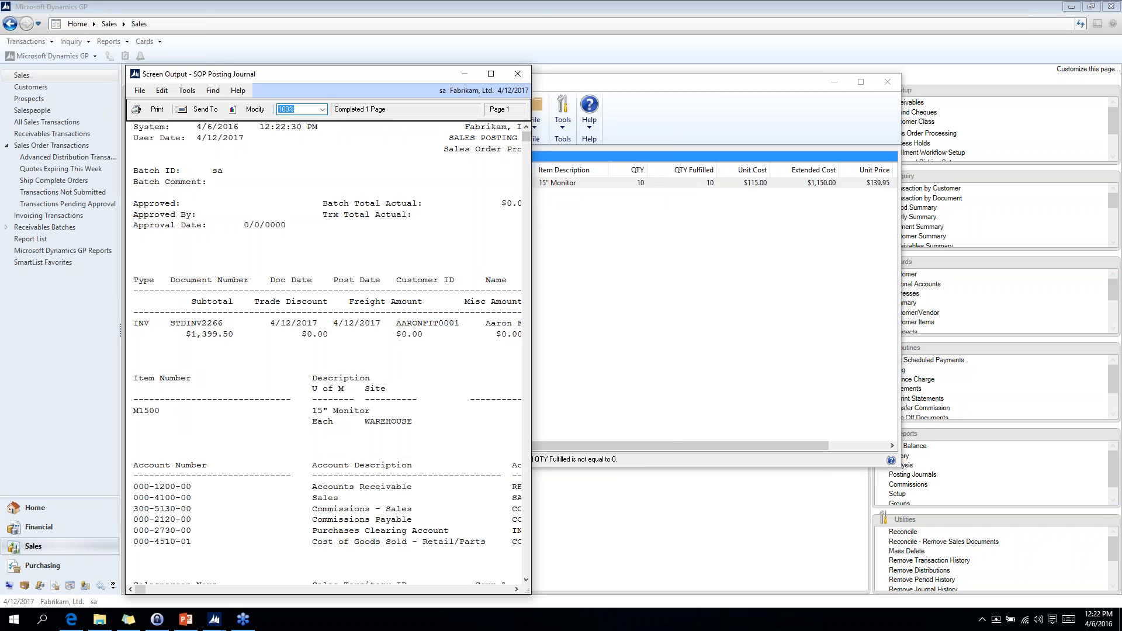
Examine the account distributions in the SOP Posting Journal, highlighting the Purchases Clearing Account line, and close the report
left_click_drag(1036, 214, 1023, 214)
scroll(466, 336, "down", 7)
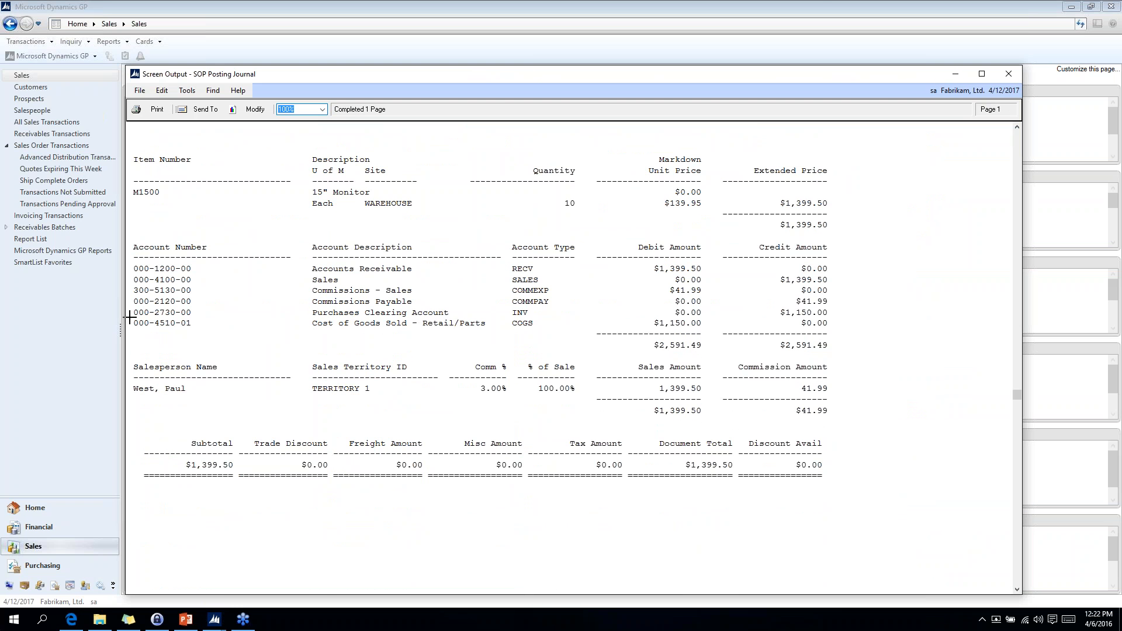
left_click(480, 312)
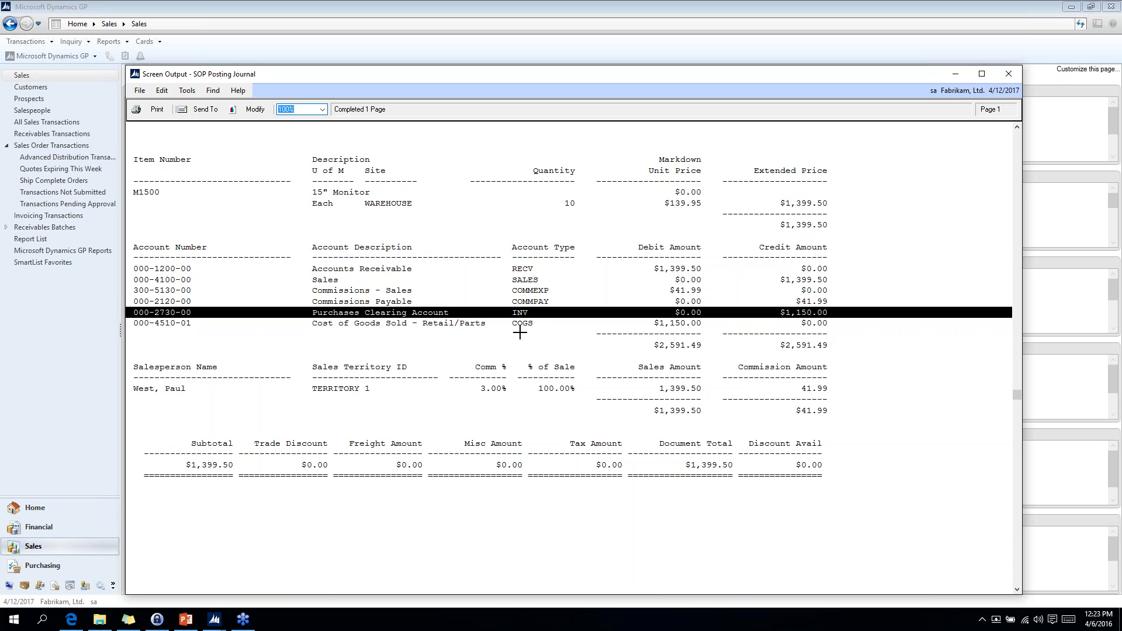
scroll(958, 204, "up", 4)
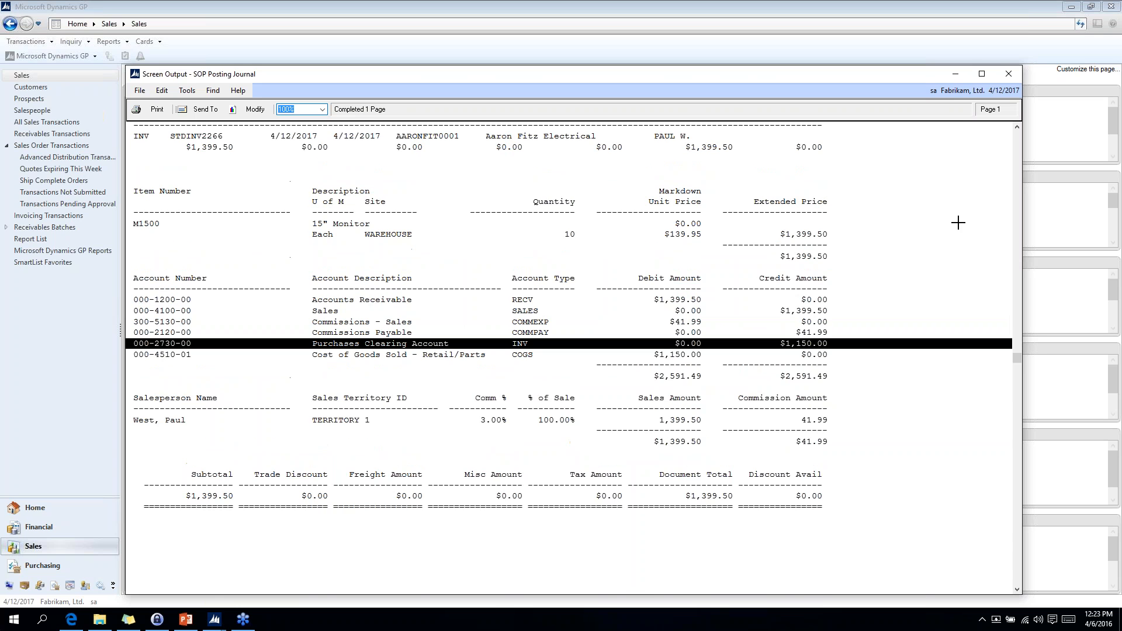
scroll(958, 203, "up", 3)
left_click(1009, 75)
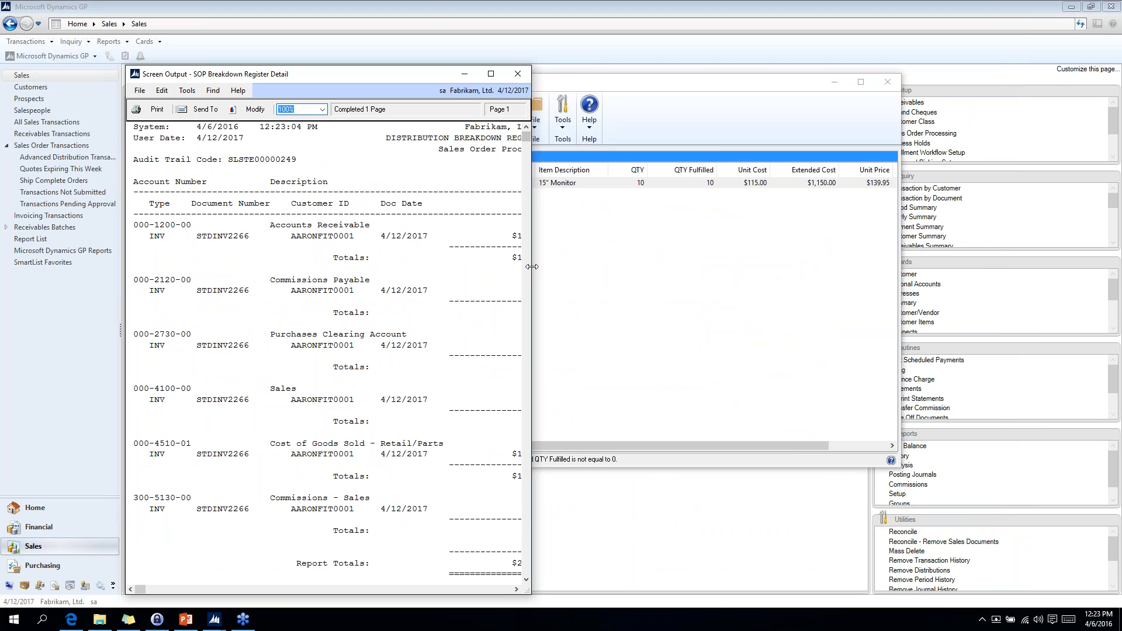
Review the SOP Breakdown Register Detail and close it along with the Checkbook Posting Journal and IV Cost Variance Report
left_click_drag(532, 267, 990, 267)
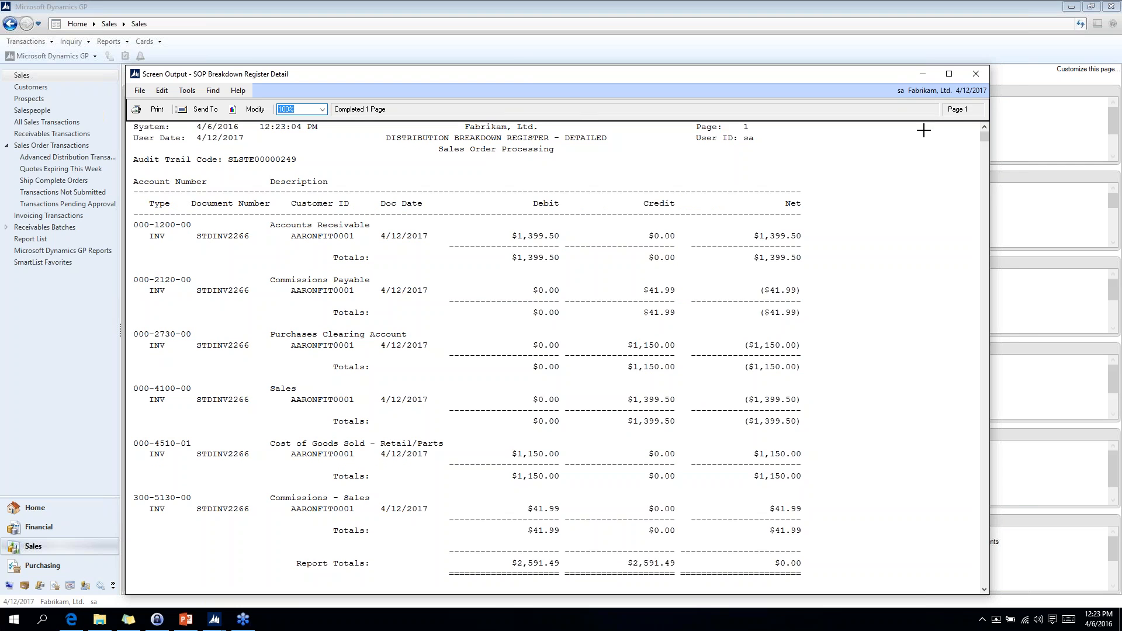
left_click(976, 74)
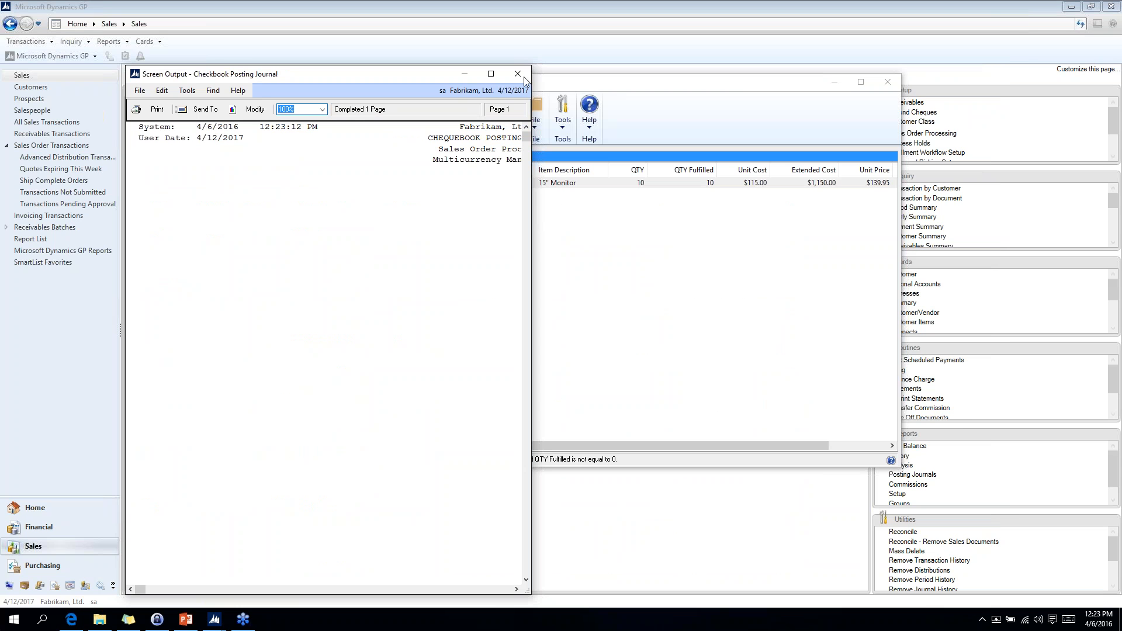
left_click(518, 76)
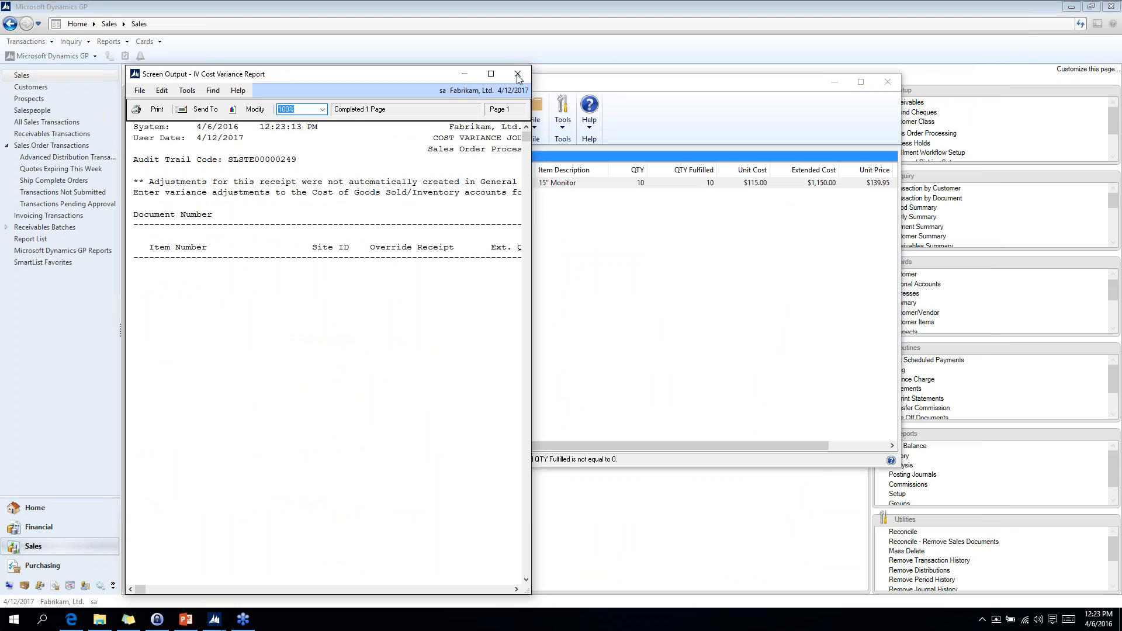
left_click(518, 75)
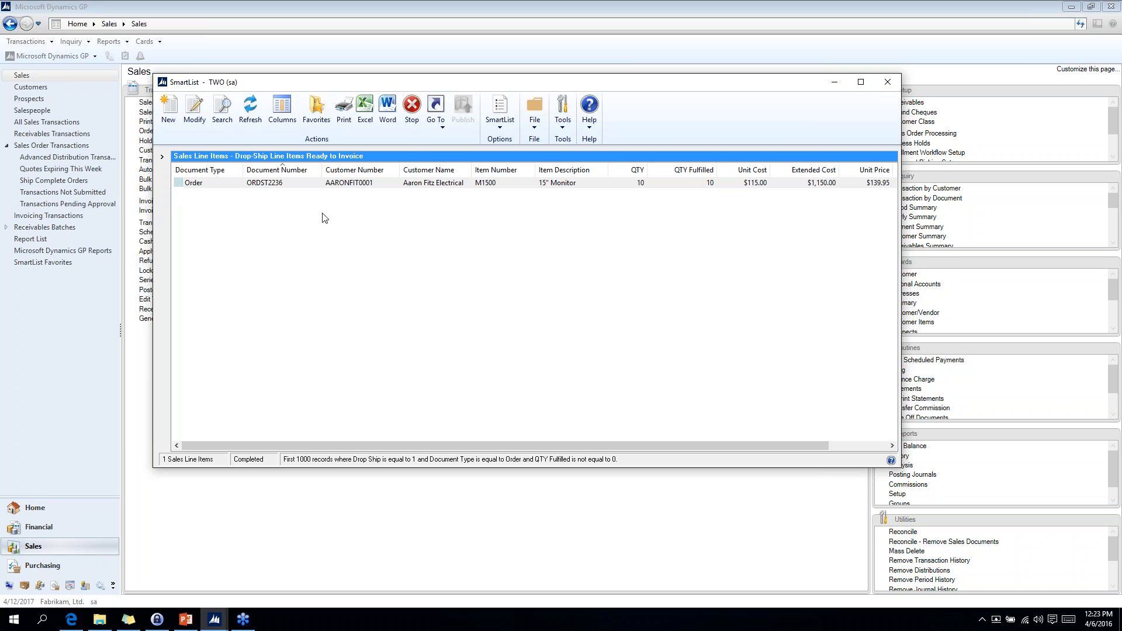
Refresh the Drop-Ship Line Items Ready to Invoice list and switch to the Questions slide in PowerPoint
left_click(252, 97)
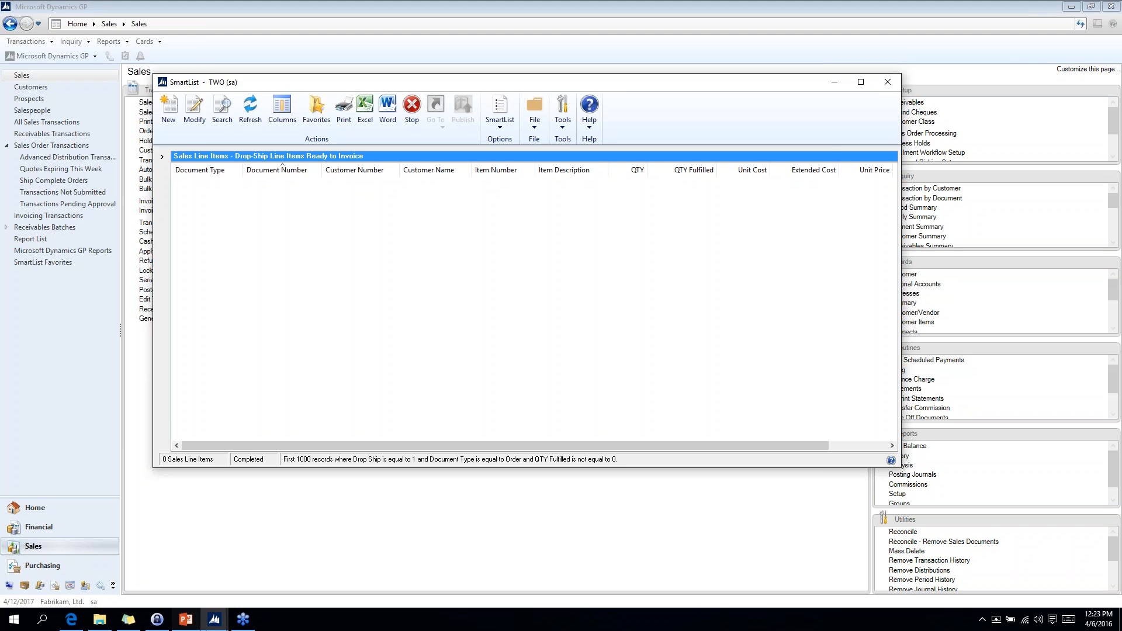
left_click(187, 621)
scroll(414, 453, "down", 1)
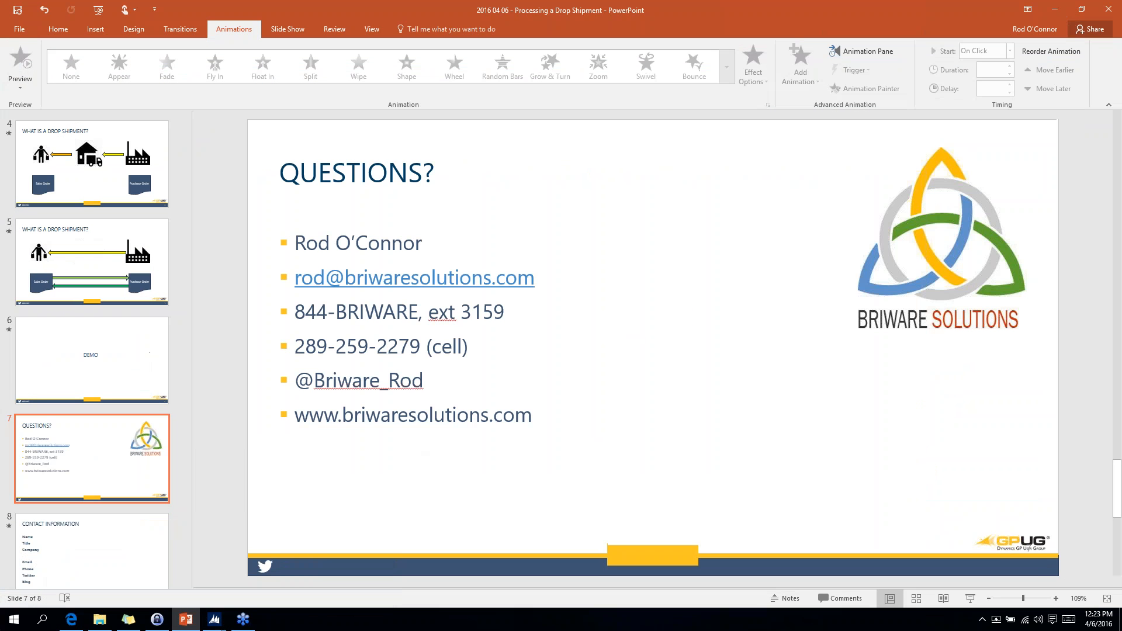